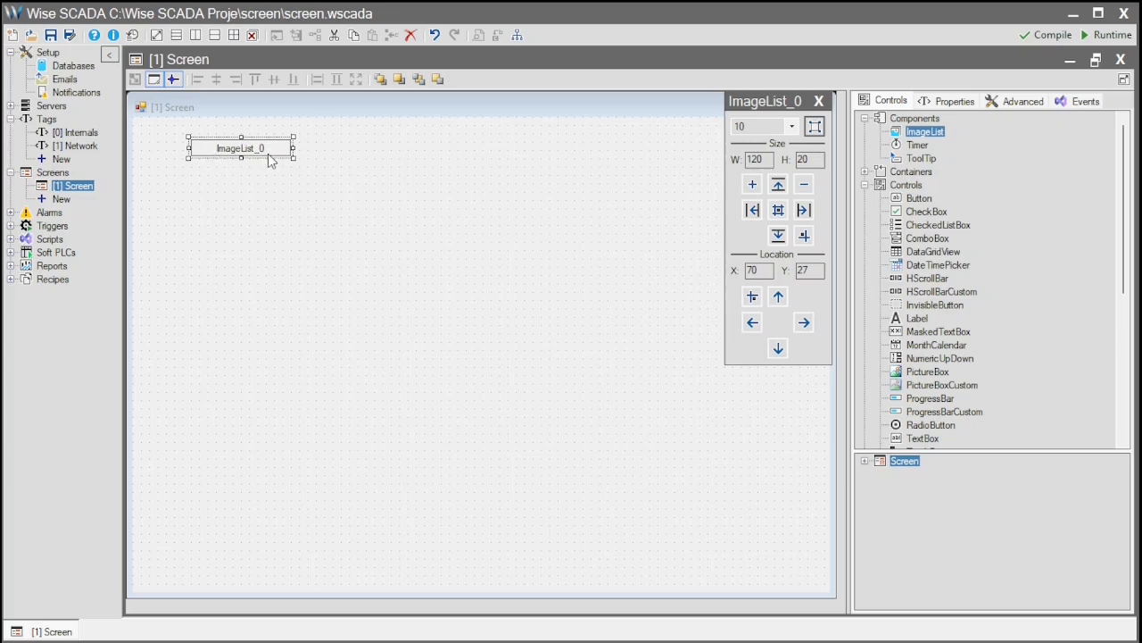
# - Add three 16 by 16 PNG images to the Images collection of ImageList_0, with AddDocument_16x.png as the third
pyautogui.click(1022, 102)
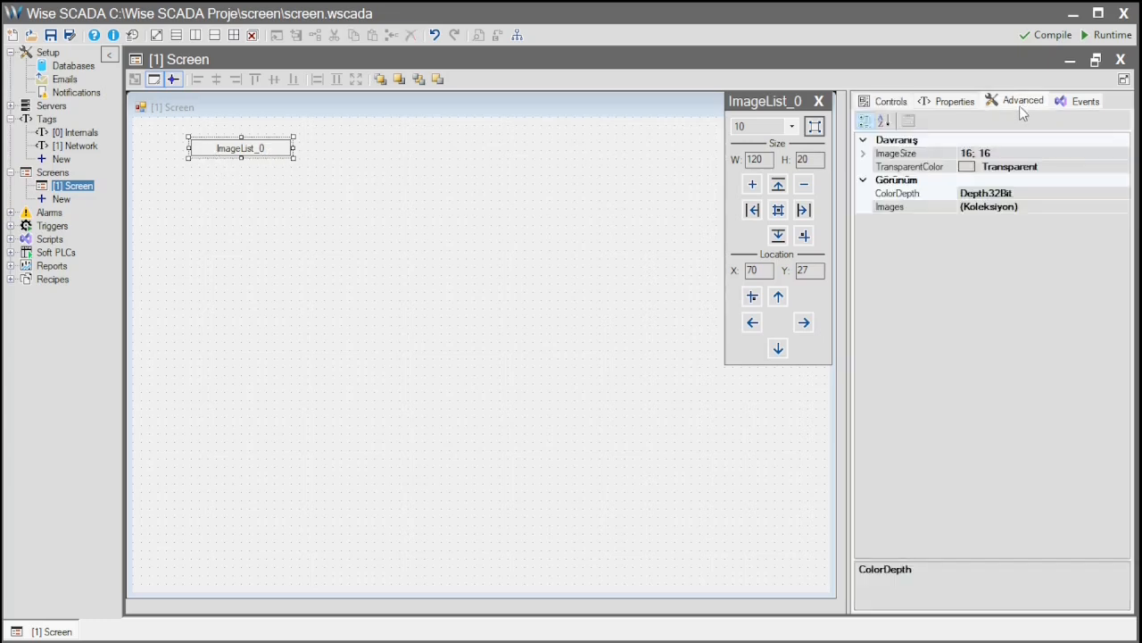
pyautogui.click(1063, 205)
pyautogui.click(1122, 207)
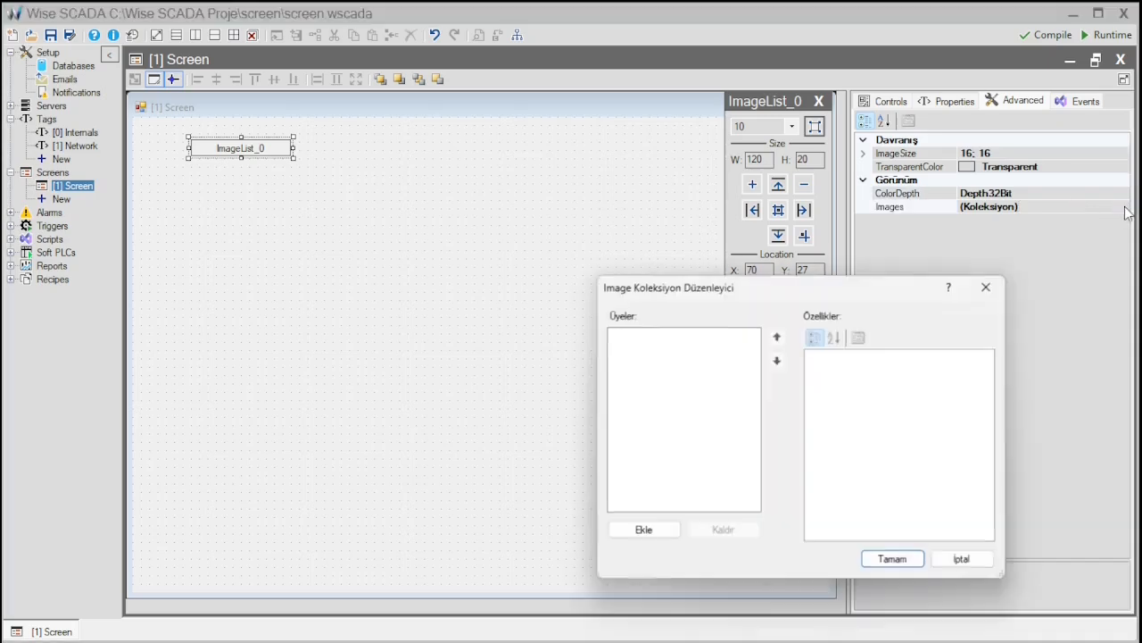
pyautogui.click(652, 529)
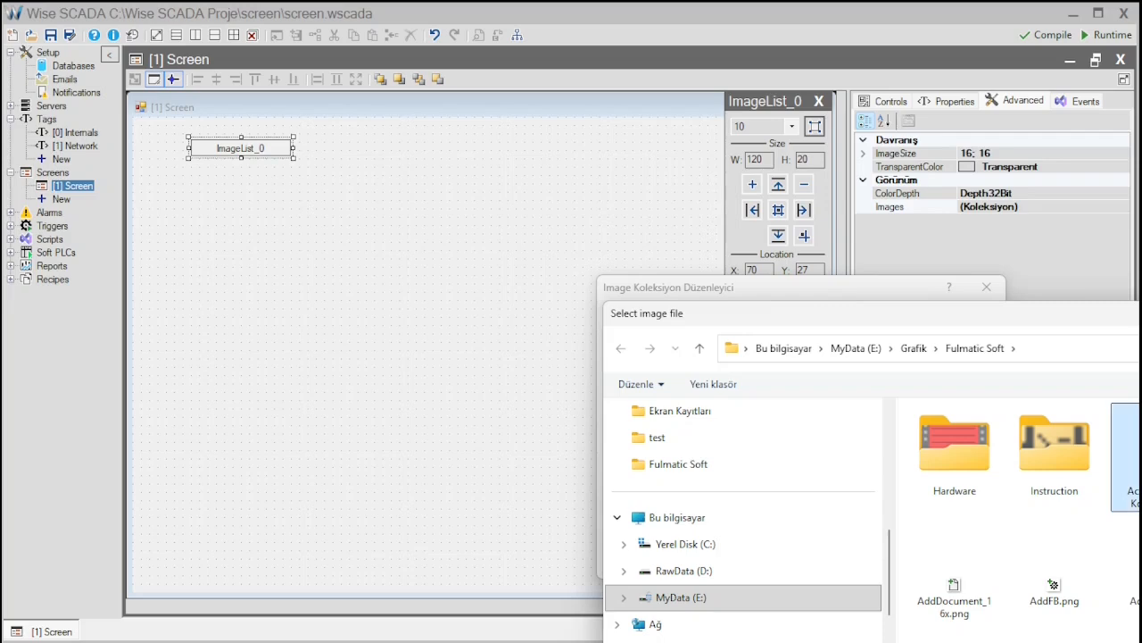
pyautogui.doubleClick(1126, 456)
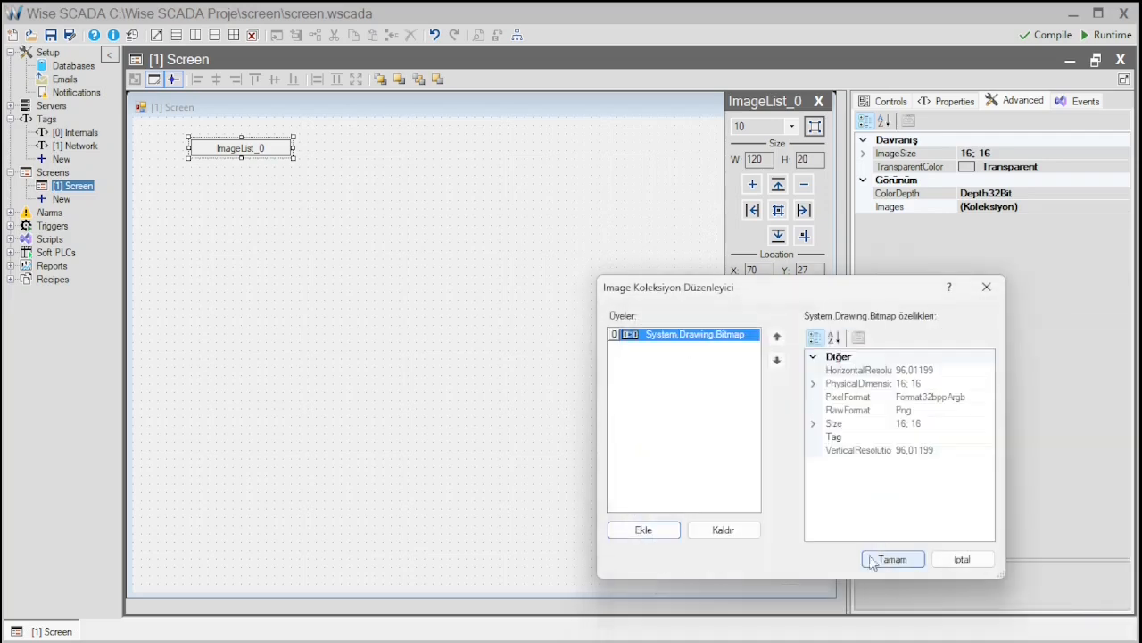
pyautogui.click(661, 534)
pyautogui.doubleClick(1135, 457)
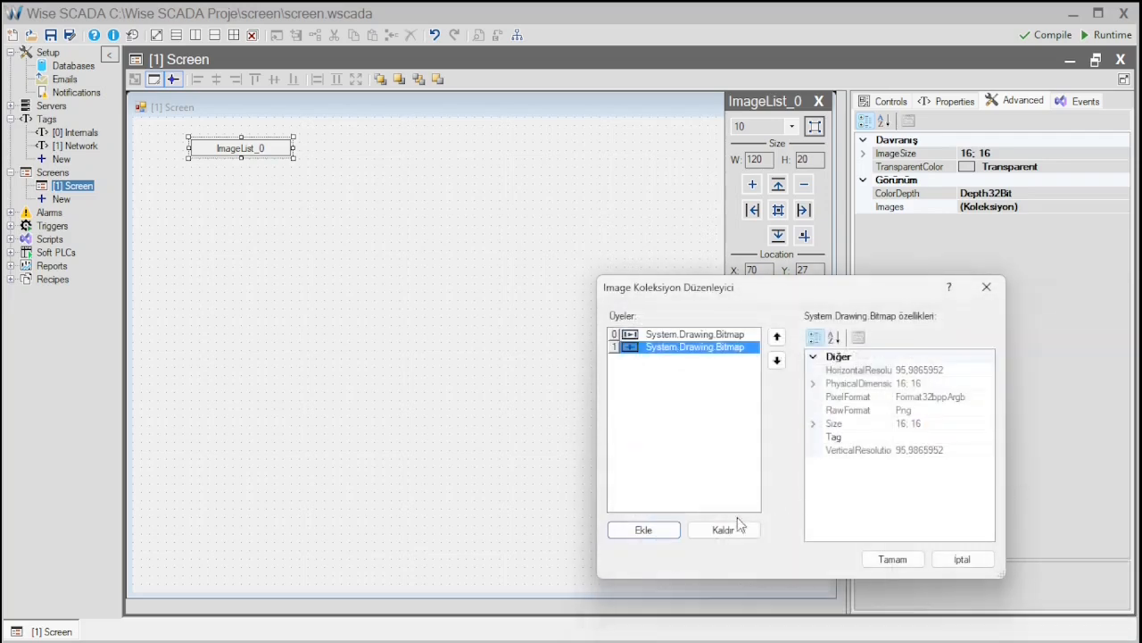
pyautogui.click(675, 532)
pyautogui.click(960, 580)
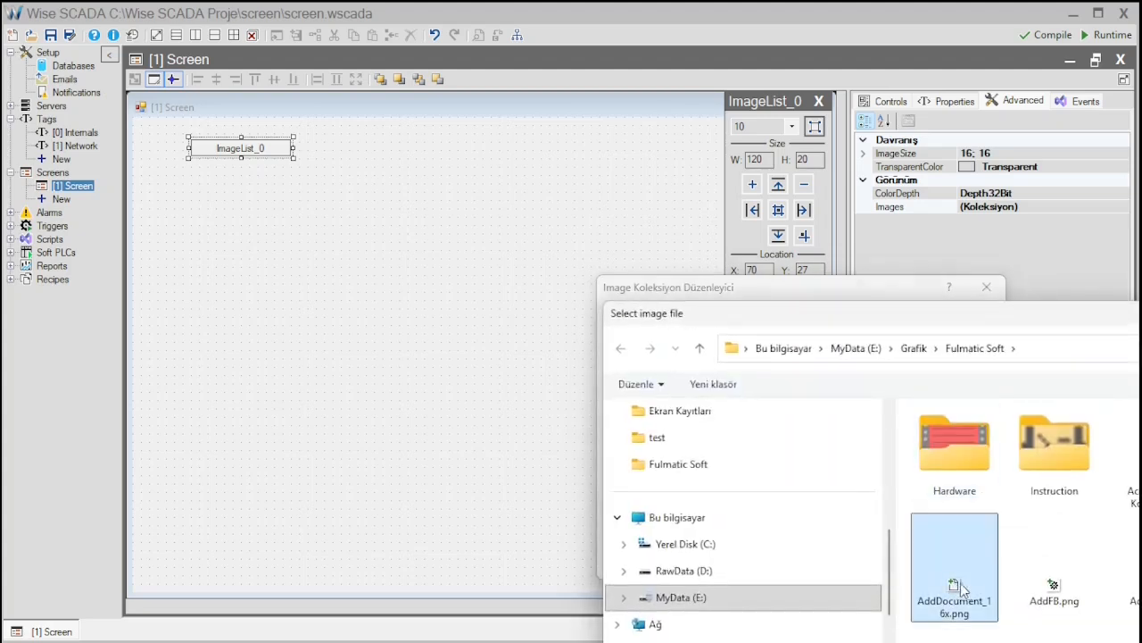
pyautogui.doubleClick(954, 571)
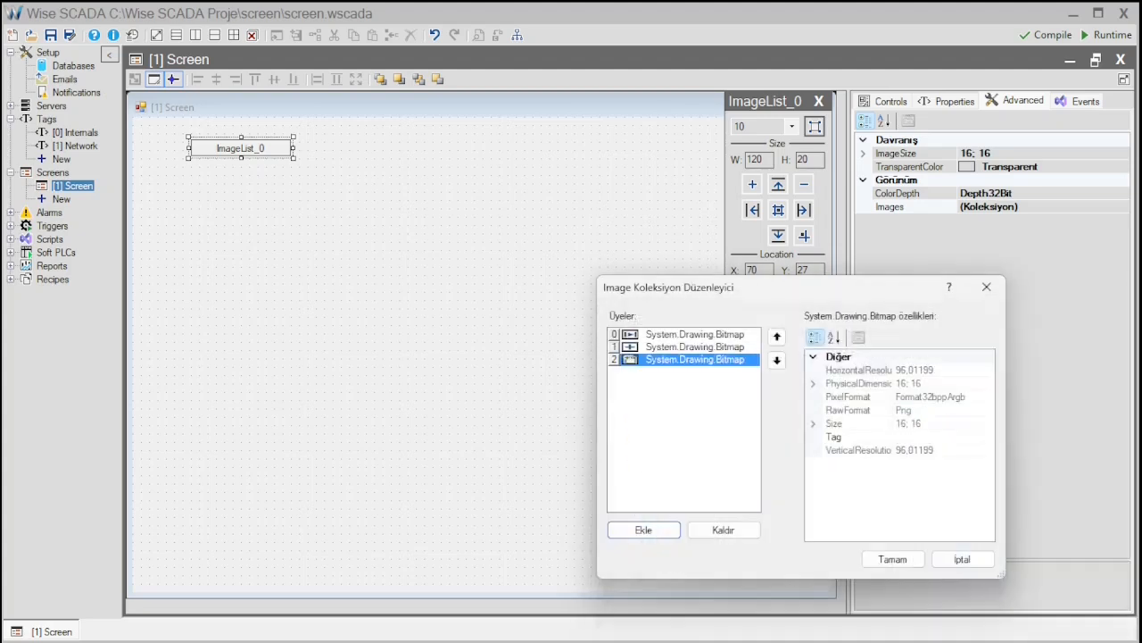
pyautogui.click(892, 557)
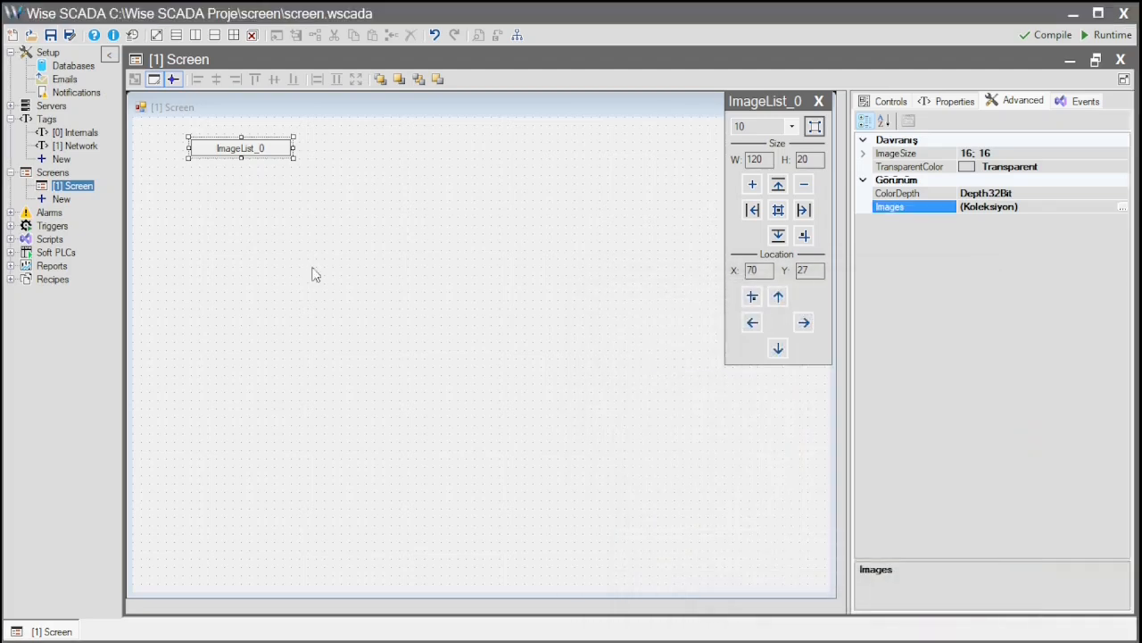
# - Place a TreeView control about 211 by 198 on the screen, just below ImageList_0
pyautogui.click(886, 101)
pyautogui.scroll(-2, 968, 332)
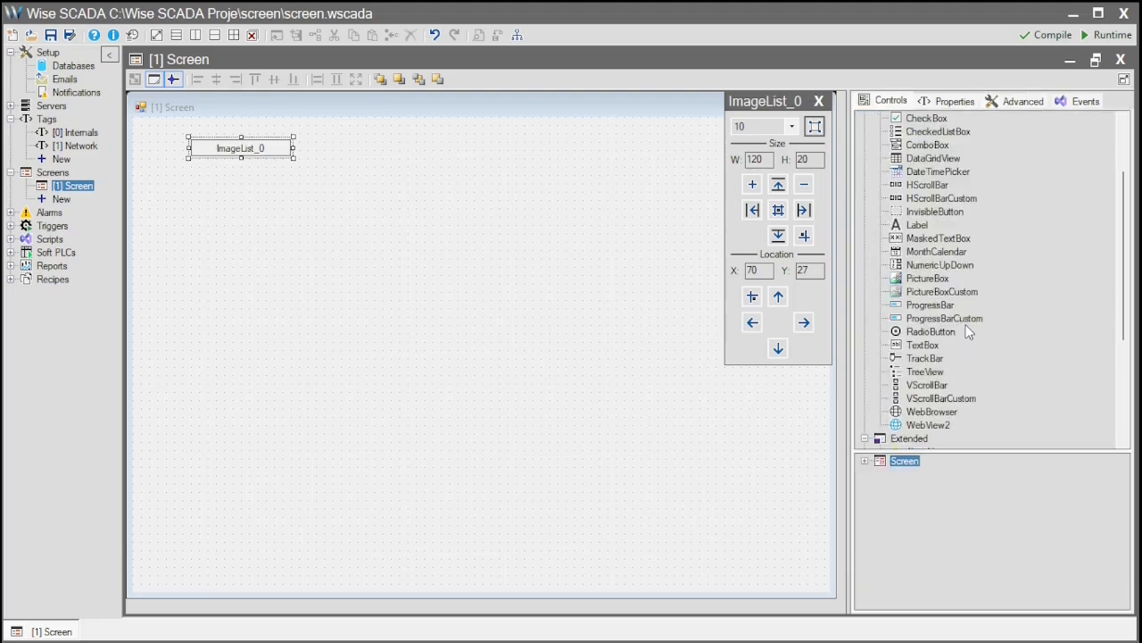
pyautogui.click(925, 372)
pyautogui.moveTo(191, 178)
pyautogui.mouseDown()
pyautogui.moveTo(296, 262)
pyautogui.moveTo(375, 350)
pyautogui.mouseUp()
# - Set the tree view's ImageList property to ImageList_0
pyautogui.click(1025, 102)
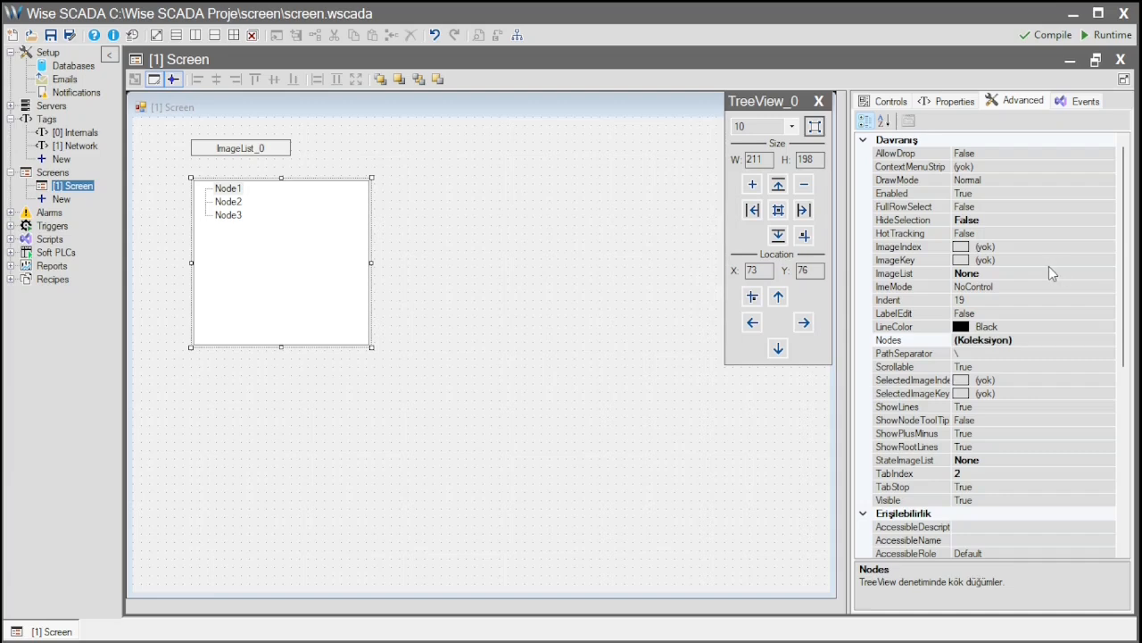
pyautogui.click(1013, 275)
pyautogui.click(1107, 273)
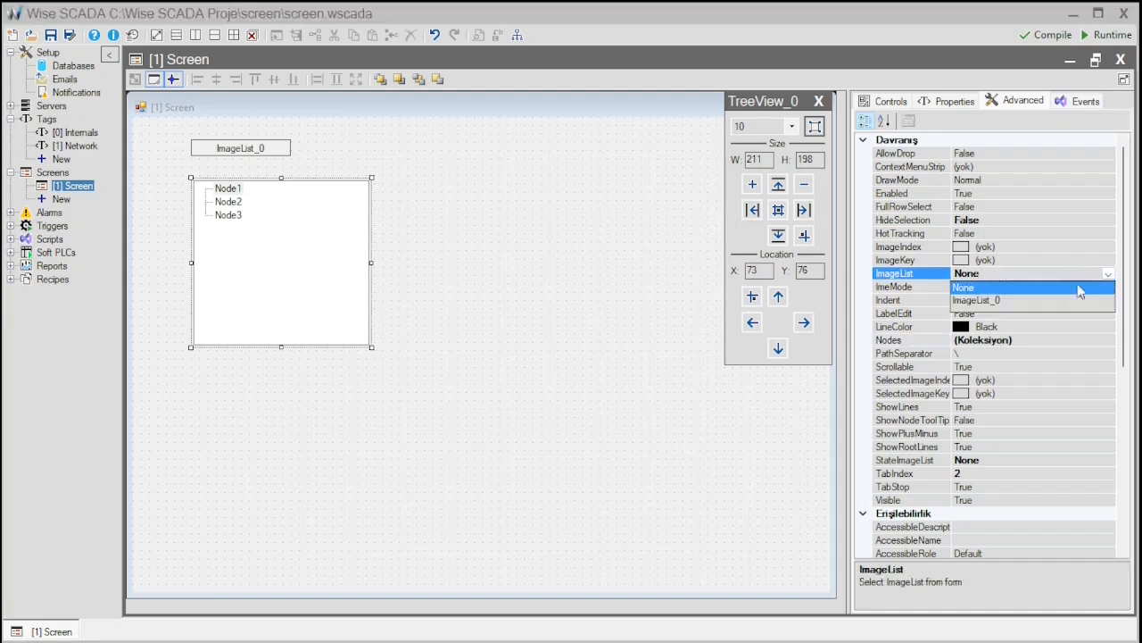
pyautogui.click(1017, 301)
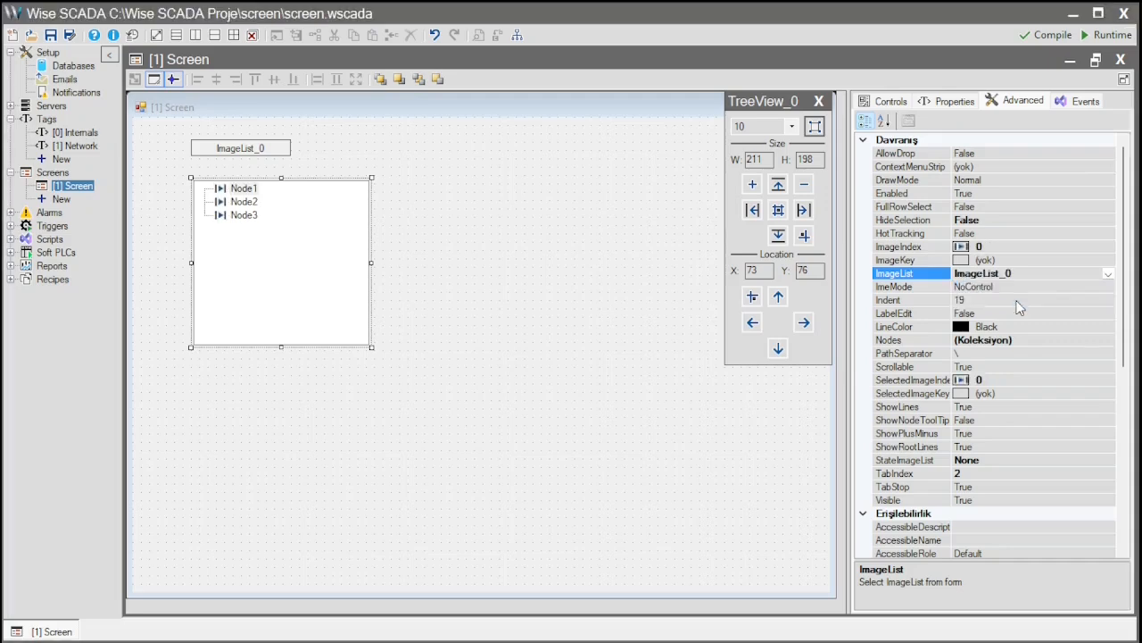
# - Open the tree view's Nodes collection for editing and set Node1's ImageIndex to 1
pyautogui.click(1106, 341)
pyautogui.click(1108, 341)
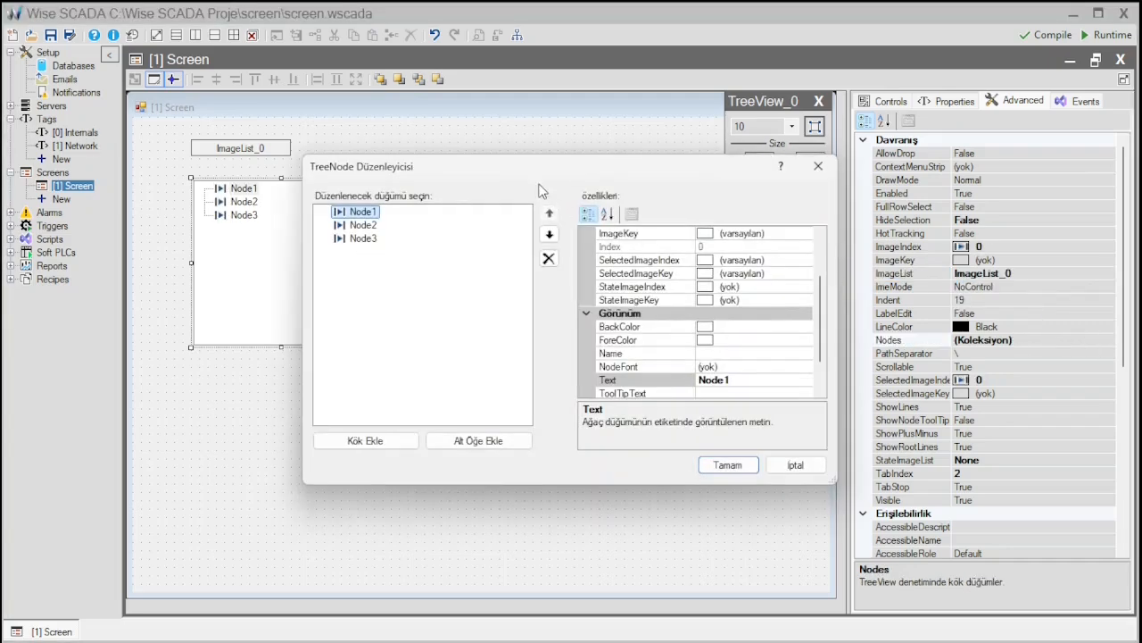
pyautogui.scroll(2, 823, 314)
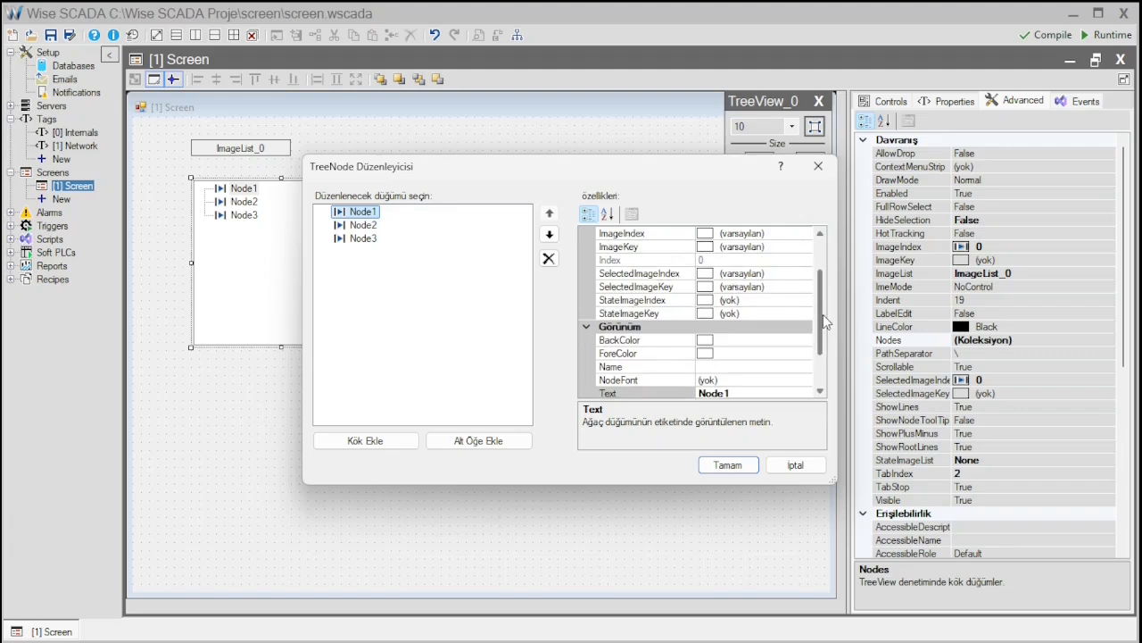
pyautogui.click(782, 247)
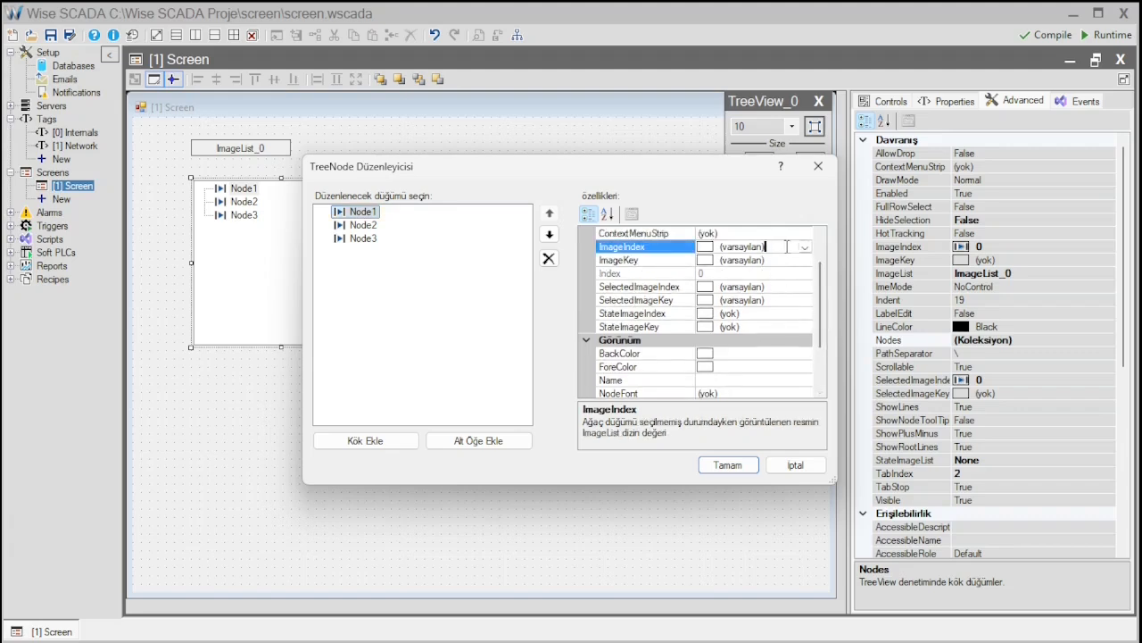
pyautogui.click(805, 248)
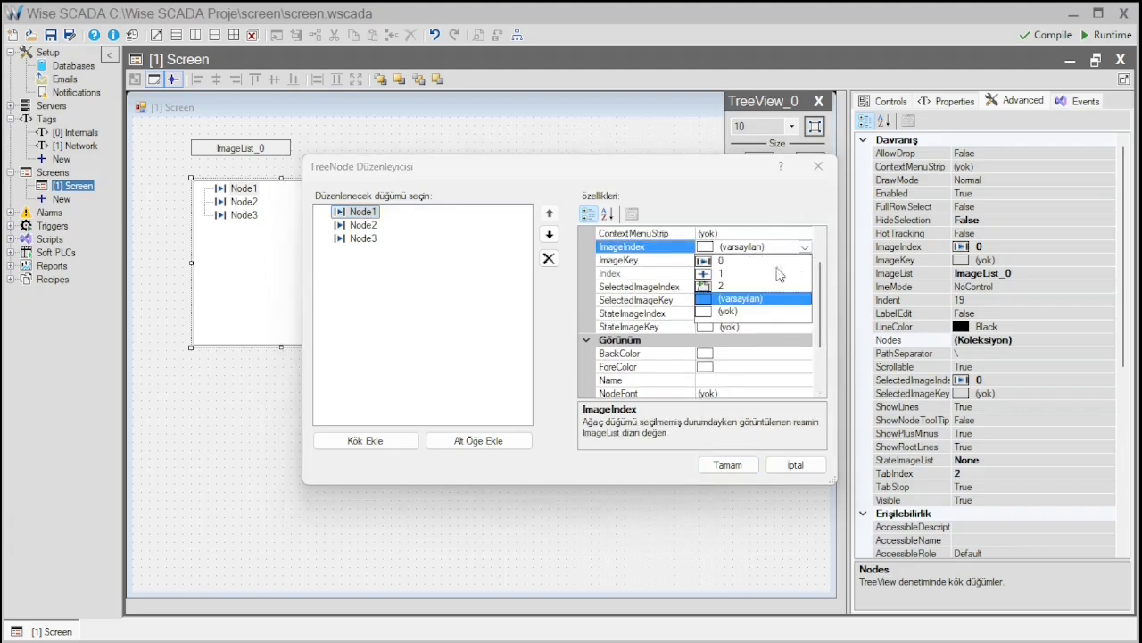
pyautogui.click(732, 273)
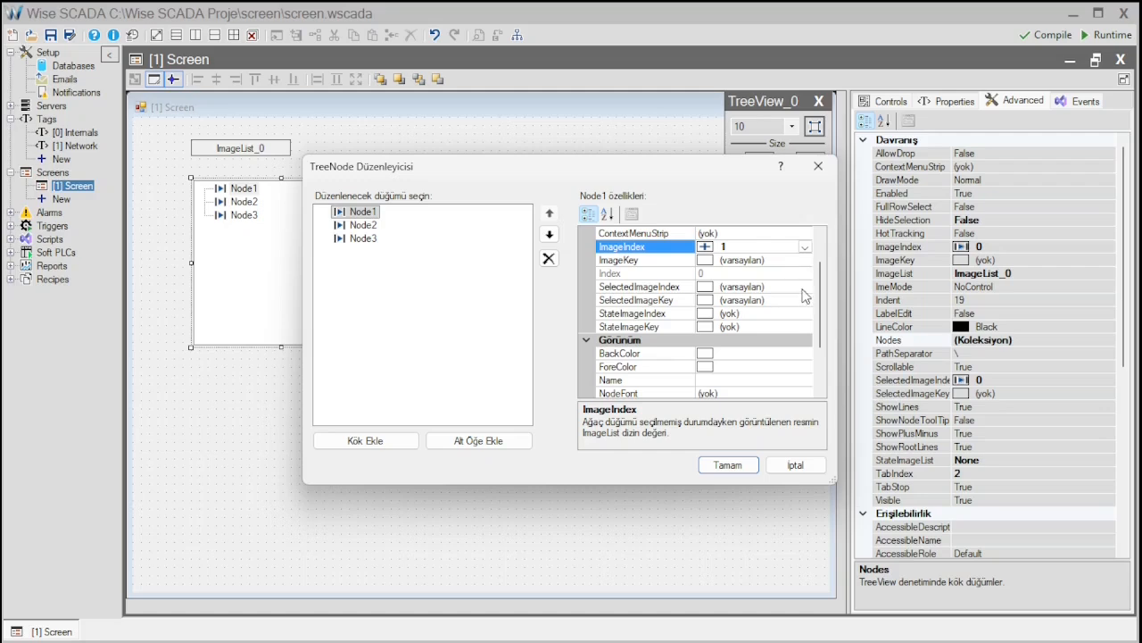
# - Set Node1's SelectedImageIndex to 2 so it shows a different icon when selected
pyautogui.click(802, 287)
pyautogui.click(805, 287)
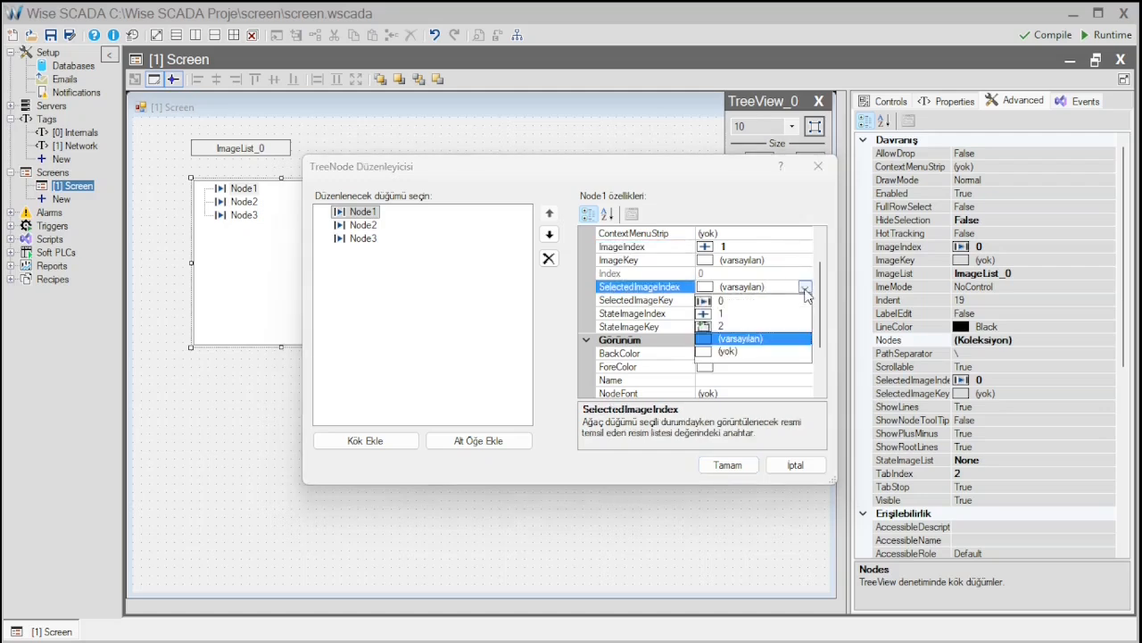
pyautogui.click(722, 314)
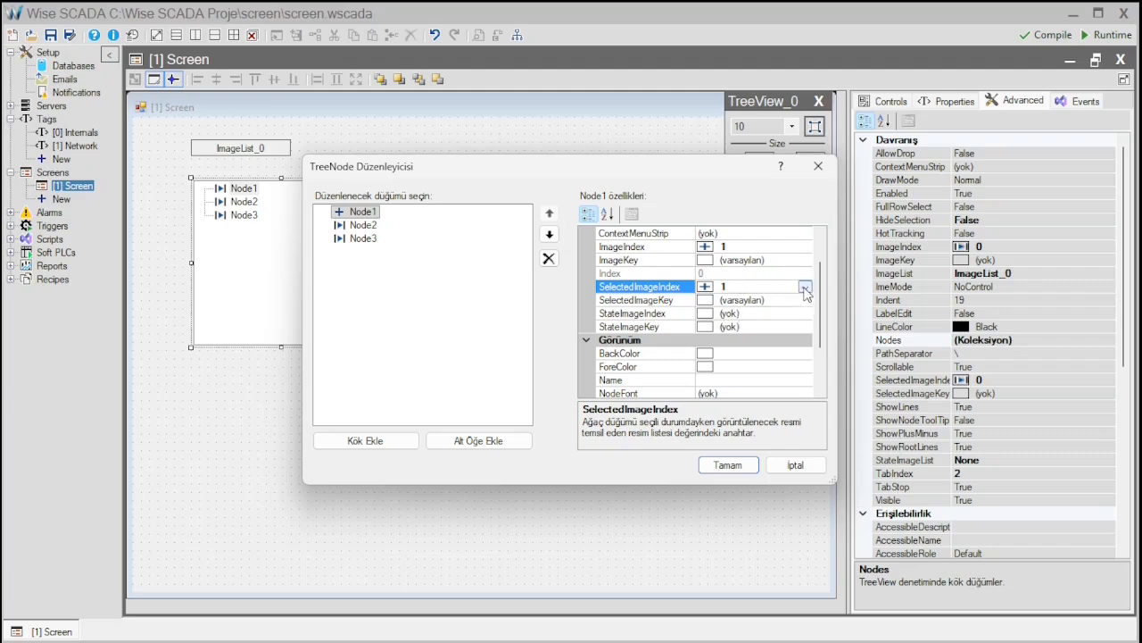
pyautogui.click(805, 286)
pyautogui.click(726, 328)
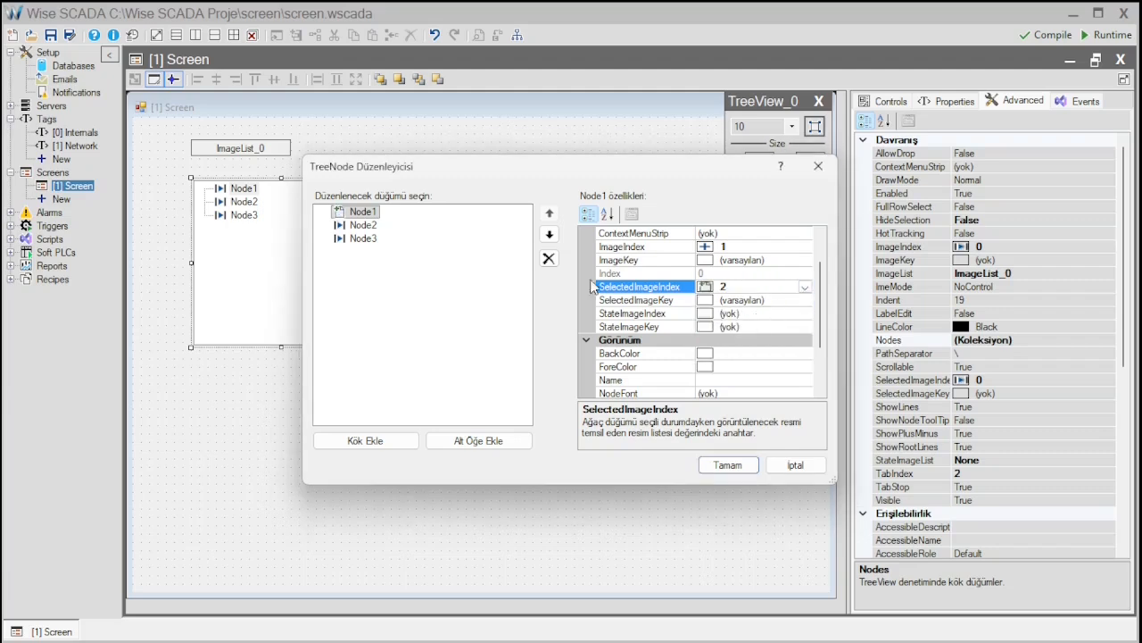
# - Add a child node under Node1 and select it for editing
pyautogui.click(367, 216)
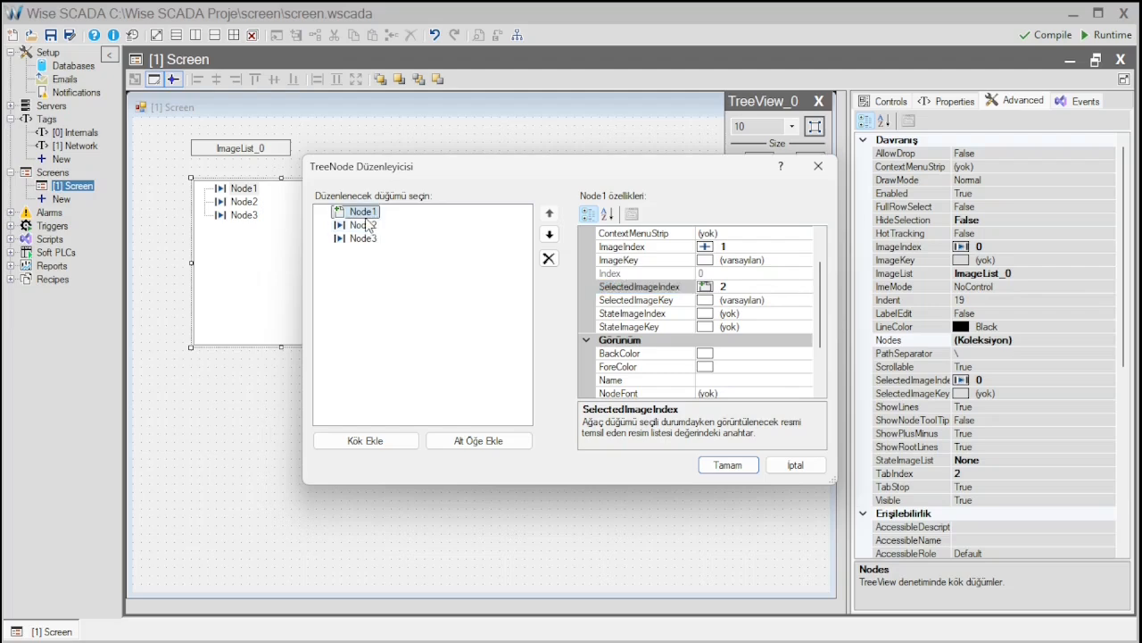
pyautogui.click(473, 441)
pyautogui.click(387, 227)
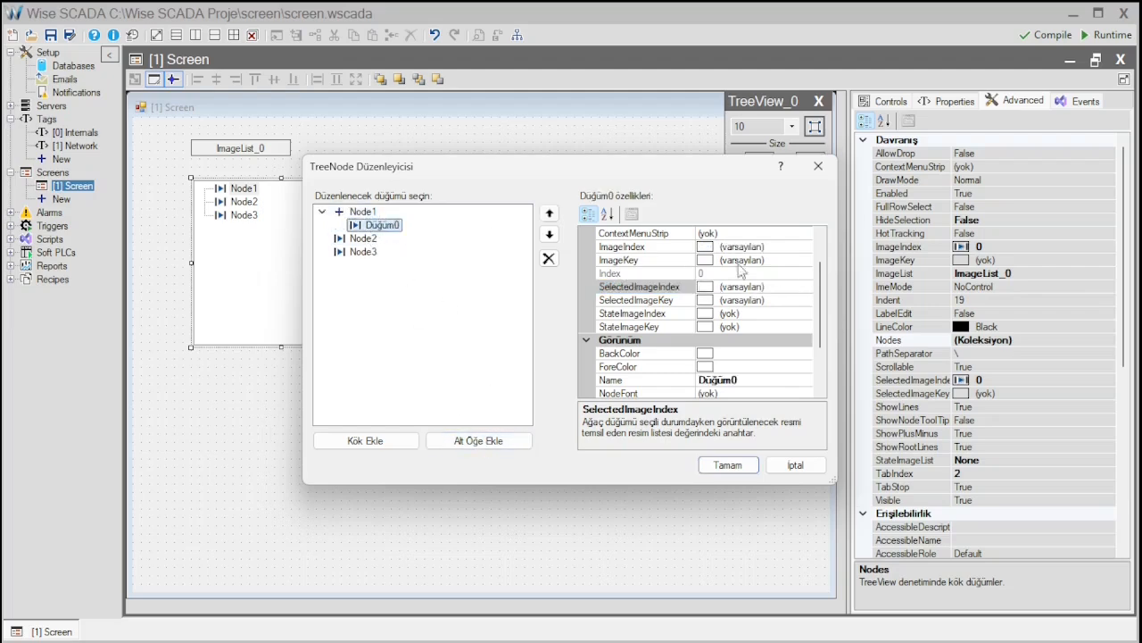
# - Set both SelectedImageIndex and ImageIndex of Node1's child node to 2 and apply the node changes
pyautogui.scroll(1, 800, 281)
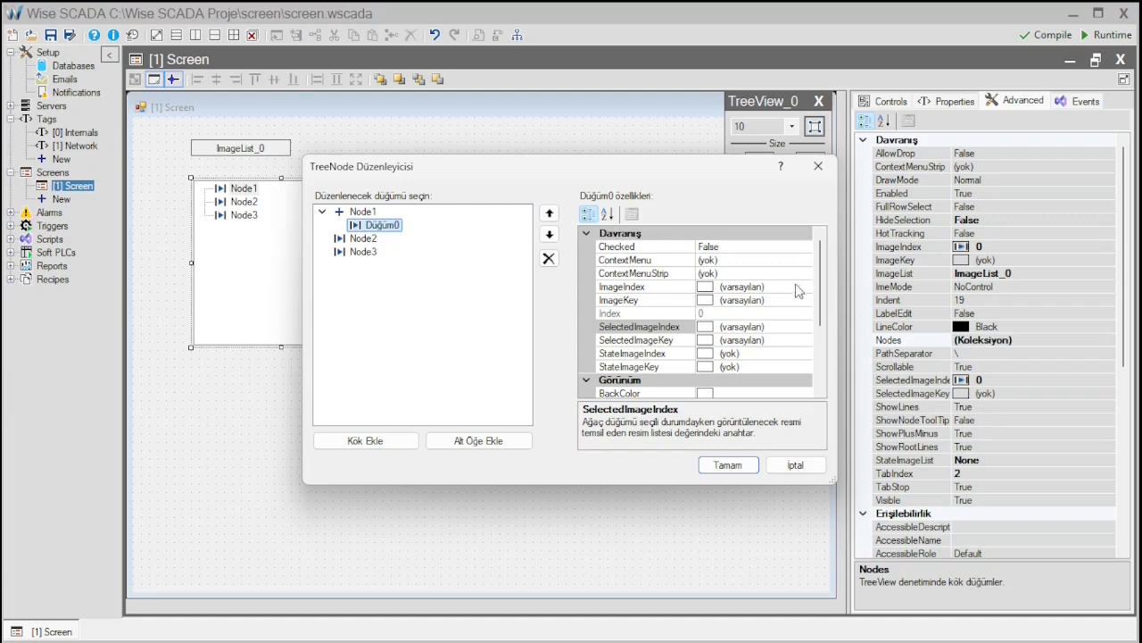
pyautogui.click(801, 329)
pyautogui.click(805, 328)
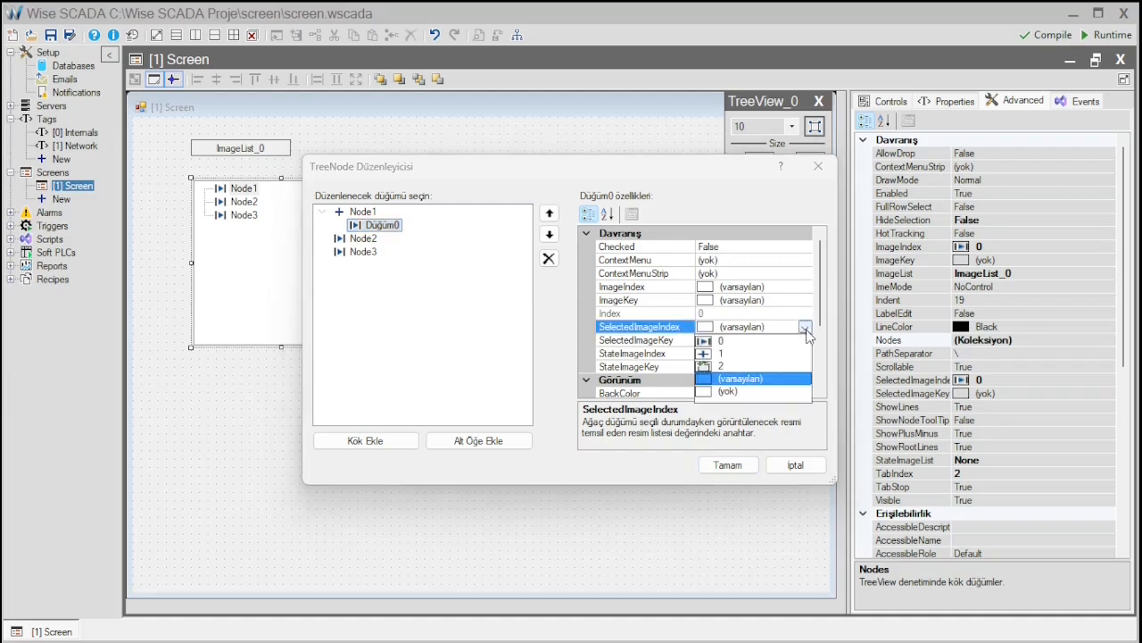
pyautogui.click(721, 366)
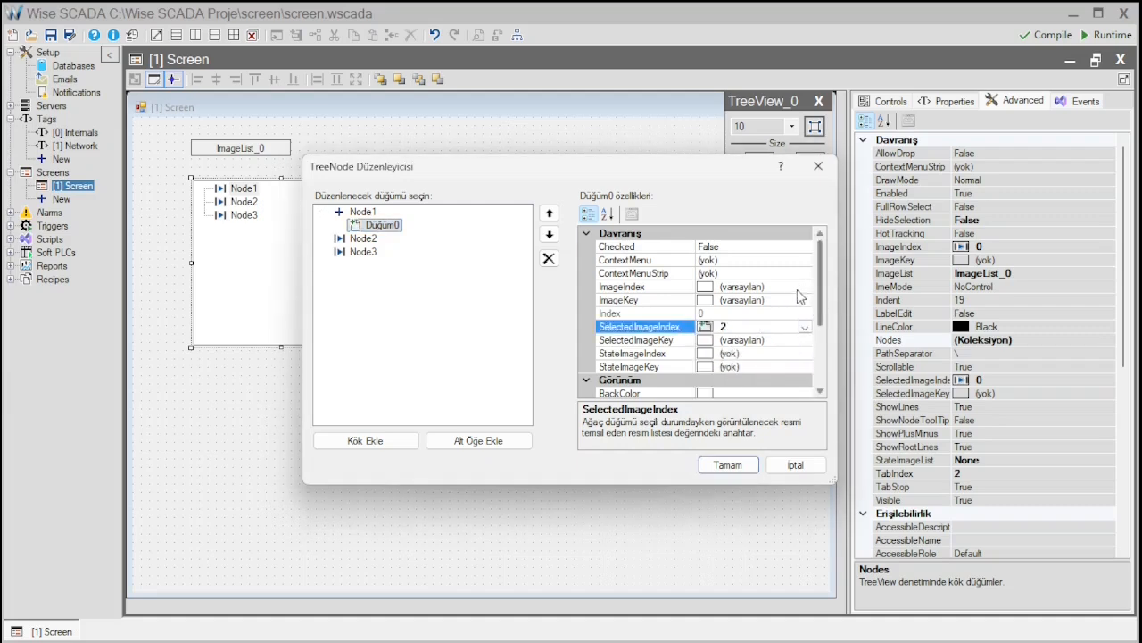
pyautogui.click(802, 287)
pyautogui.click(805, 286)
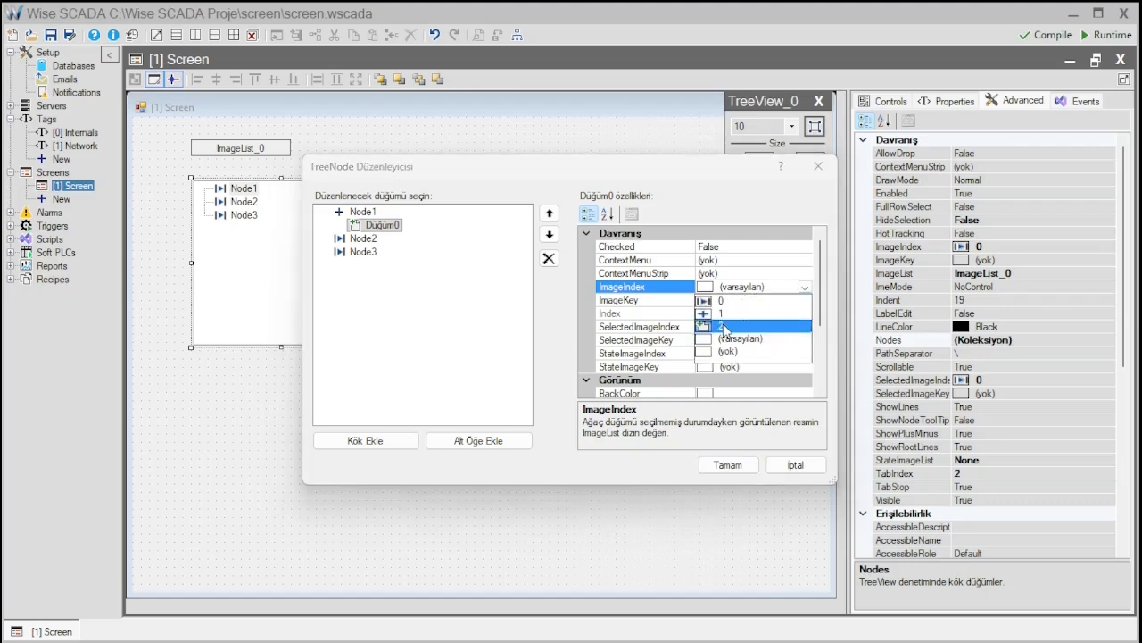
pyautogui.click(724, 329)
pyautogui.click(727, 465)
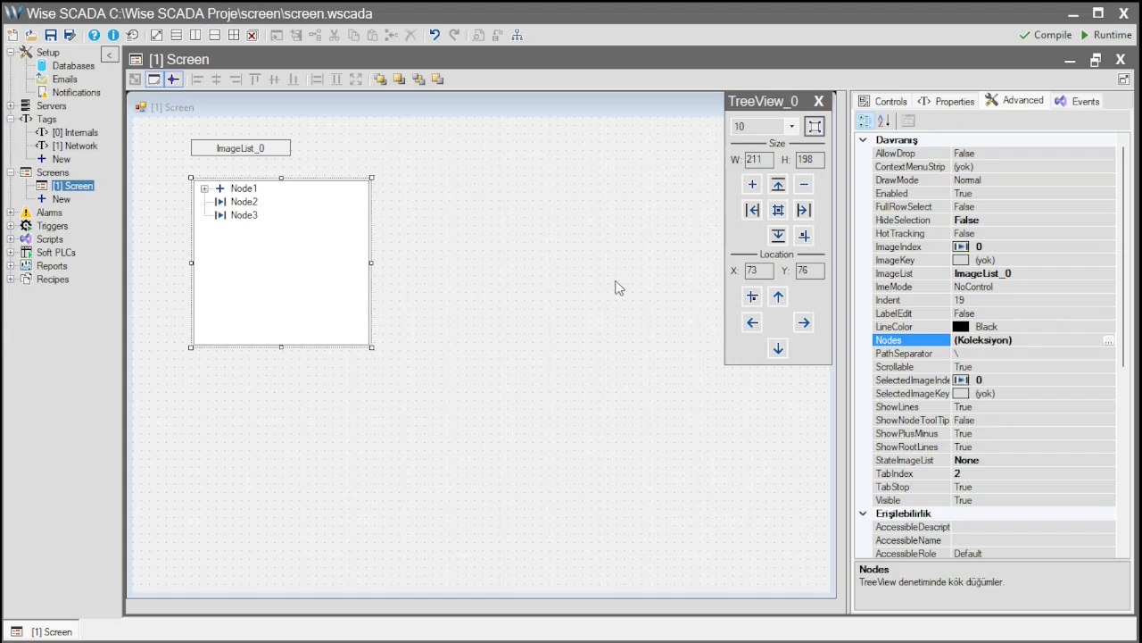
# - Move the tree view to X 70, in line with ImageList_0, and start the runtime with the project saved
pyautogui.doubleClick(243, 189)
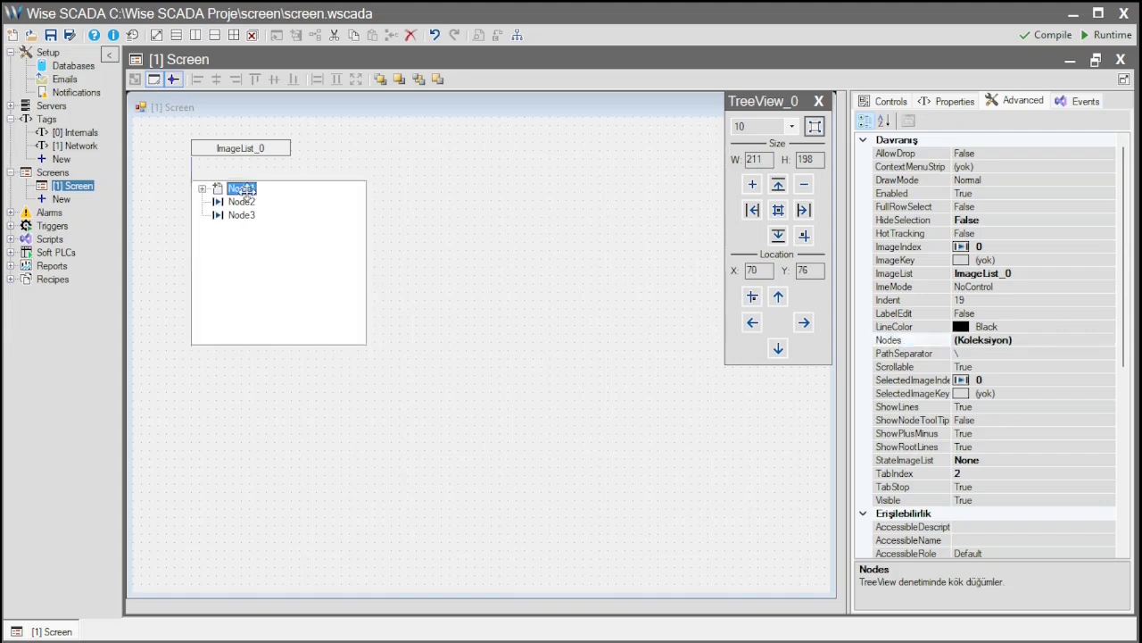
pyautogui.moveTo(247, 190); pyautogui.dragTo(248, 194)
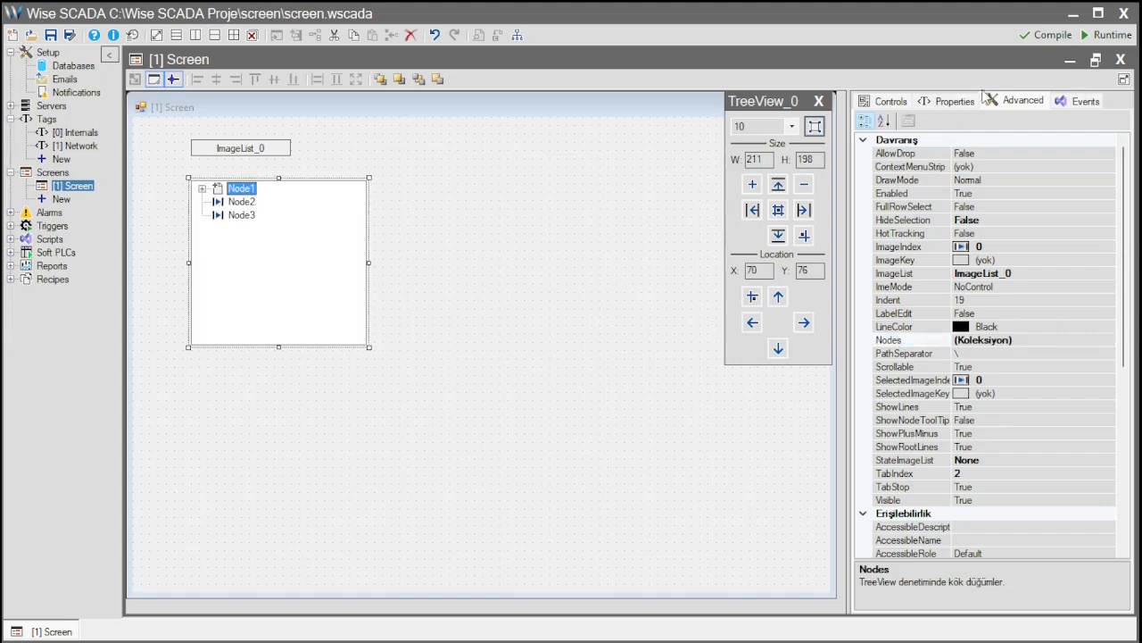
pyautogui.click(1106, 35)
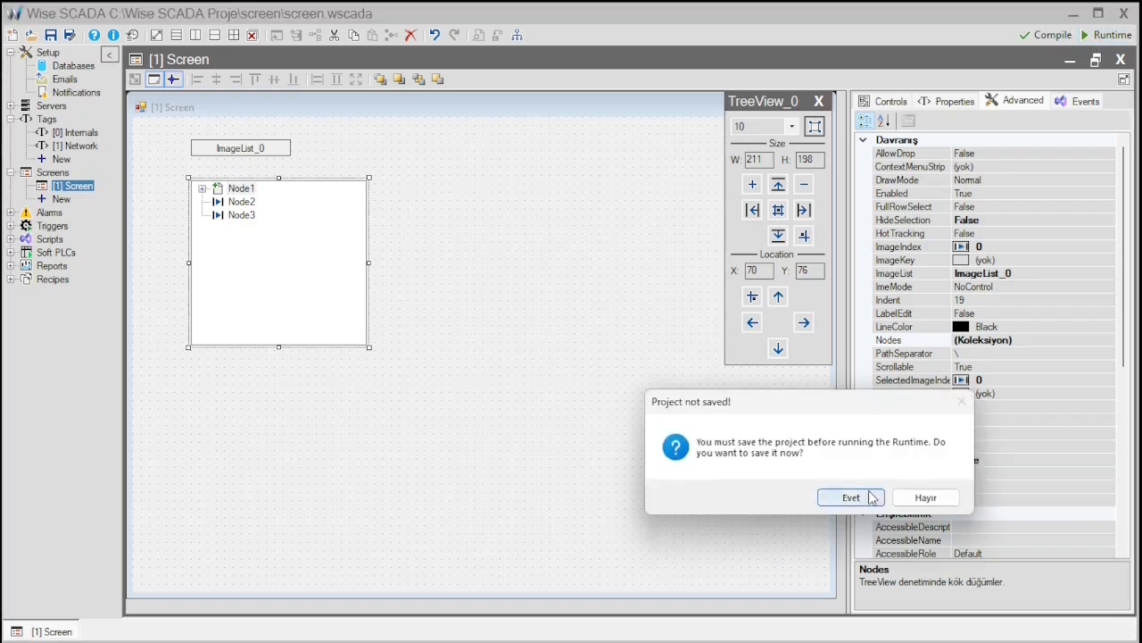
pyautogui.click(852, 497)
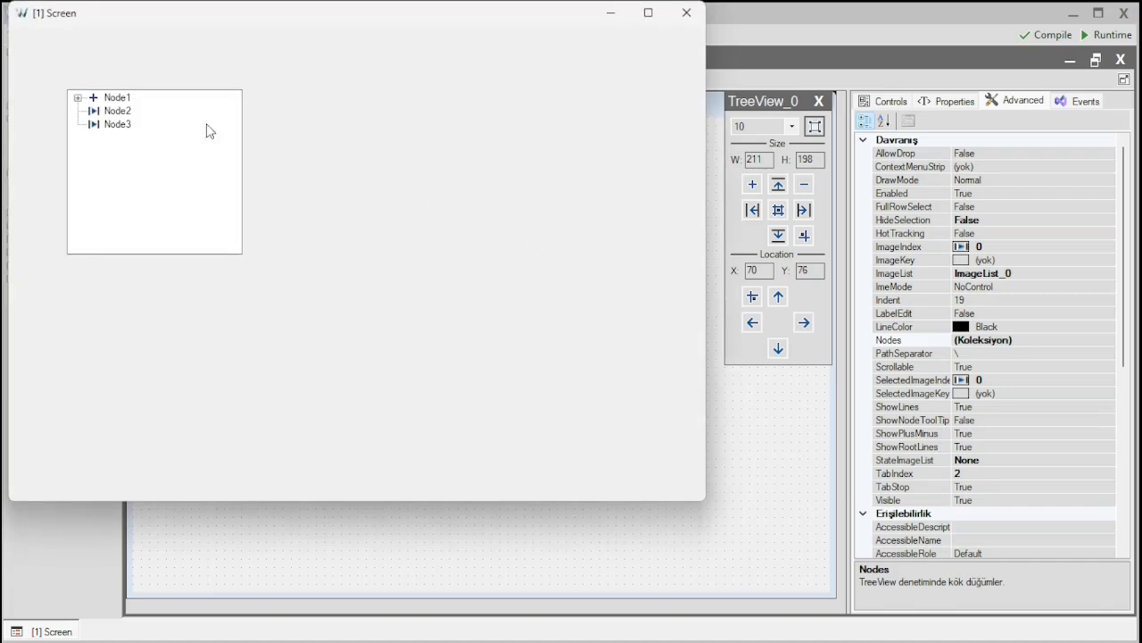
# - Expand Node1 in the running screen and select Node1, Node2 and the child node to examine their normal and selected icons
pyautogui.click(120, 98)
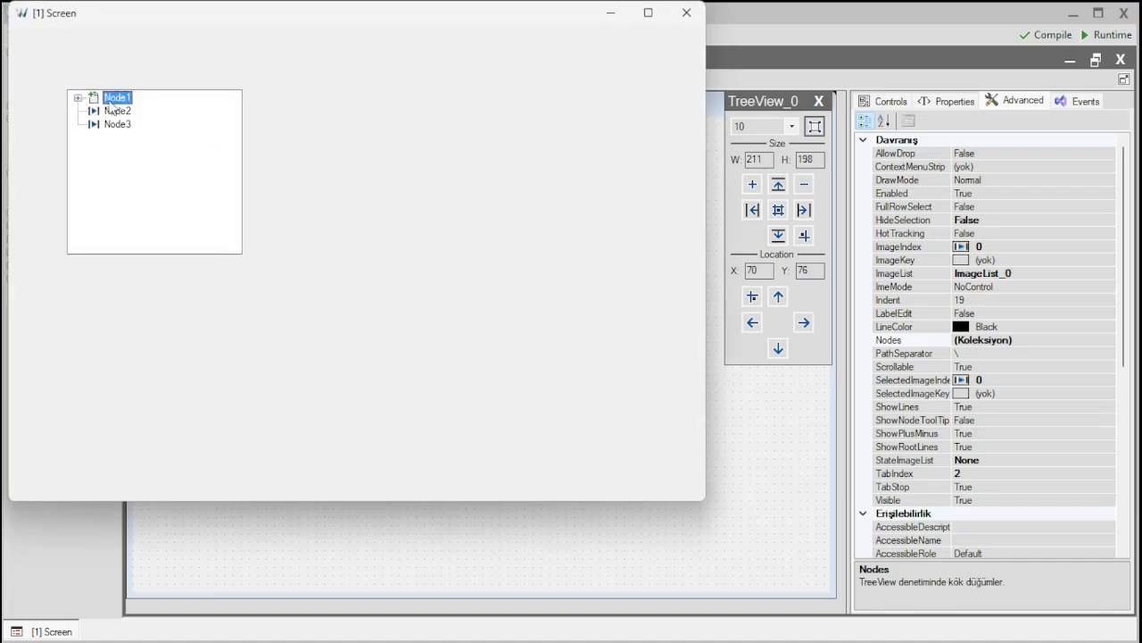
pyautogui.click(117, 111)
pyautogui.click(78, 98)
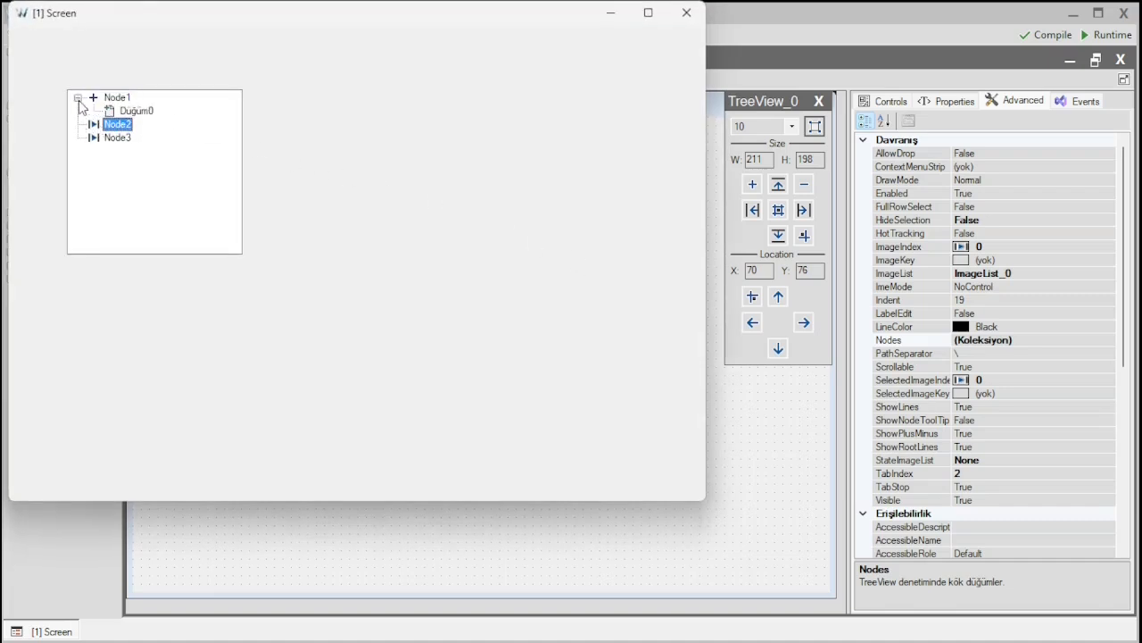
pyautogui.click(139, 112)
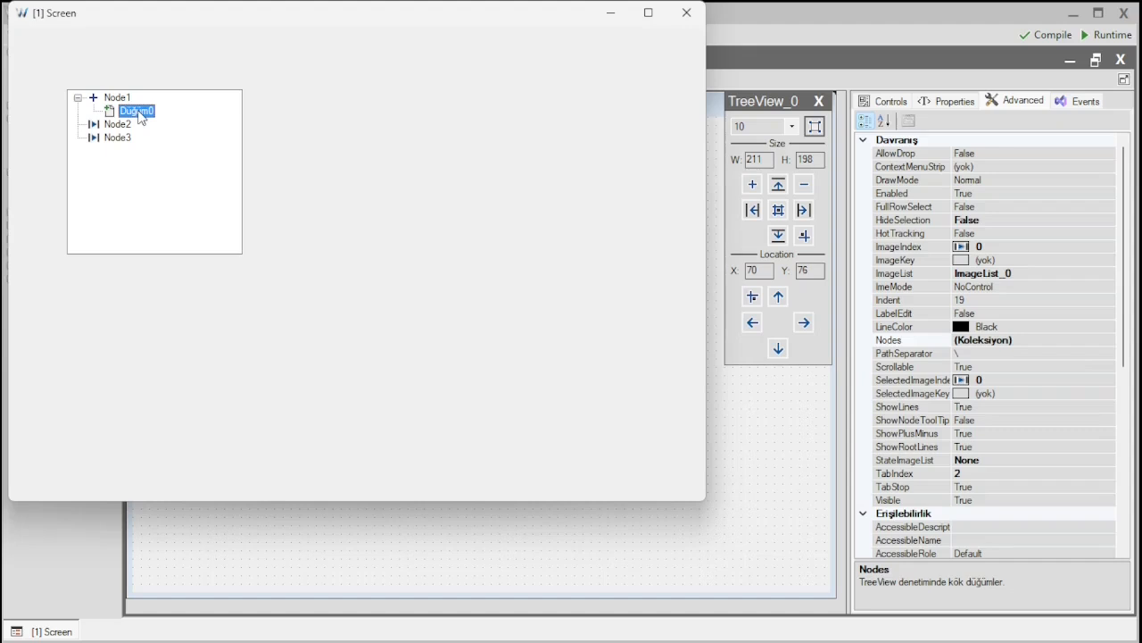
pyautogui.click(120, 99)
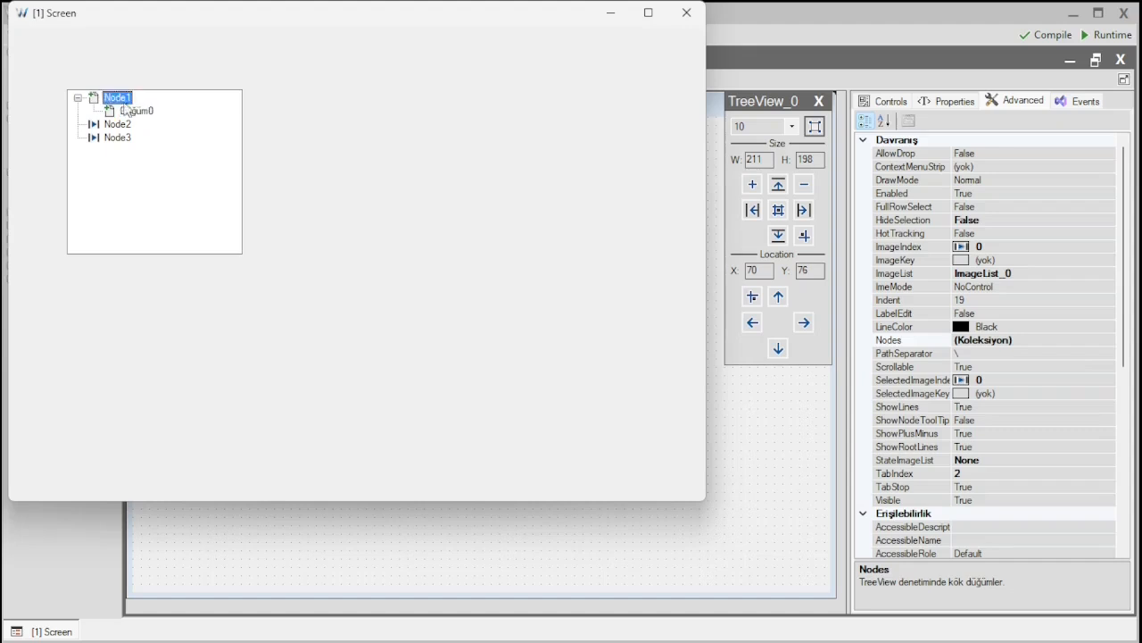
# - Select Node1's child node in the running screen, close the runtime, and set the tree view's CheckBoxes property to True
pyautogui.click(133, 110)
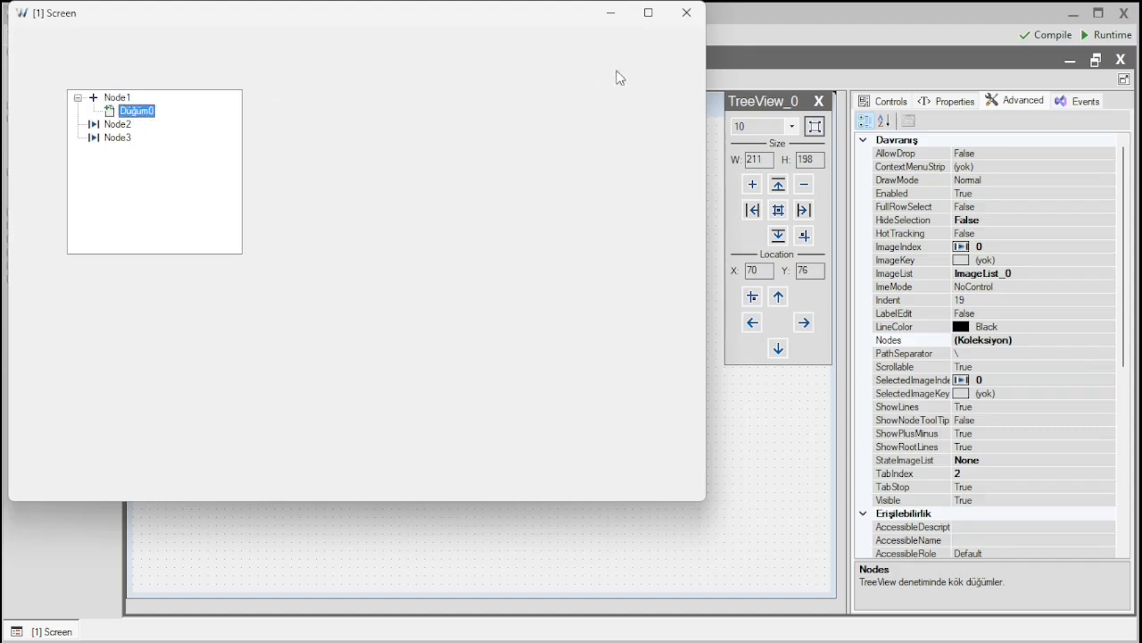
pyautogui.click(686, 12)
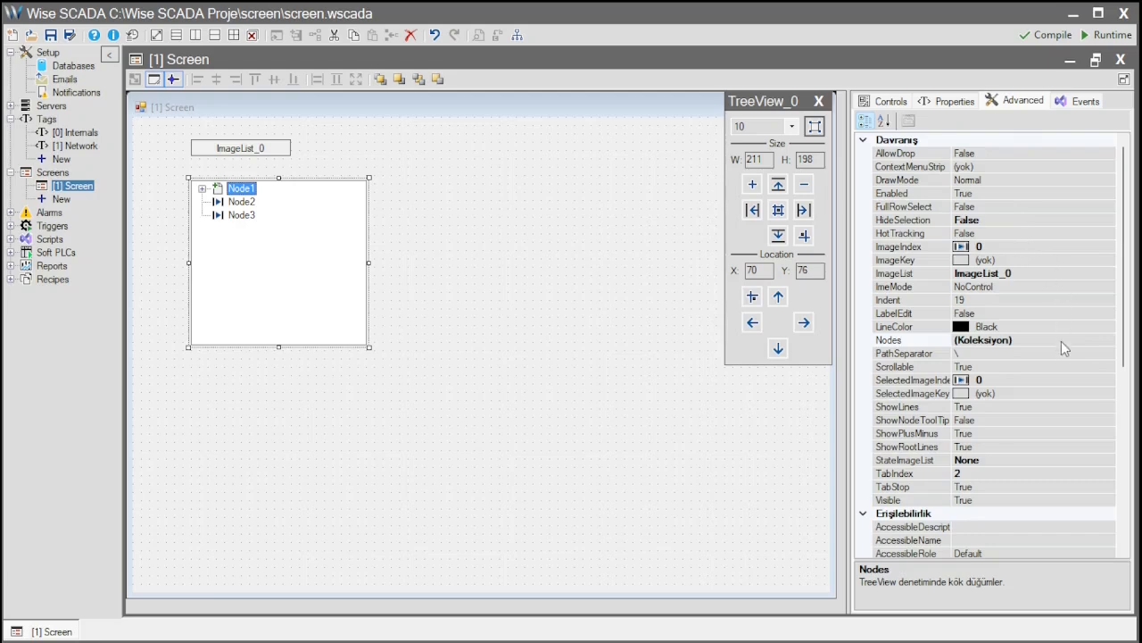
pyautogui.scroll(-7, 1062, 344)
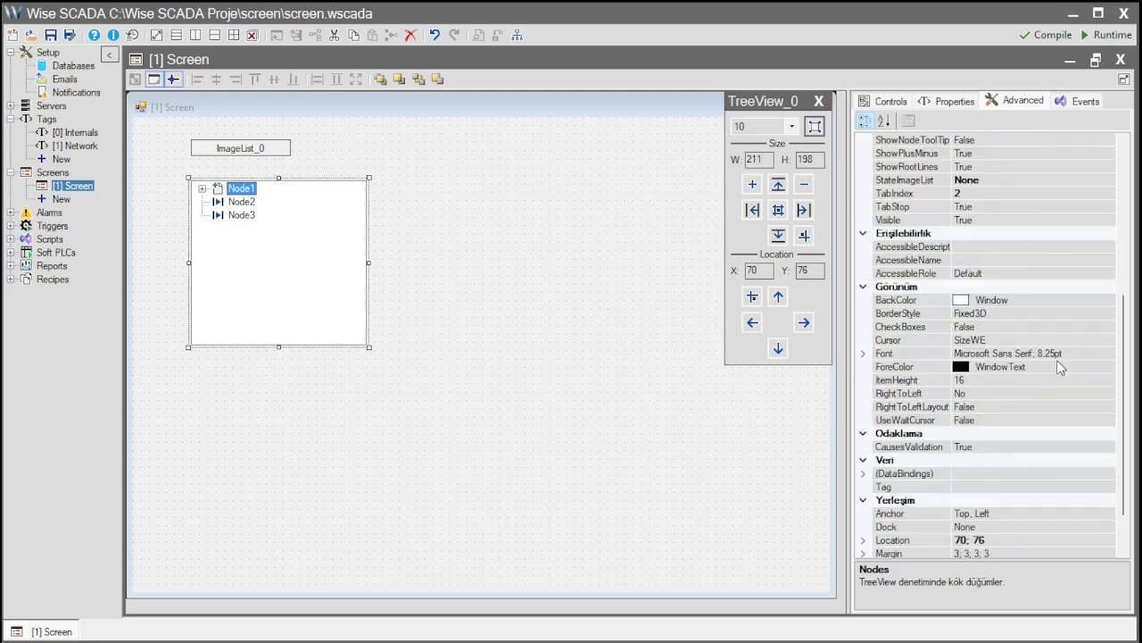
pyautogui.click(1096, 330)
pyautogui.click(1108, 327)
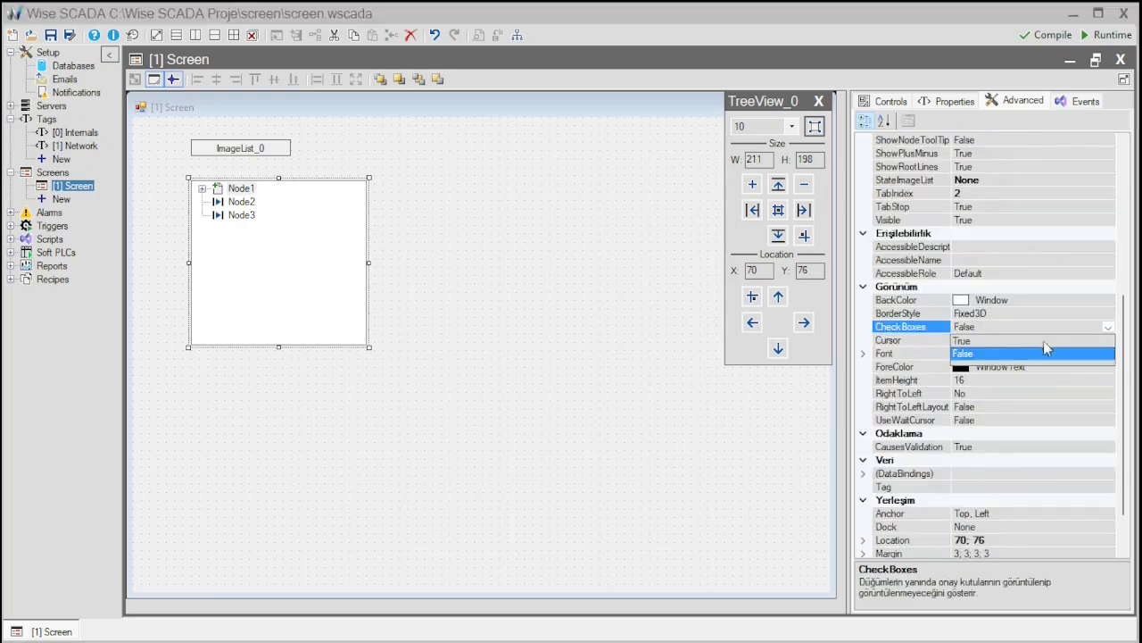
pyautogui.click(985, 347)
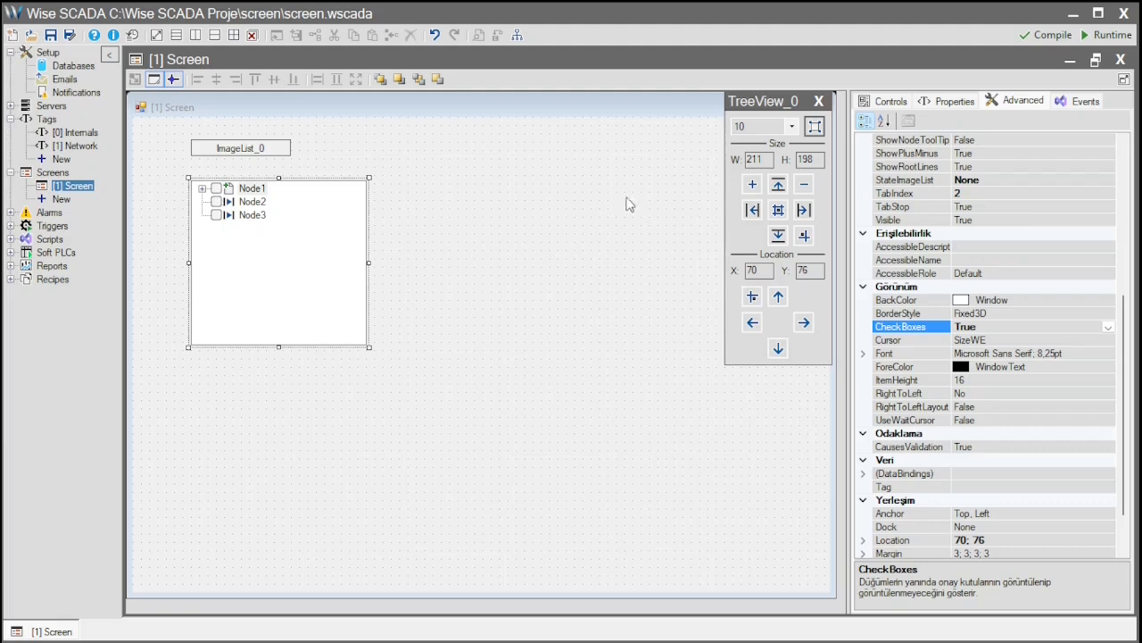
# - Bind the tree view's Node1, Node2 and Node3 values to the tags _Tag, _Tag_1 and _Tag_2
pyautogui.click(939, 102)
pyautogui.doubleClick(891, 143)
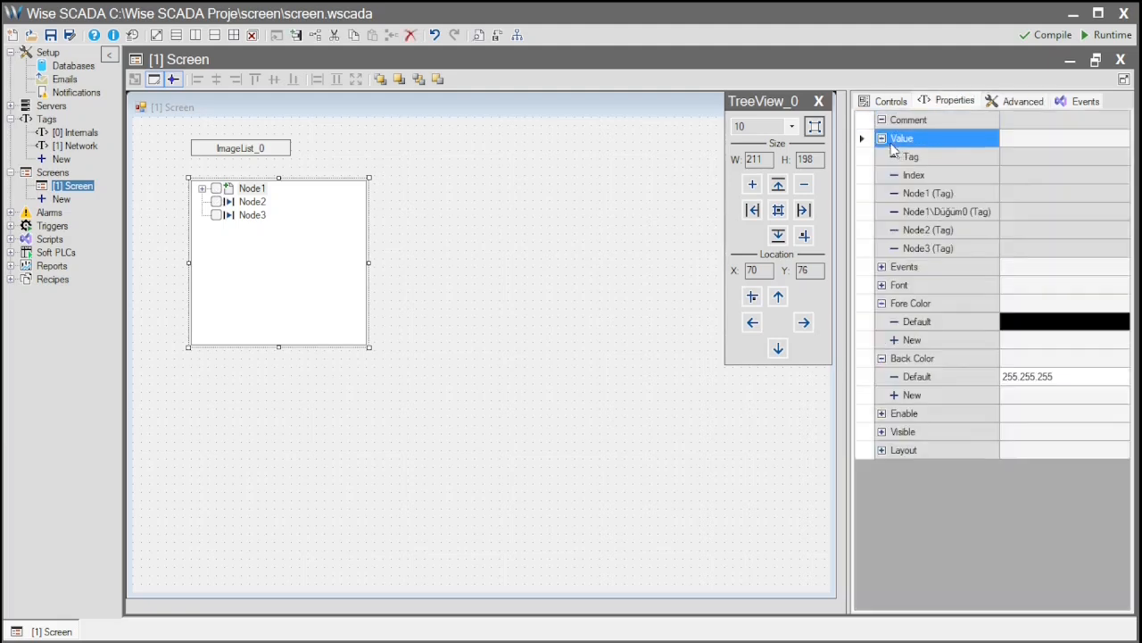
pyautogui.click(1023, 195)
pyautogui.click(1023, 194)
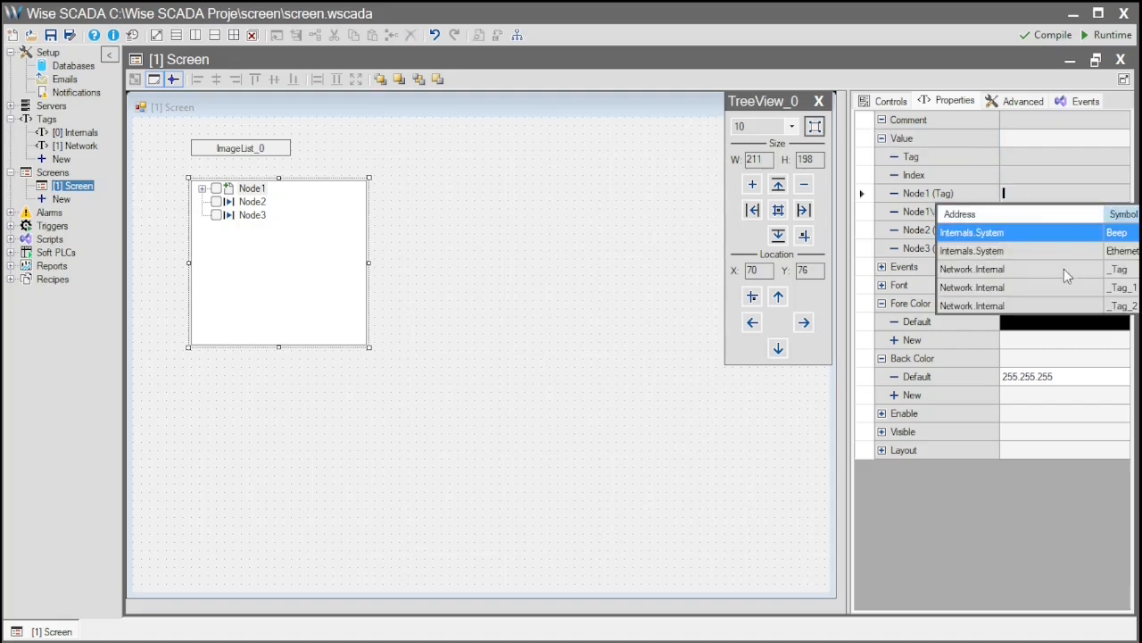
pyautogui.click(1064, 270)
pyautogui.click(1027, 229)
pyautogui.click(1027, 229)
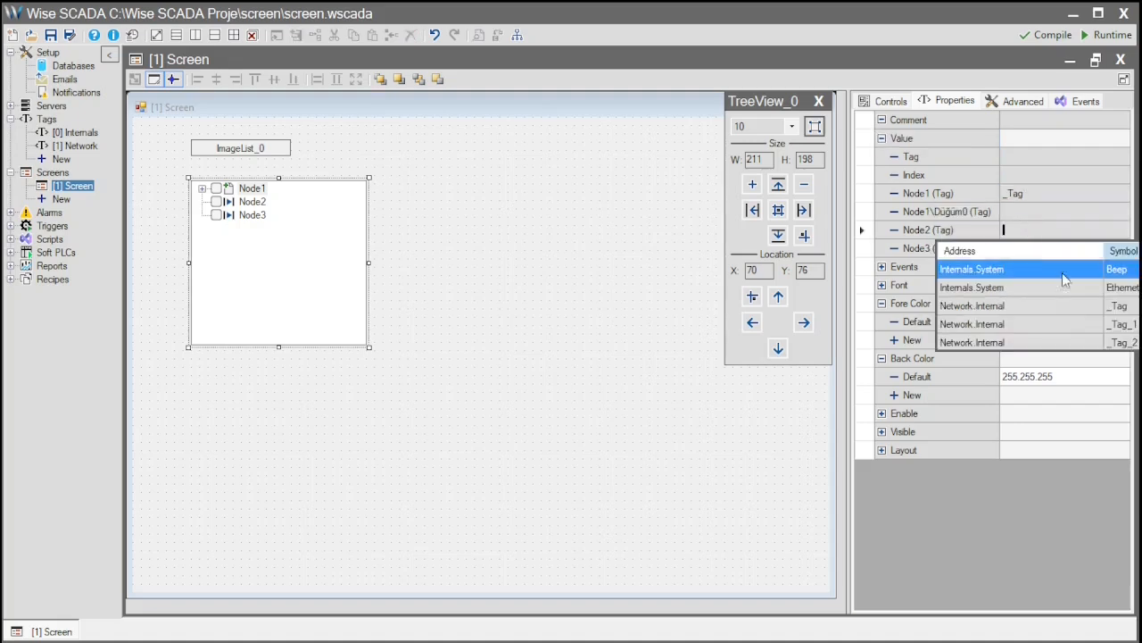
pyautogui.click(1075, 327)
pyautogui.click(1029, 250)
pyautogui.click(1028, 250)
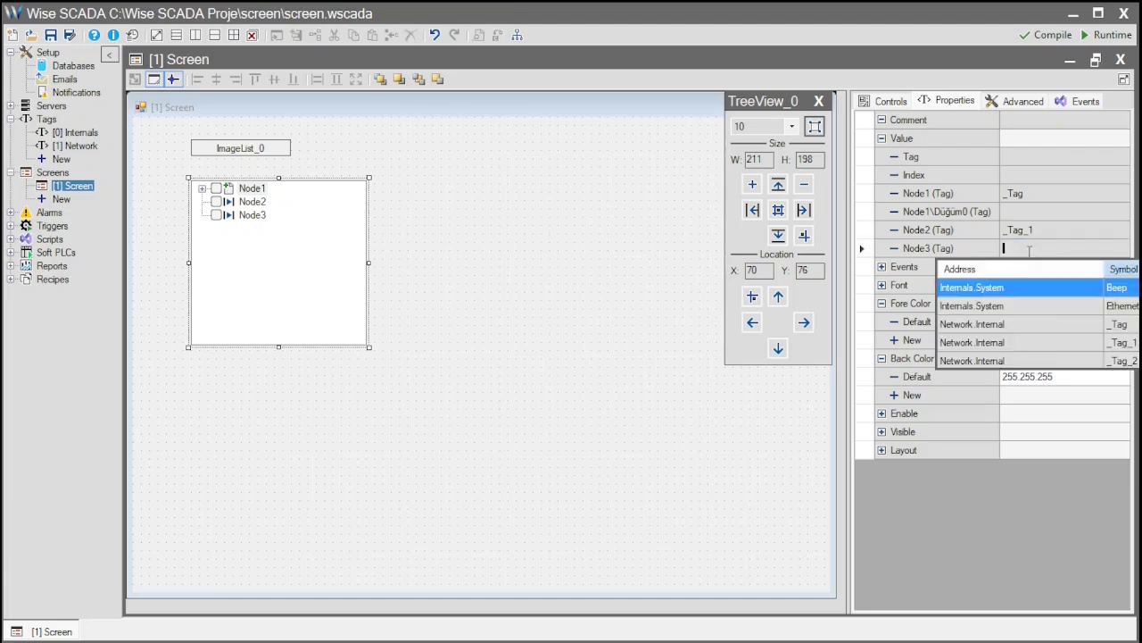
pyautogui.click(1039, 358)
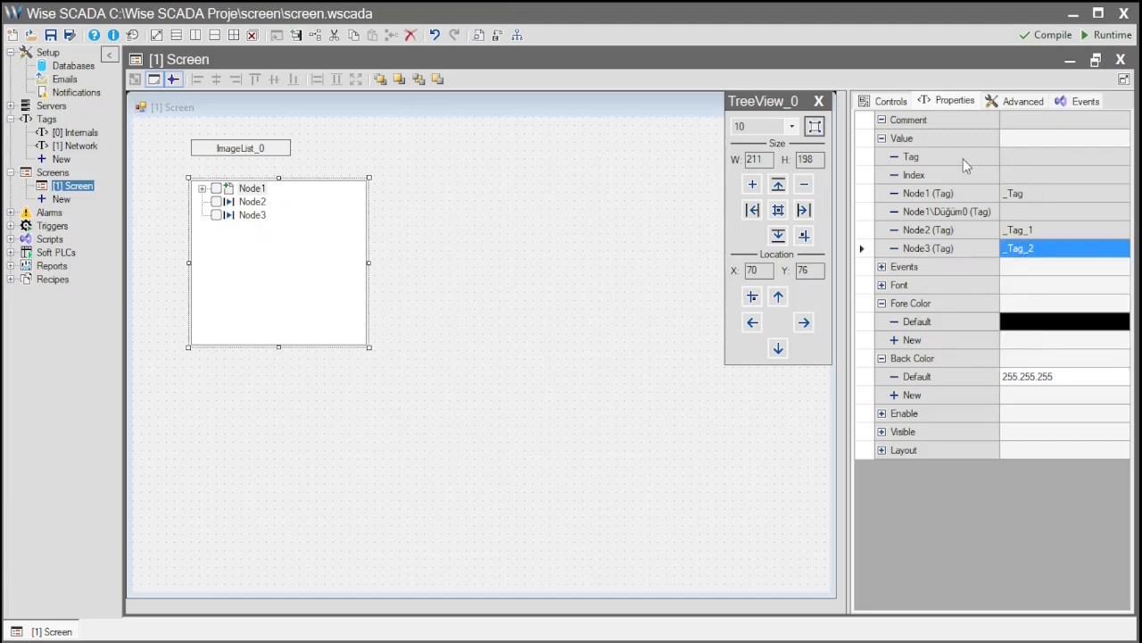
# - Bind the tree view's Index value to the Index tag and its Tag value to the Node tag
pyautogui.click(1034, 158)
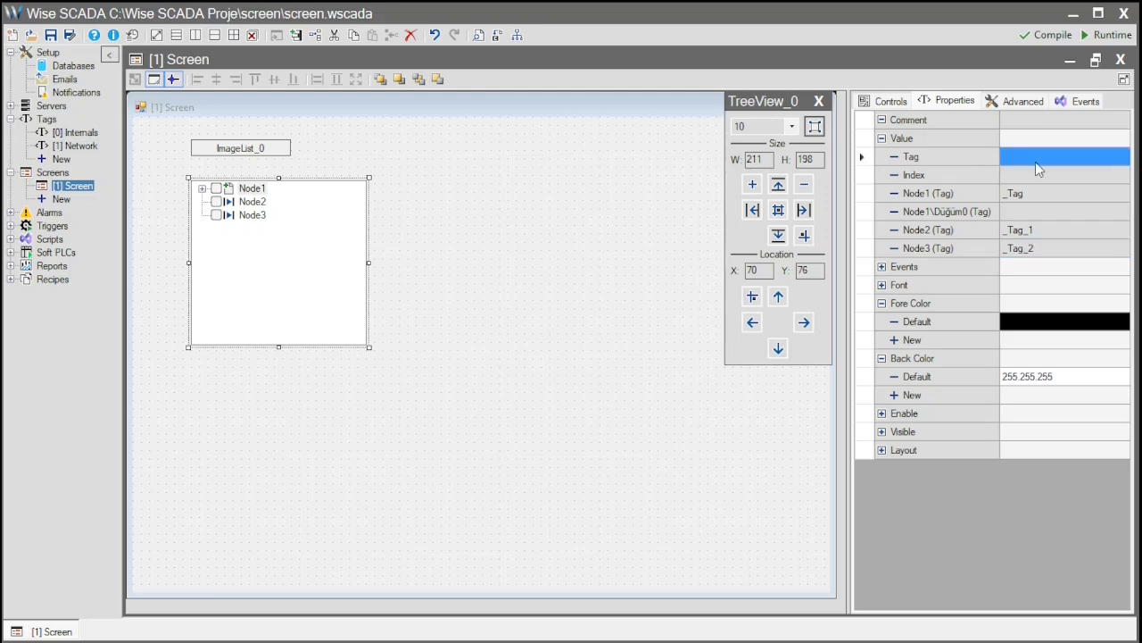
pyautogui.click(1033, 175)
pyautogui.click(1031, 175)
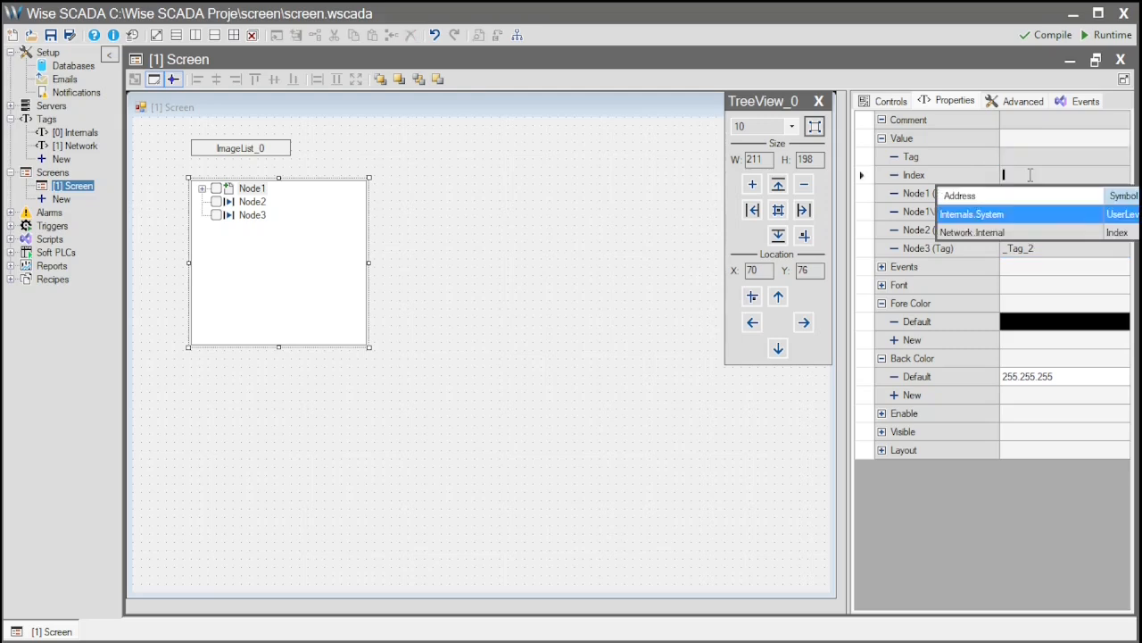
pyautogui.click(1087, 231)
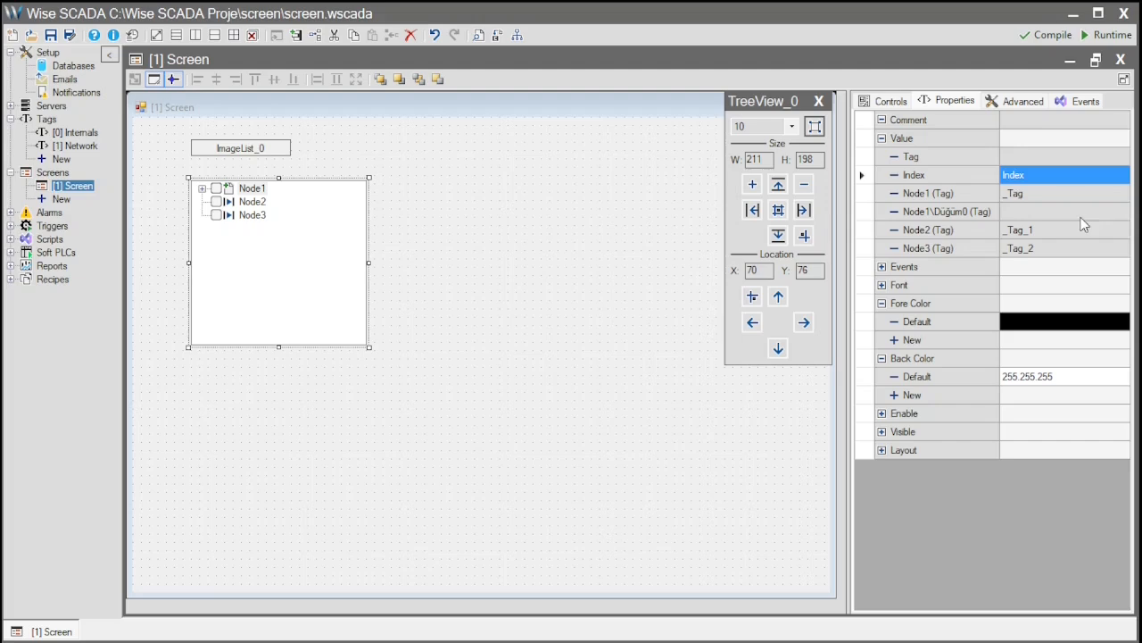
pyautogui.doubleClick(1036, 159)
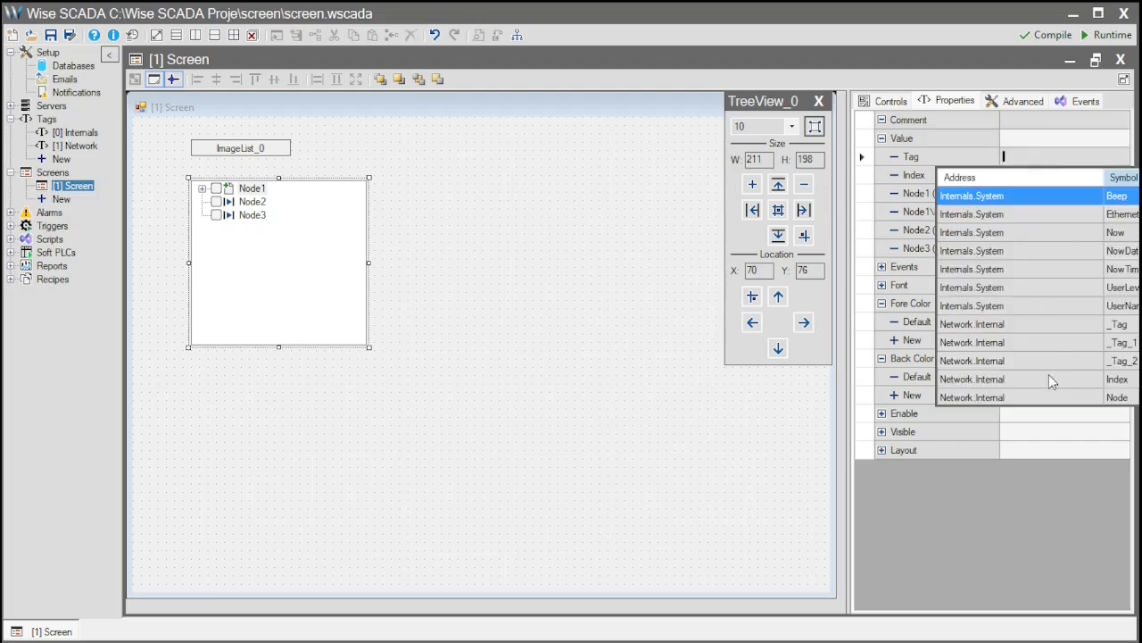
pyautogui.click(1053, 400)
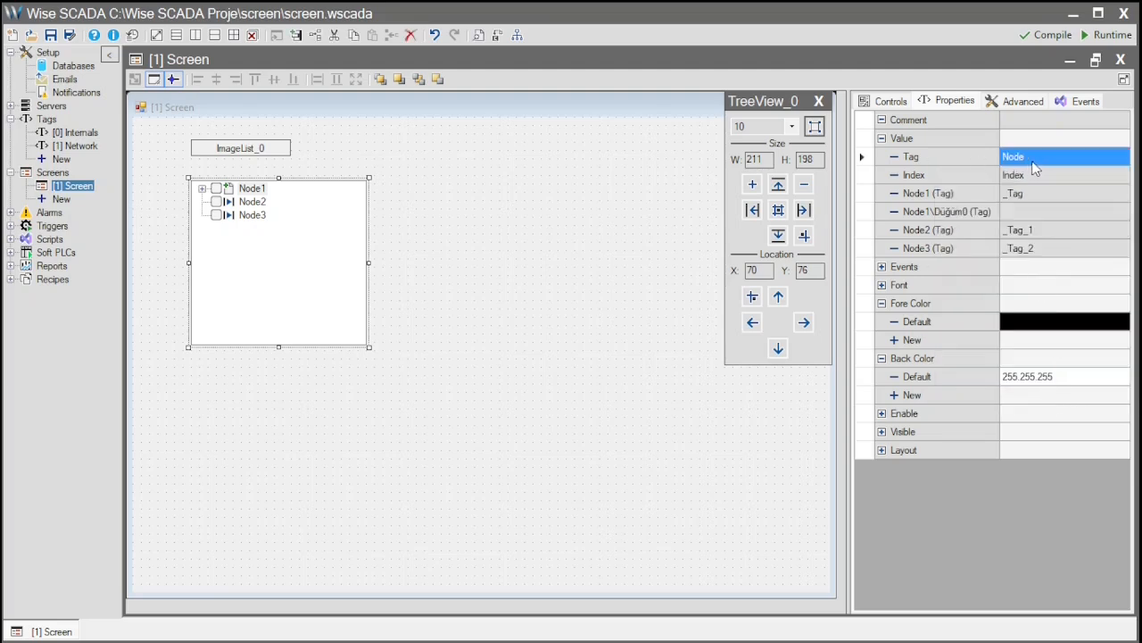
# - Start the runtime with the project saved to check the tree view's check boxes, and close the running screen
pyautogui.click(1105, 36)
pyautogui.click(866, 497)
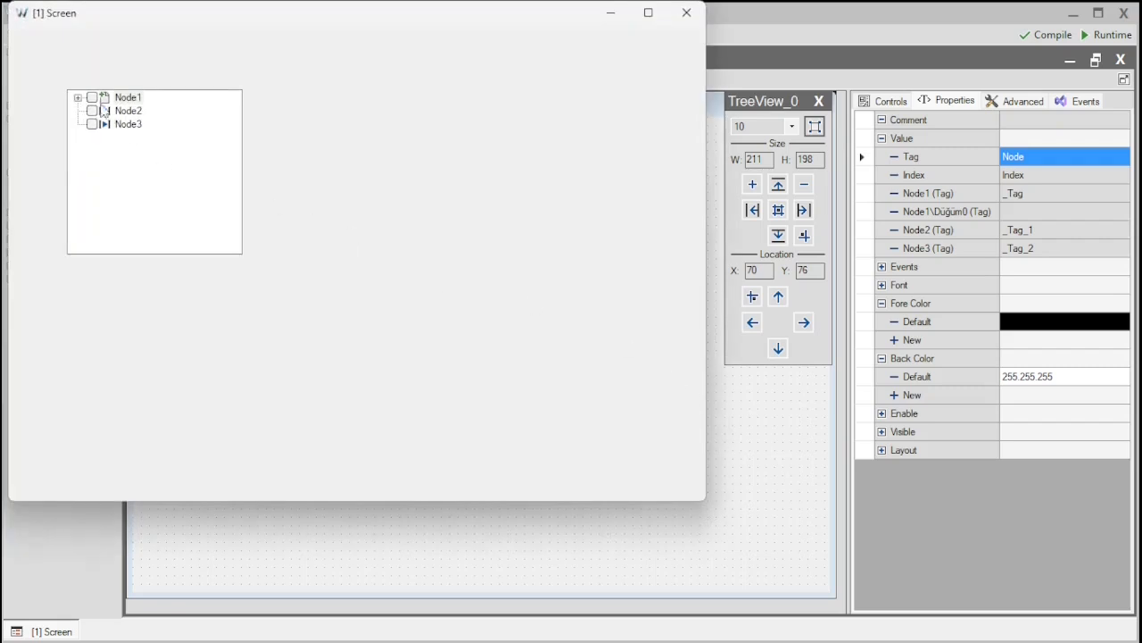
pyautogui.click(686, 12)
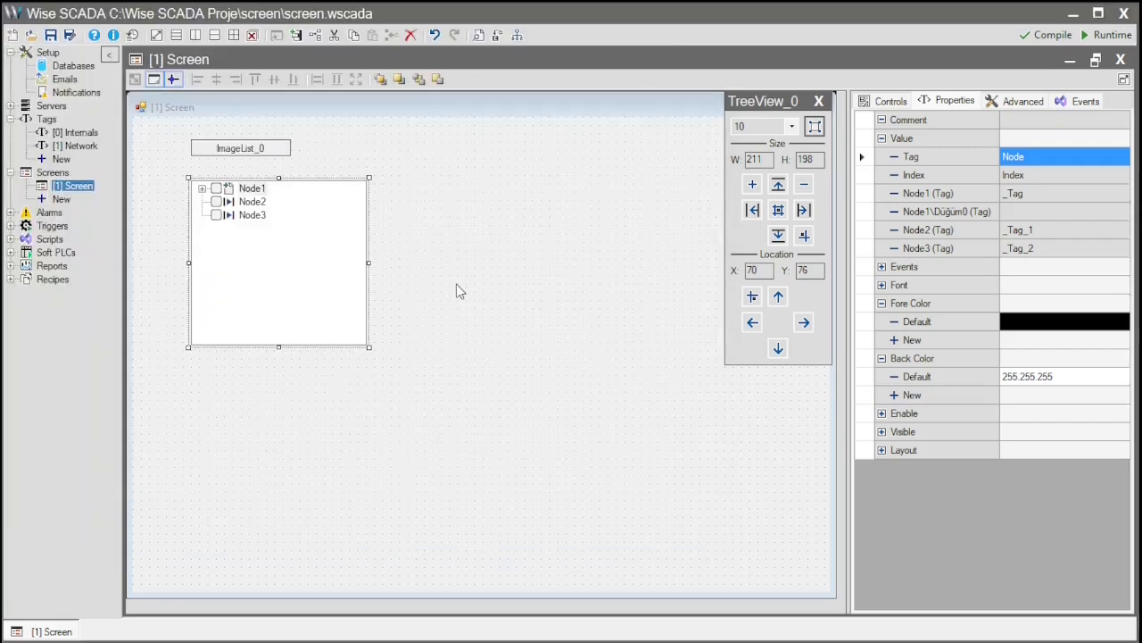
# - Place three check boxes beside the tree view at about X 452 Y 64, X 478 Y 116 and X 528 Y 178
pyautogui.click(891, 101)
pyautogui.scroll(3, 949, 173)
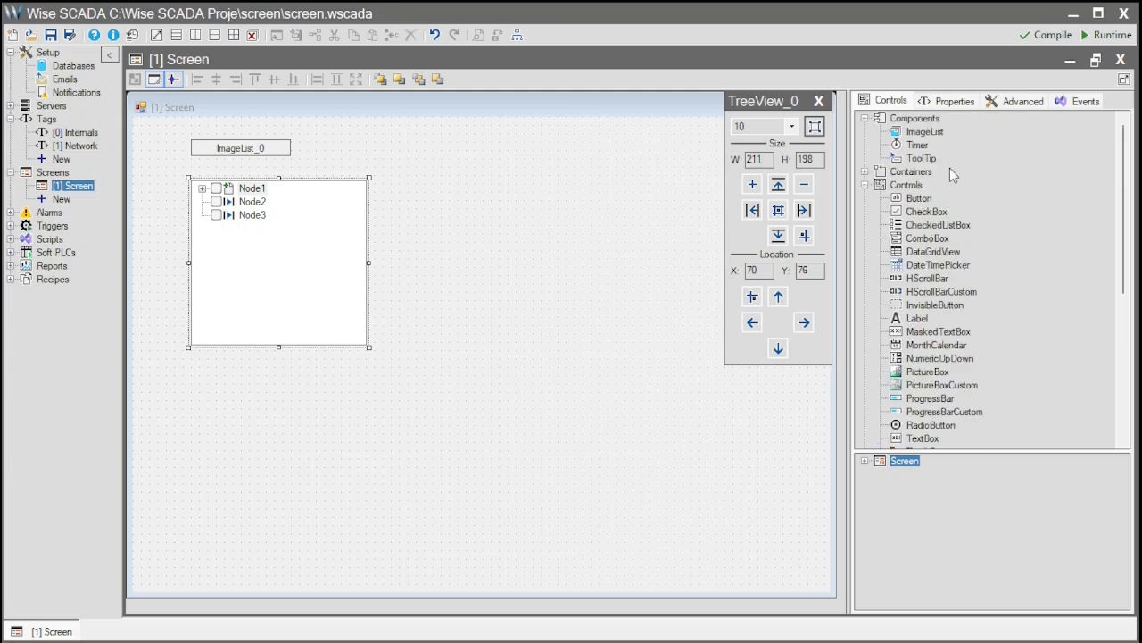
pyautogui.click(925, 211)
pyautogui.click(530, 175)
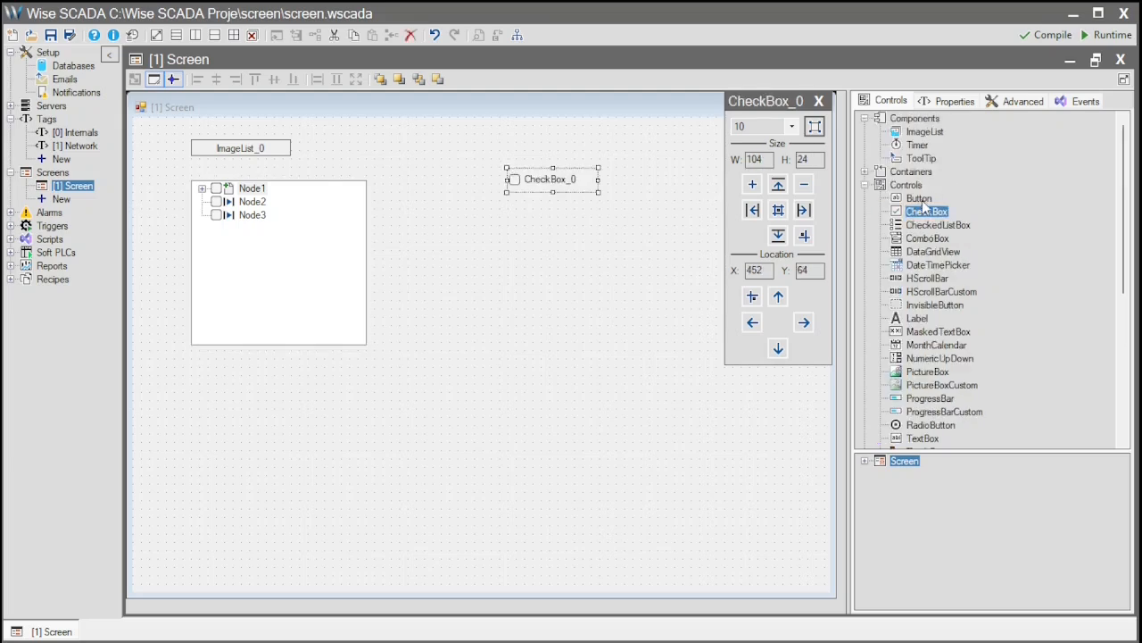
pyautogui.click(536, 215)
pyautogui.click(925, 212)
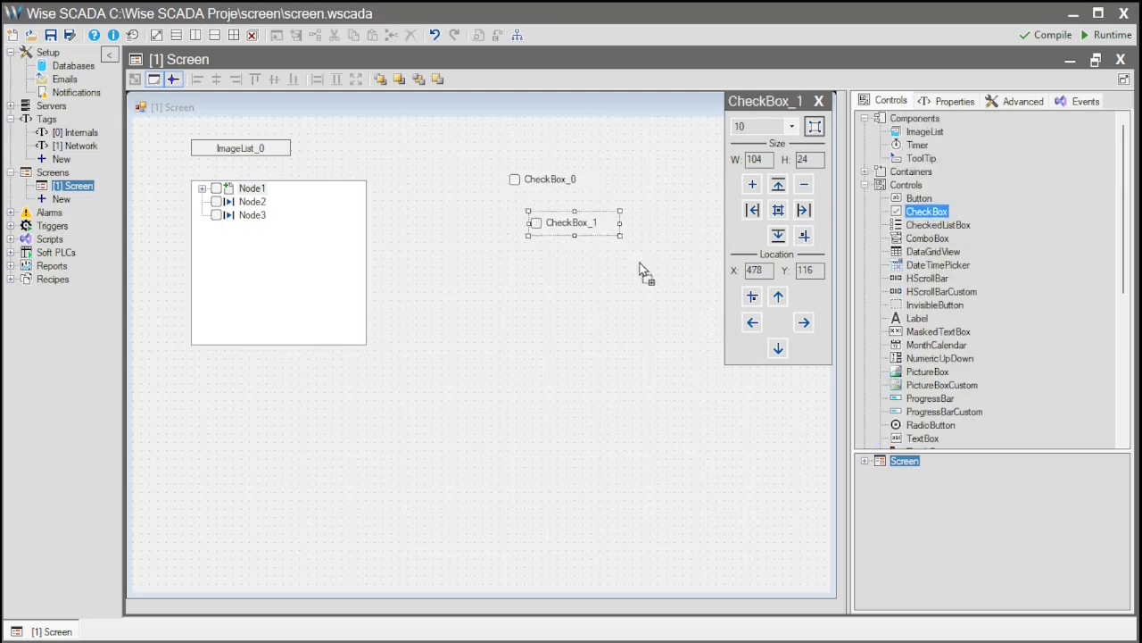
pyautogui.click(575, 266)
# - Place two text boxes below the check boxes at about X 504 Y 246 and X 492 Y 336
pyautogui.scroll(-7, 904, 266)
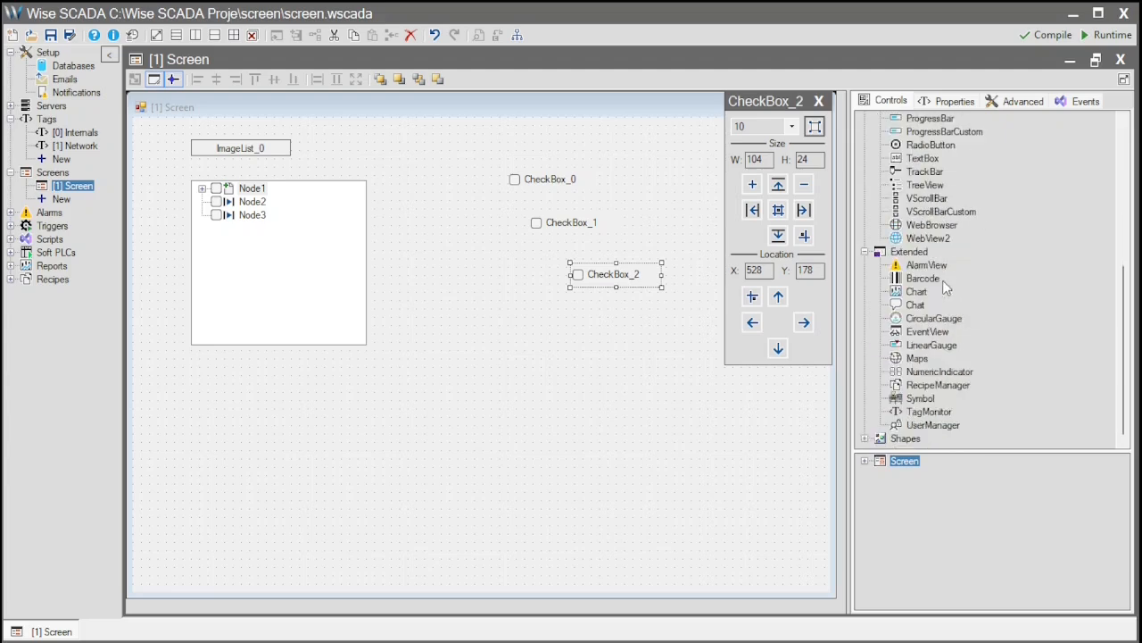
pyautogui.click(924, 160)
pyautogui.click(579, 319)
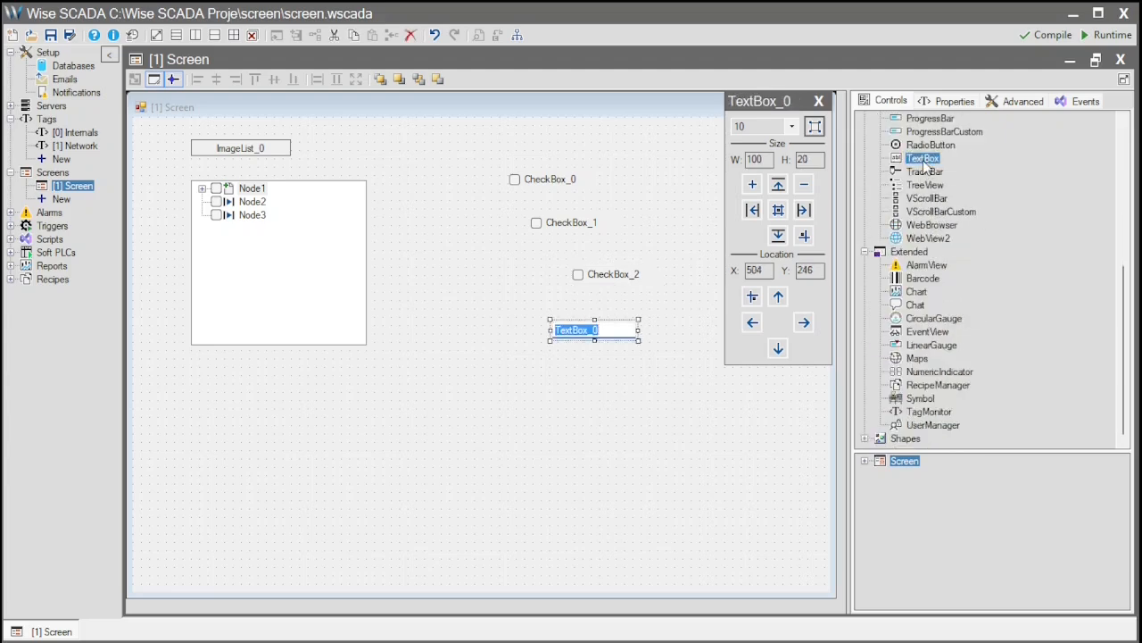
pyautogui.click(544, 402)
# - Bind the value of CheckBox_0 to the tag _Tag
pyautogui.click(548, 179)
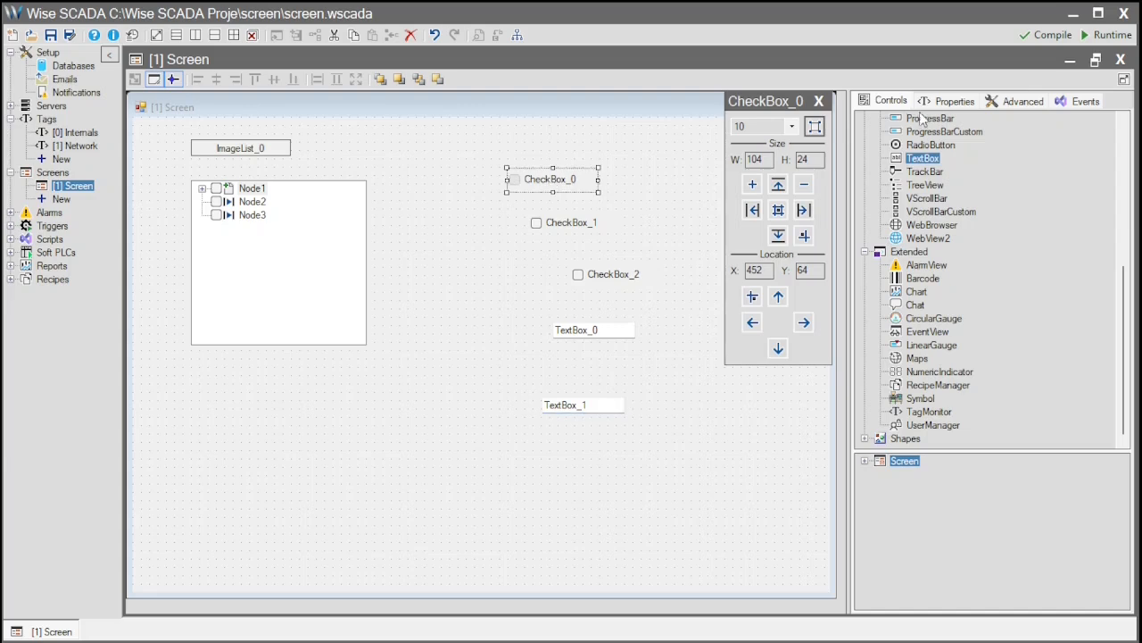
pyautogui.click(958, 103)
pyautogui.doubleClick(919, 138)
pyautogui.click(1018, 157)
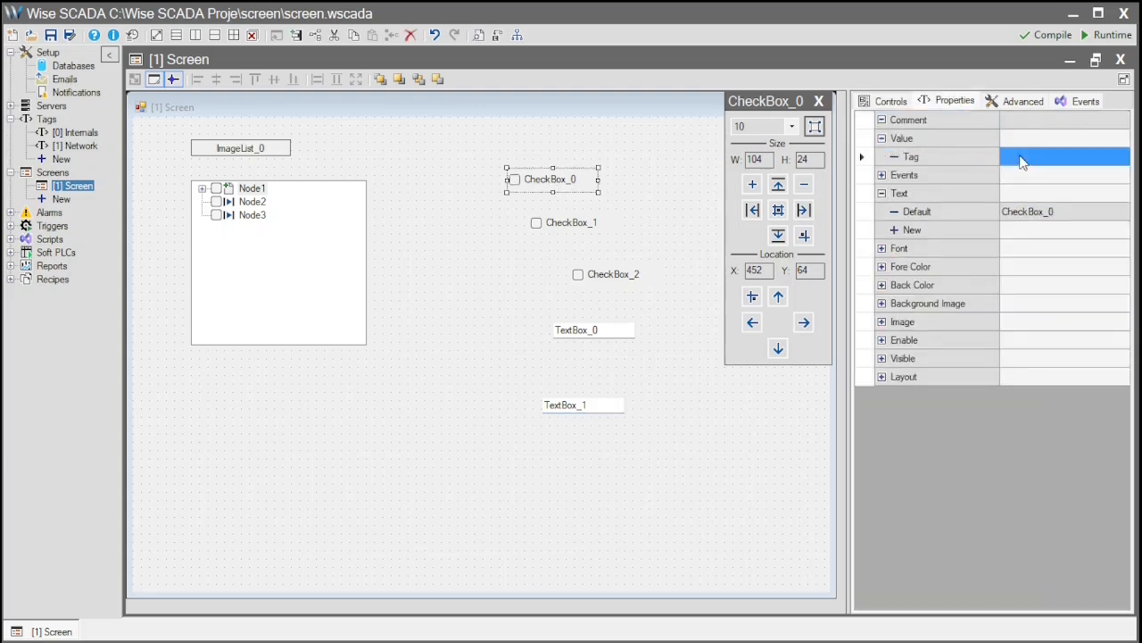
pyautogui.click(1054, 233)
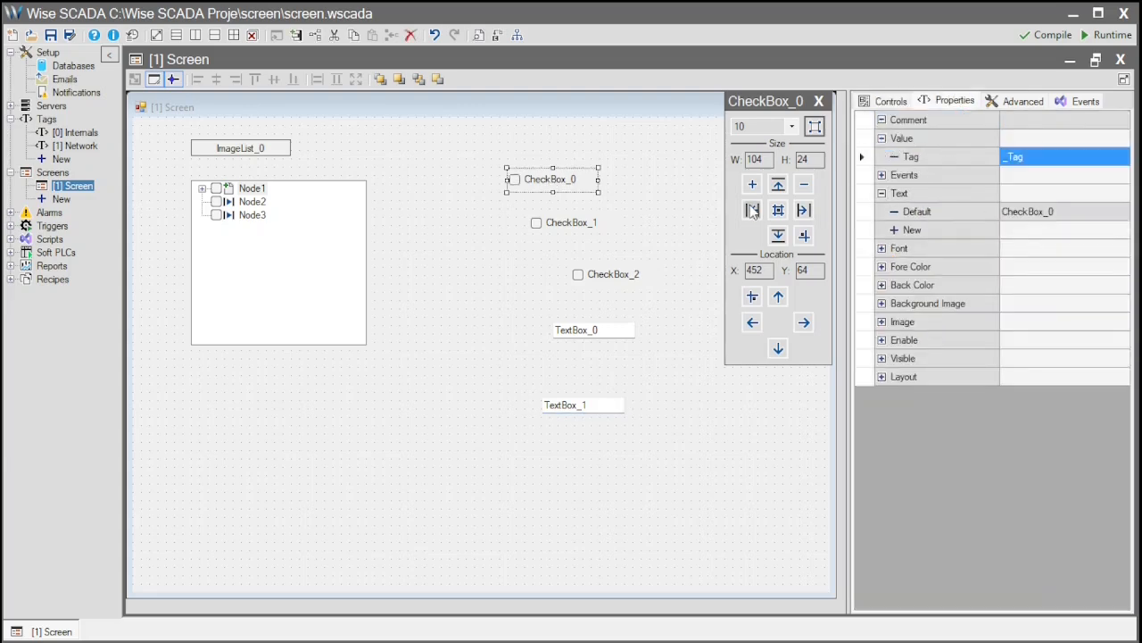
# - Bind the value of CheckBox_1 to _Tag_1 and the value of CheckBox_2 to _Tag_2
pyautogui.click(585, 225)
pyautogui.doubleClick(931, 144)
pyautogui.click(1022, 158)
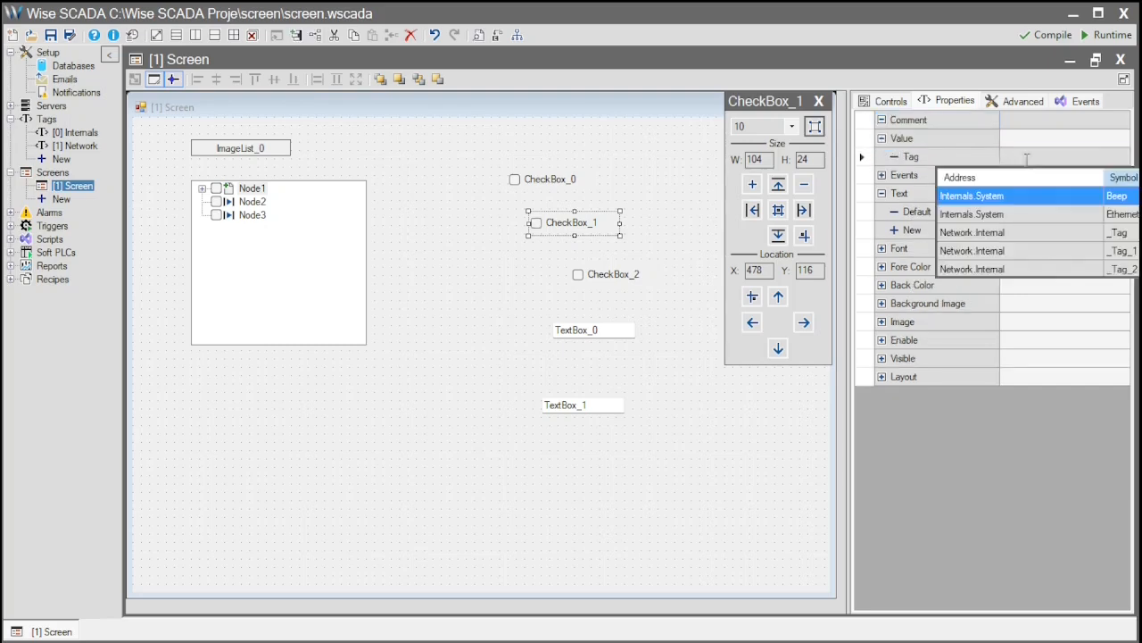
pyautogui.click(1059, 247)
pyautogui.click(633, 274)
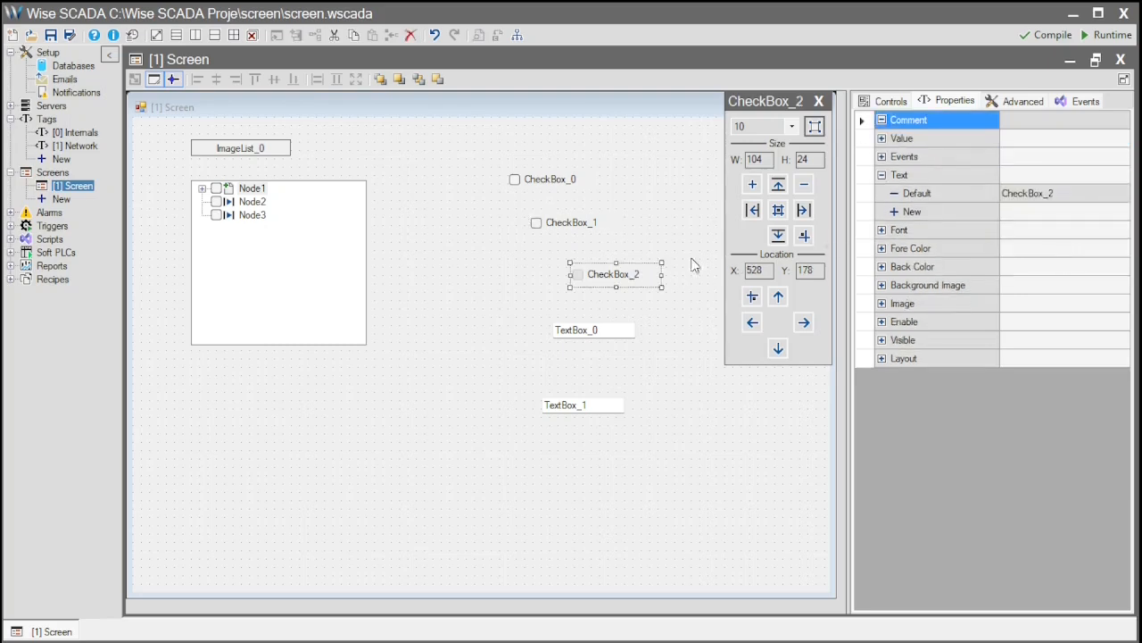
pyautogui.doubleClick(937, 139)
pyautogui.click(1025, 158)
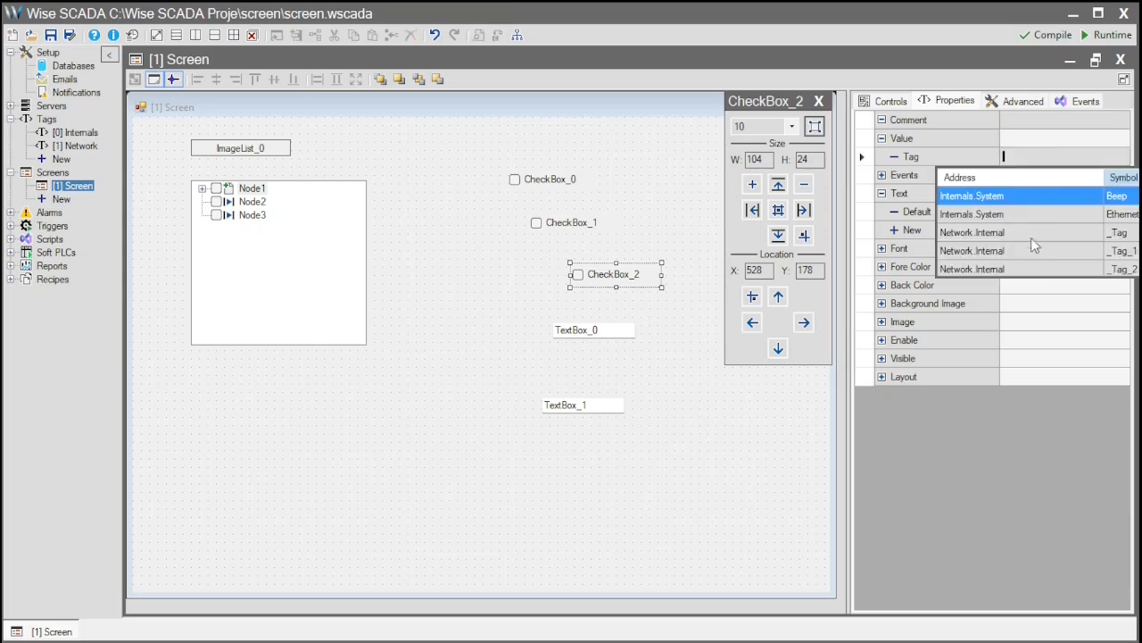
pyautogui.click(1035, 269)
# - Bind the value of TextBox_0 to the Index tag
pyautogui.click(621, 328)
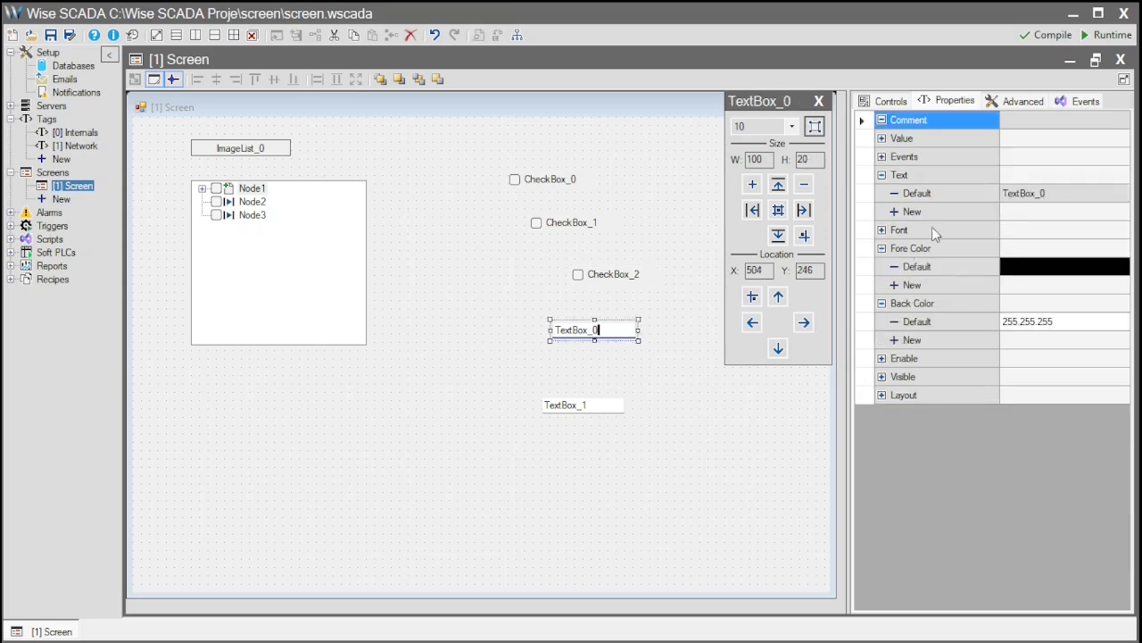
pyautogui.doubleClick(962, 141)
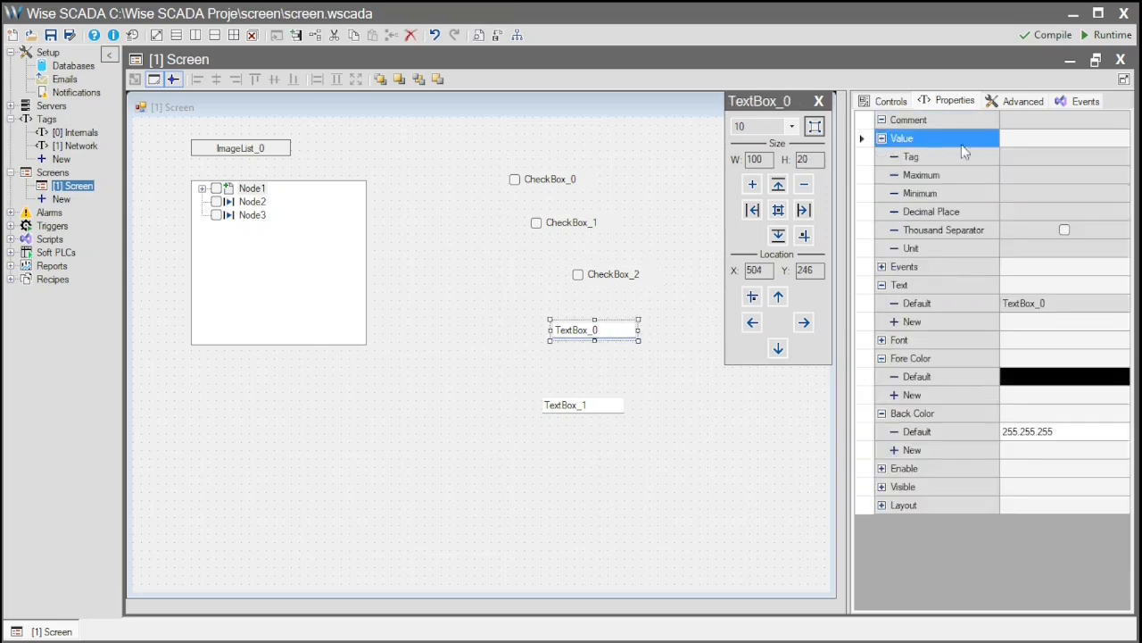
pyautogui.click(1033, 161)
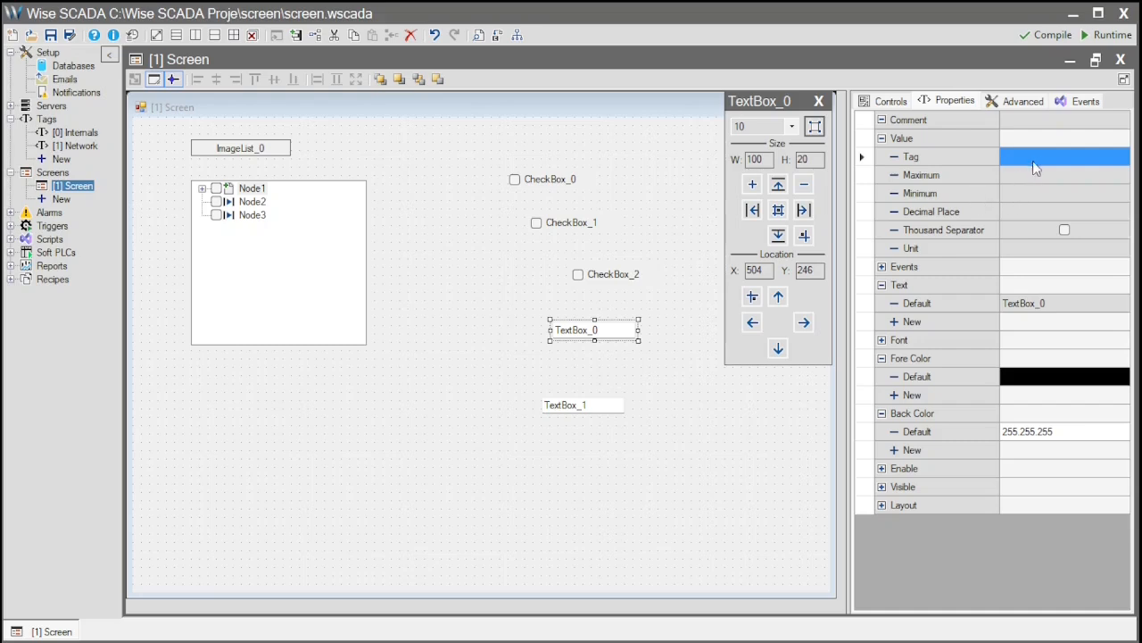
pyautogui.click(1036, 161)
pyautogui.click(1035, 378)
# - Bind the value of TextBox_1 to the Node tag and start the runtime with the project saved
pyautogui.click(584, 404)
pyautogui.doubleClick(920, 137)
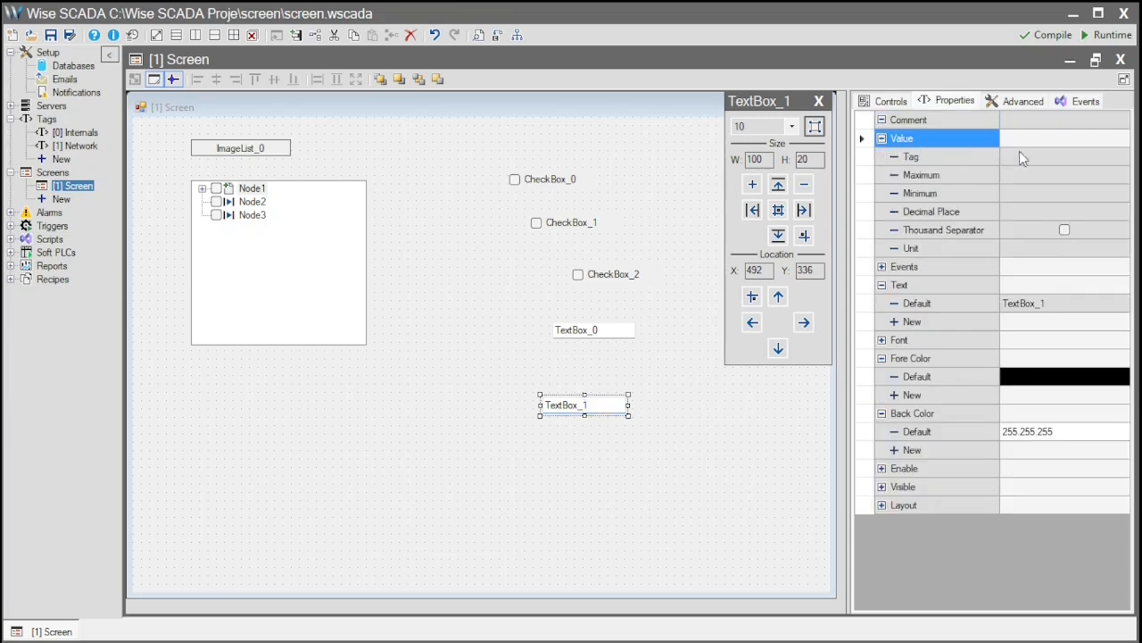
pyautogui.click(1034, 159)
pyautogui.click(1034, 165)
pyautogui.click(1080, 395)
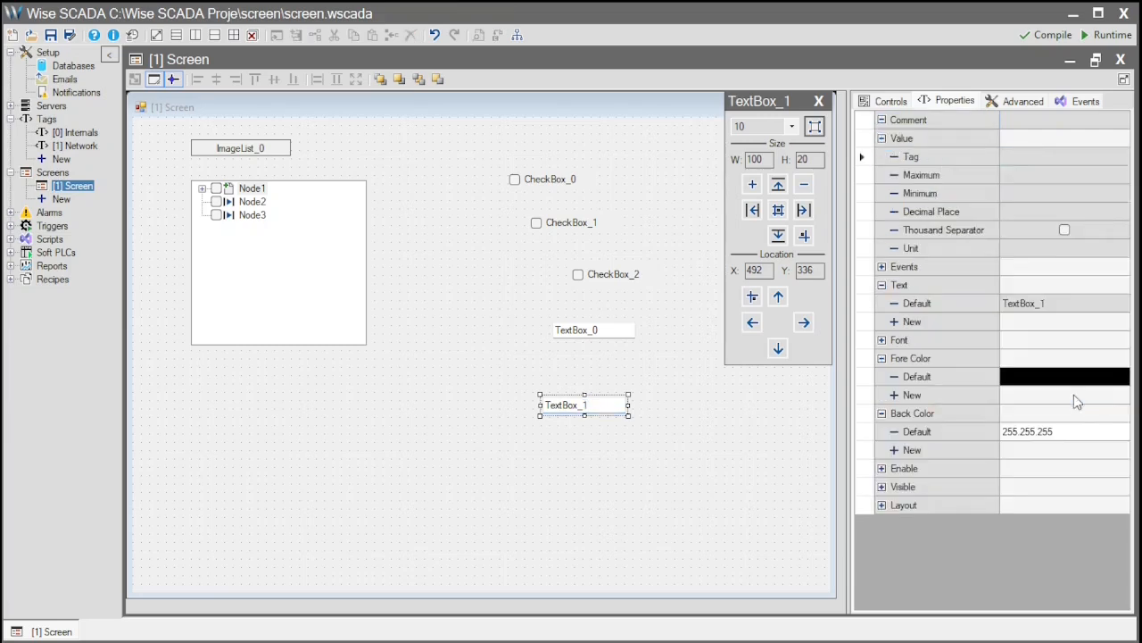
pyautogui.click(1107, 34)
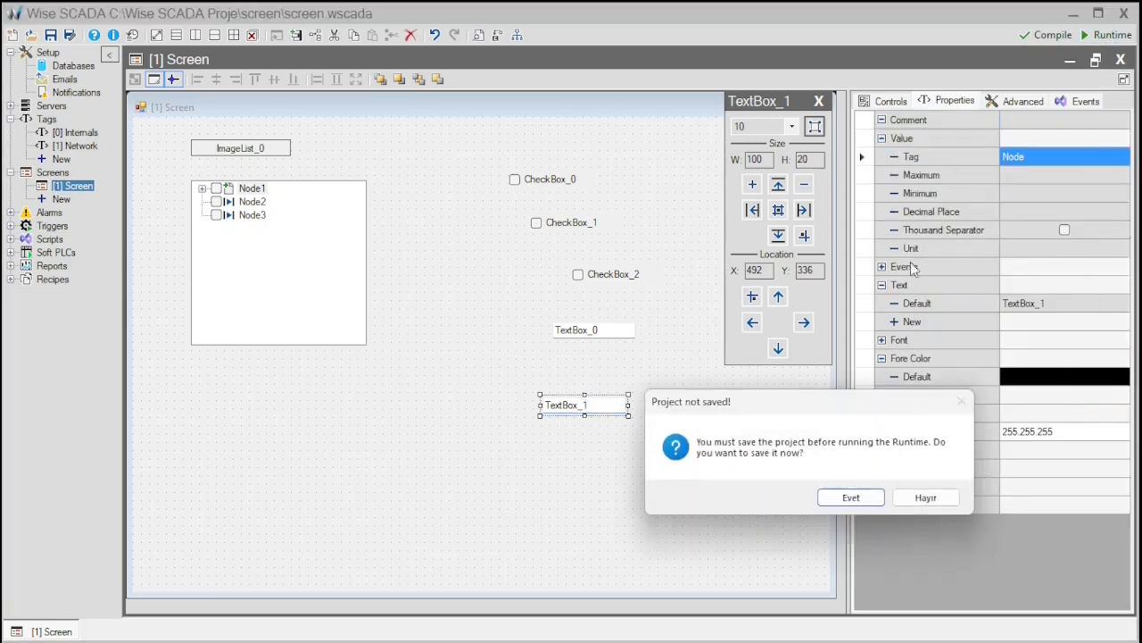
pyautogui.click(851, 497)
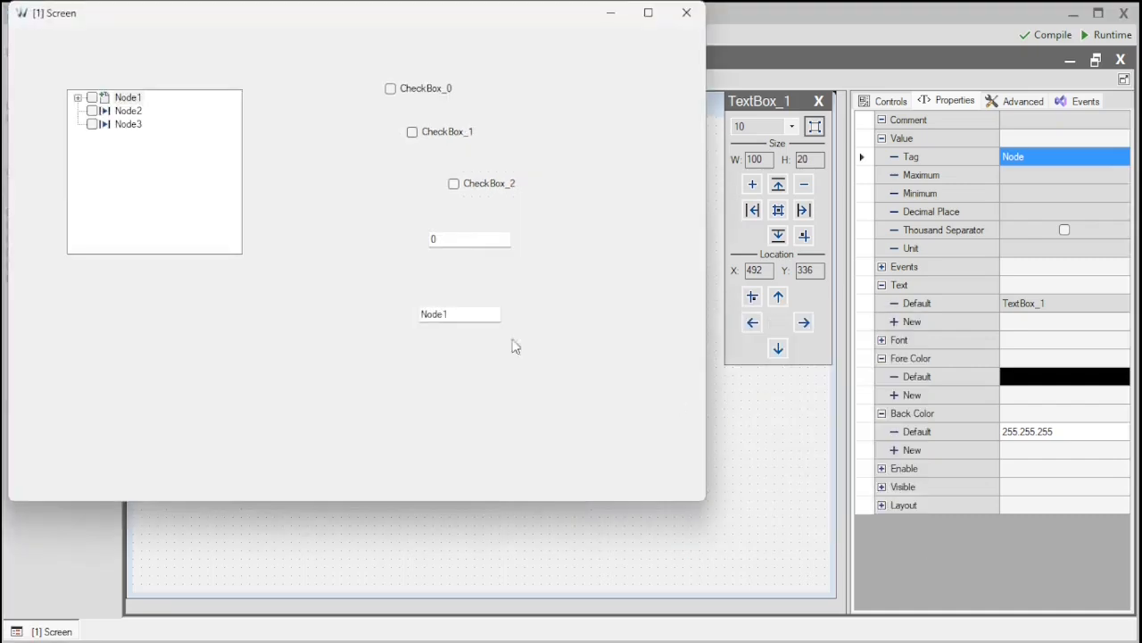
# - Test the tree's selection tags in the runtime by selecting Node2, Node1, its expanded child Düğüm0 and Node2 again
pyautogui.click(129, 113)
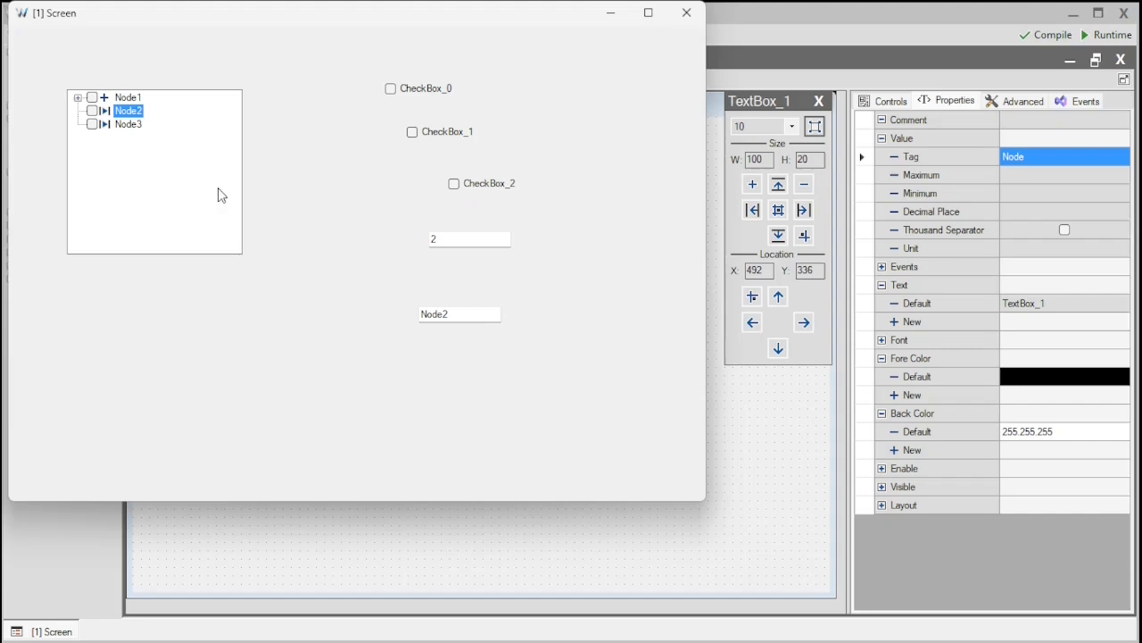
pyautogui.doubleClick(463, 315)
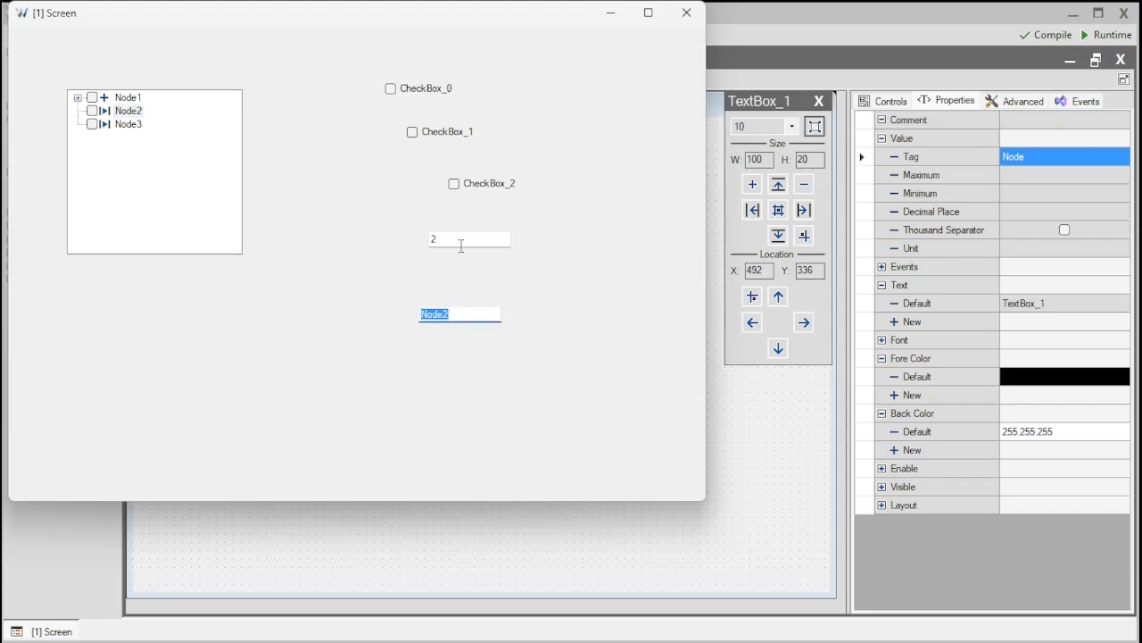
pyautogui.doubleClick(459, 239)
pyautogui.click(79, 98)
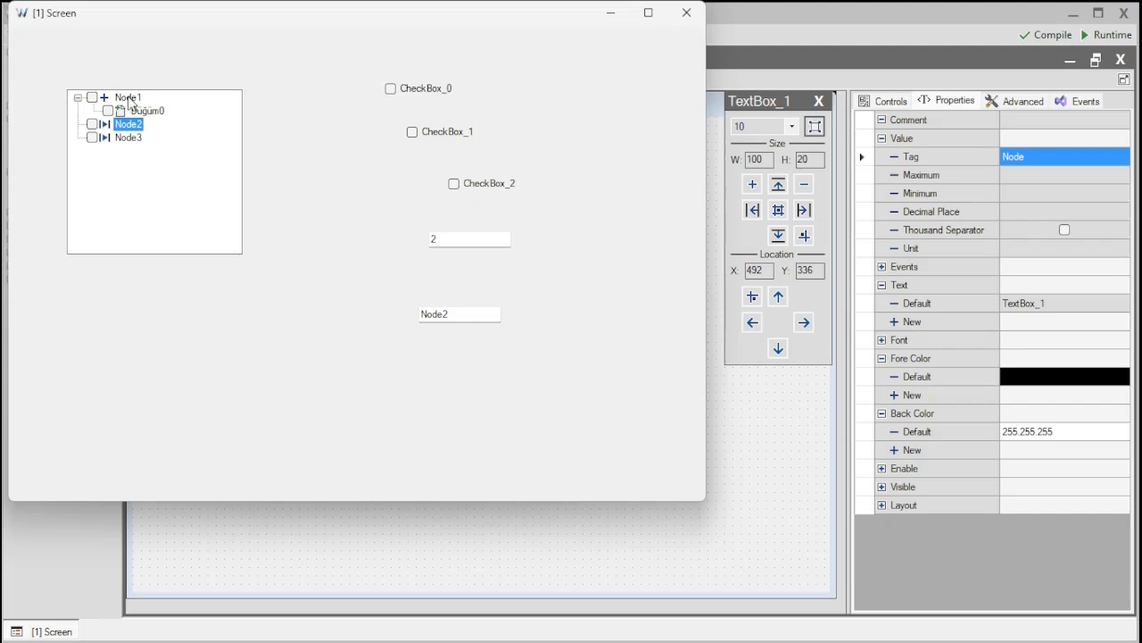
pyautogui.click(127, 97)
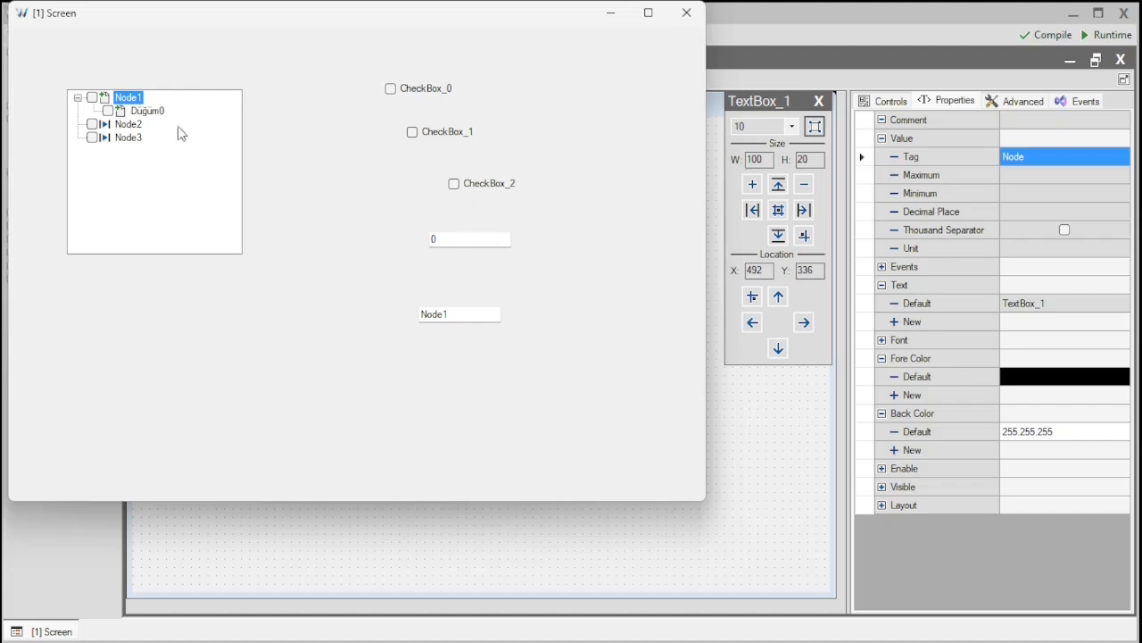
pyautogui.click(145, 112)
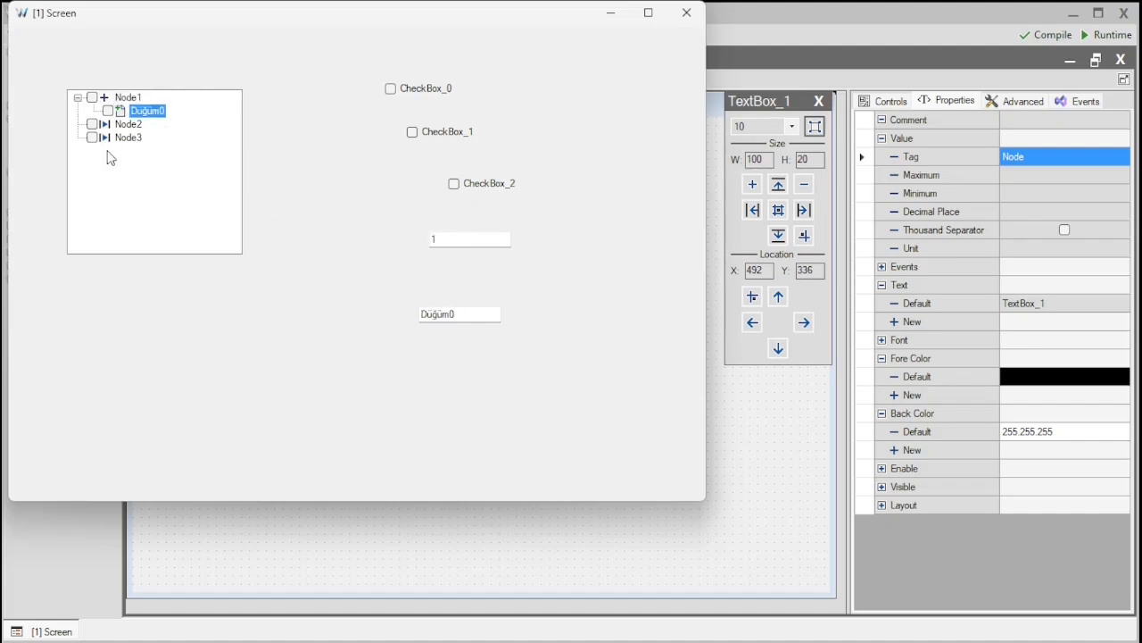
pyautogui.click(121, 126)
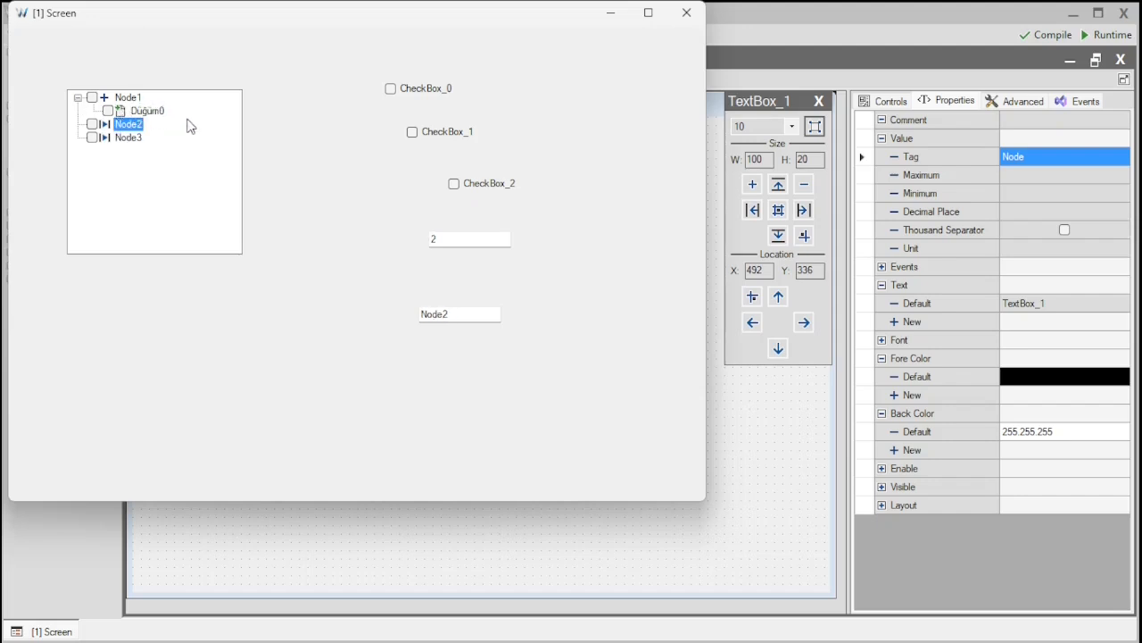
# - Test selecting a tree node by index by entering 3 in the text box bound to the Index tag
pyautogui.click(456, 243)
pyautogui.write('3')
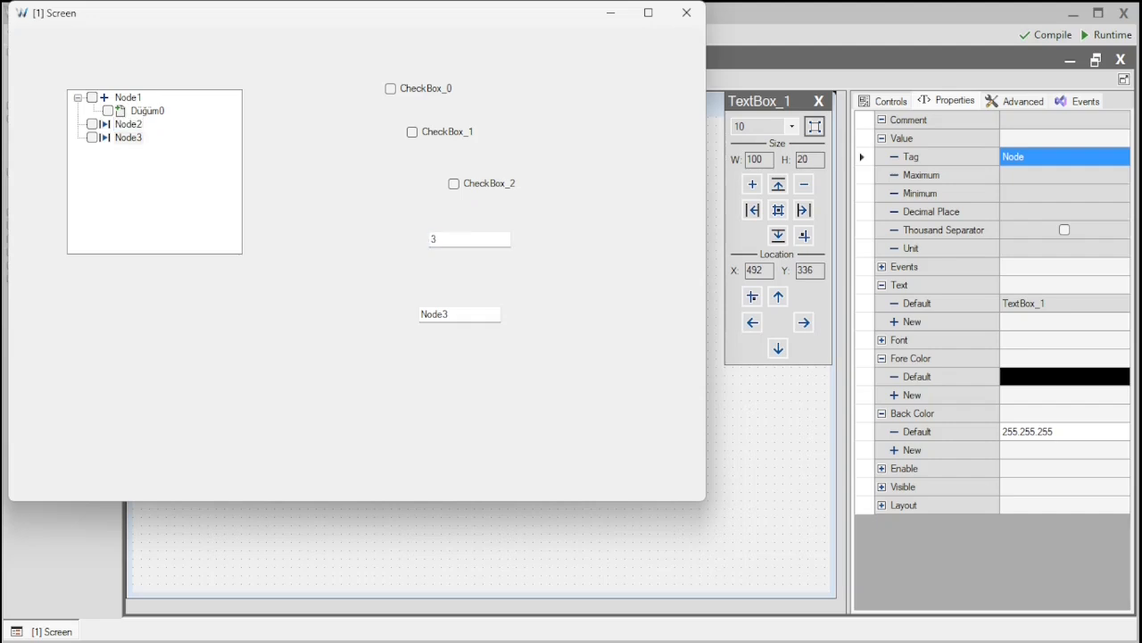
pyautogui.click(181, 216)
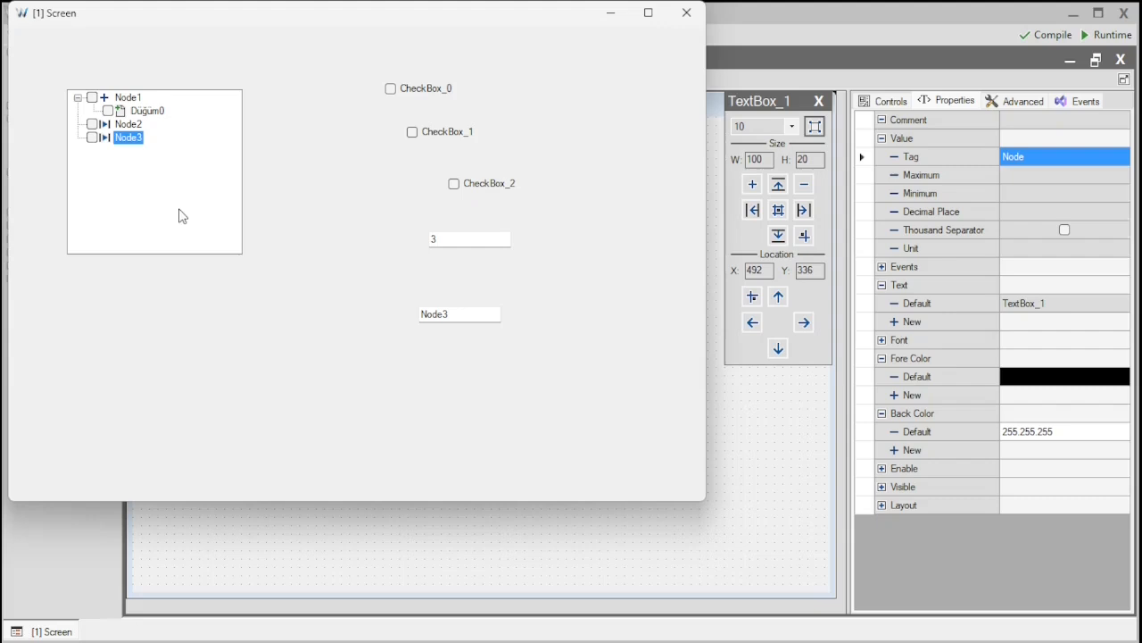
# - Test selecting a tree node by name by changing the text box bound to the Node tag to Node1
pyautogui.click(467, 315)
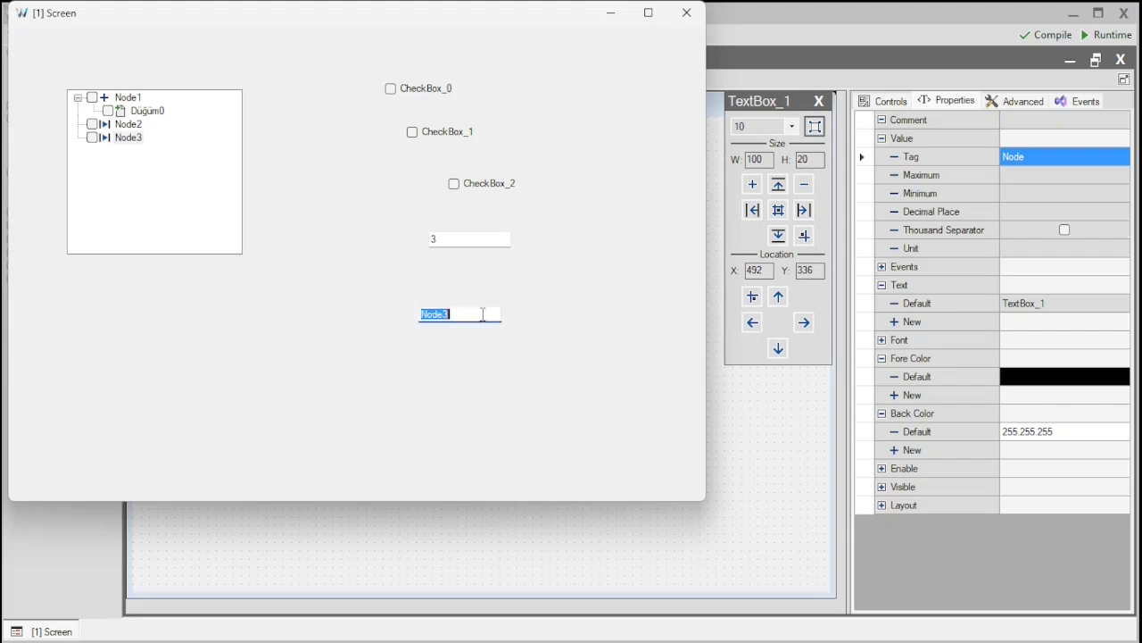
pyautogui.click(481, 314)
pyautogui.press('BackSpace')
pyautogui.write('1')
pyautogui.press('Return')
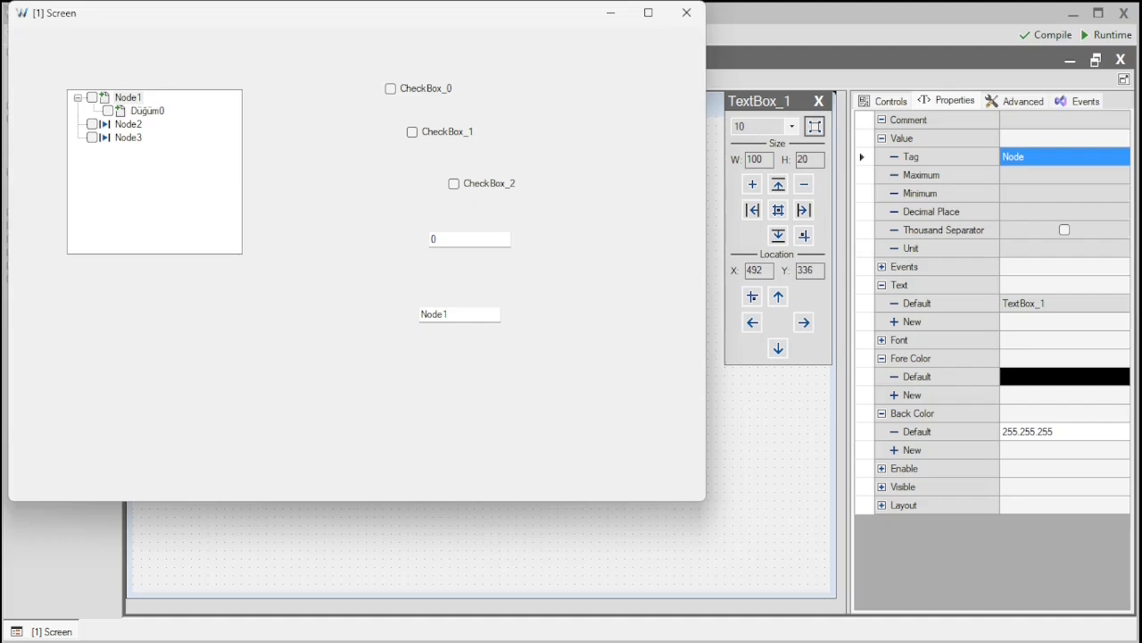
pyautogui.click(188, 106)
# - Test the check box bindings by ticking Node1 and Node2 in the tree and toggling CheckBox_1 and CheckBox_2, and close the runtime screen
pyautogui.click(92, 97)
pyautogui.click(92, 124)
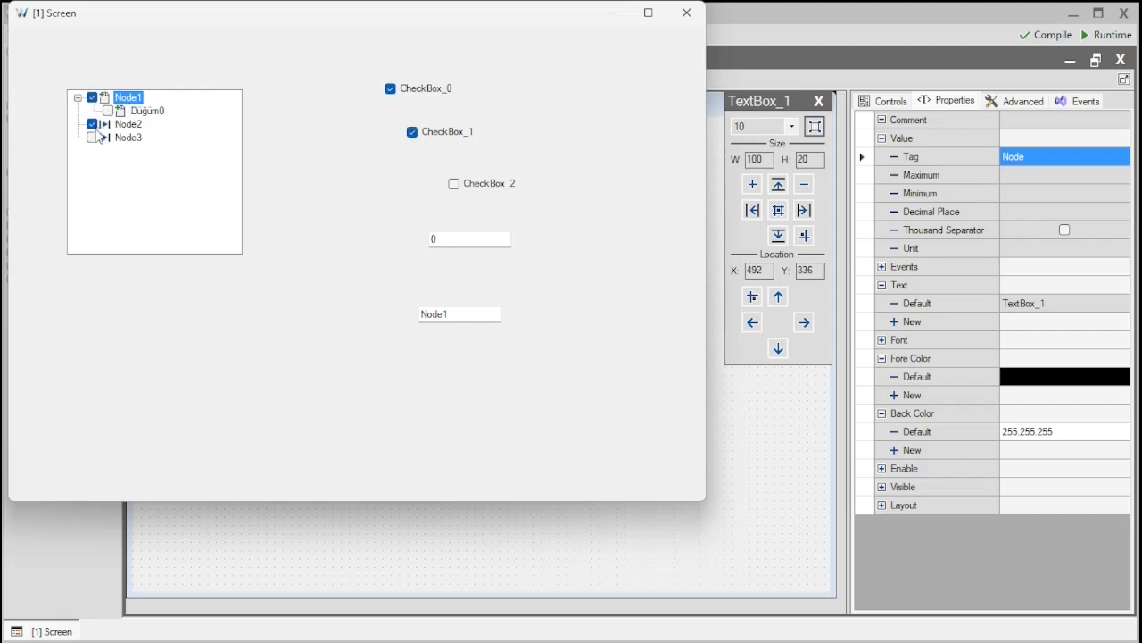
pyautogui.click(415, 134)
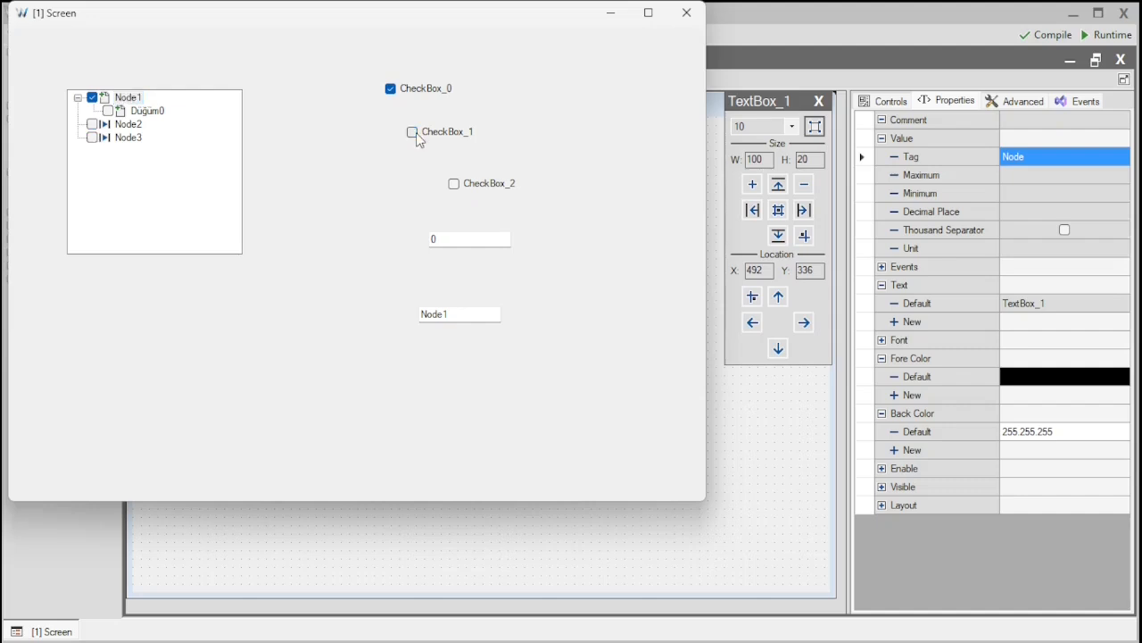
pyautogui.click(456, 188)
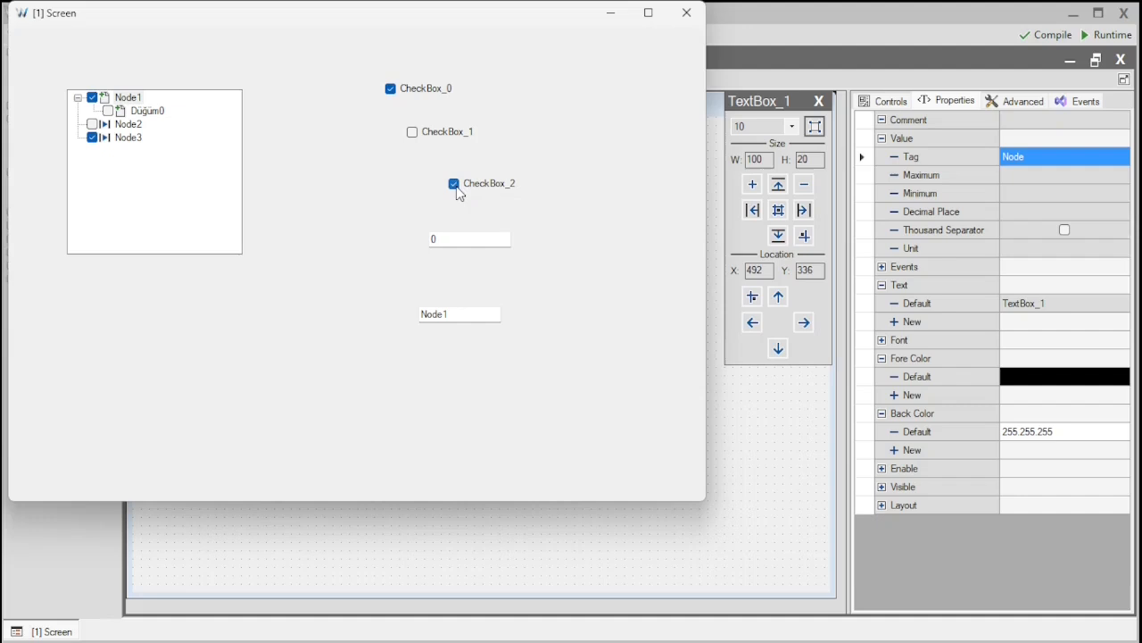
pyautogui.click(413, 136)
pyautogui.click(687, 18)
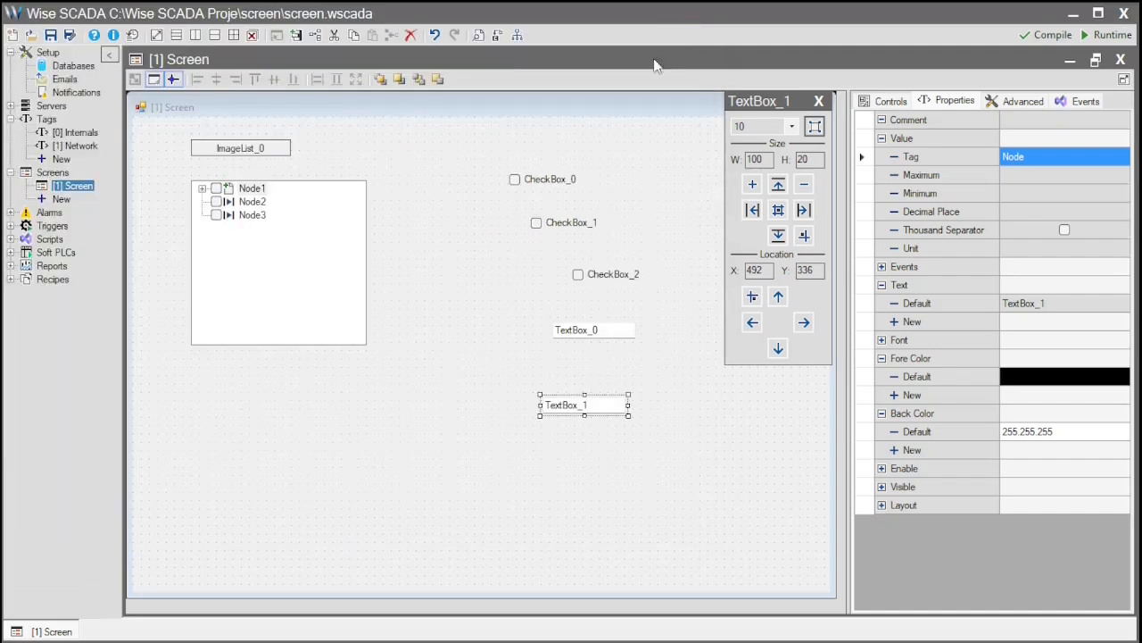
# - Delete the TreeView from the screen and place two Timer components below ImageList_0
pyautogui.click(337, 225)
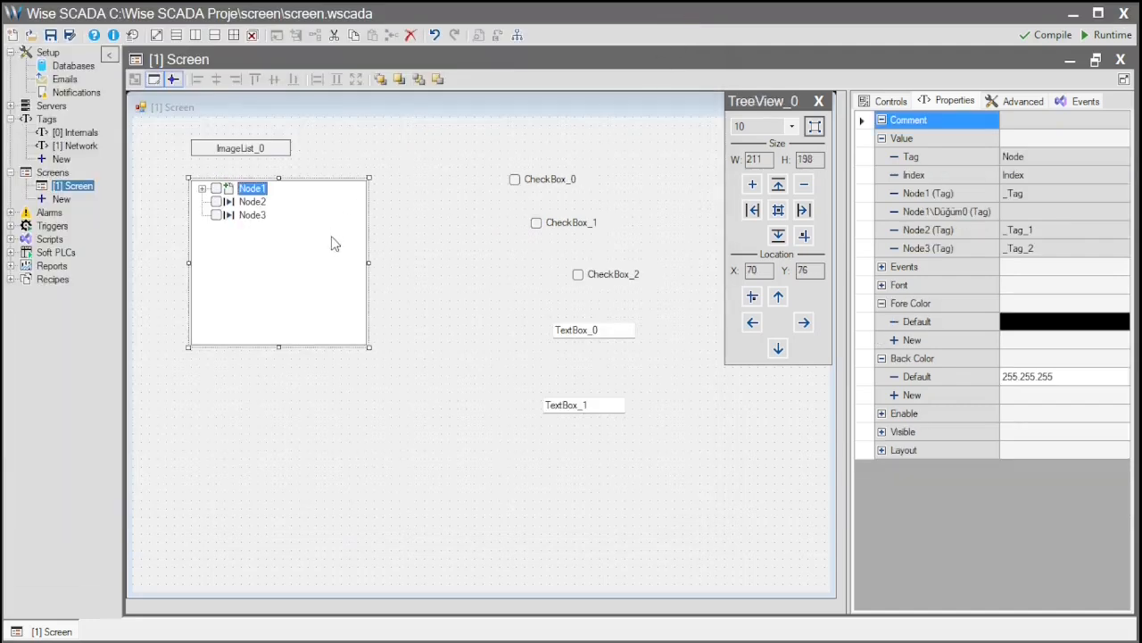
pyautogui.press('Delete')
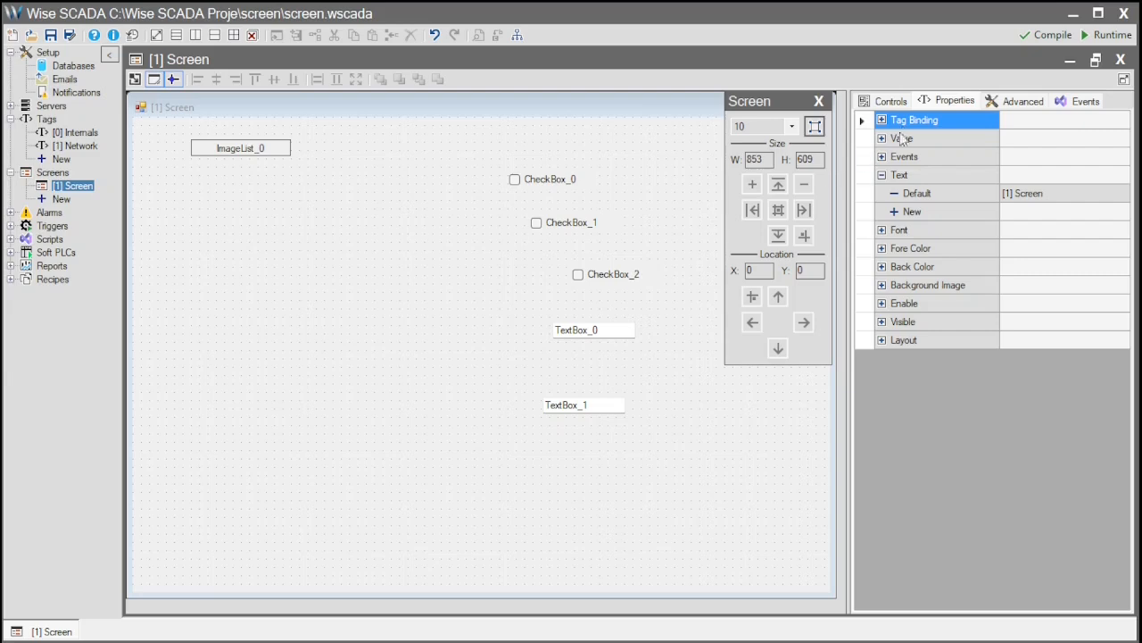
pyautogui.click(891, 101)
pyautogui.scroll(7, 925, 158)
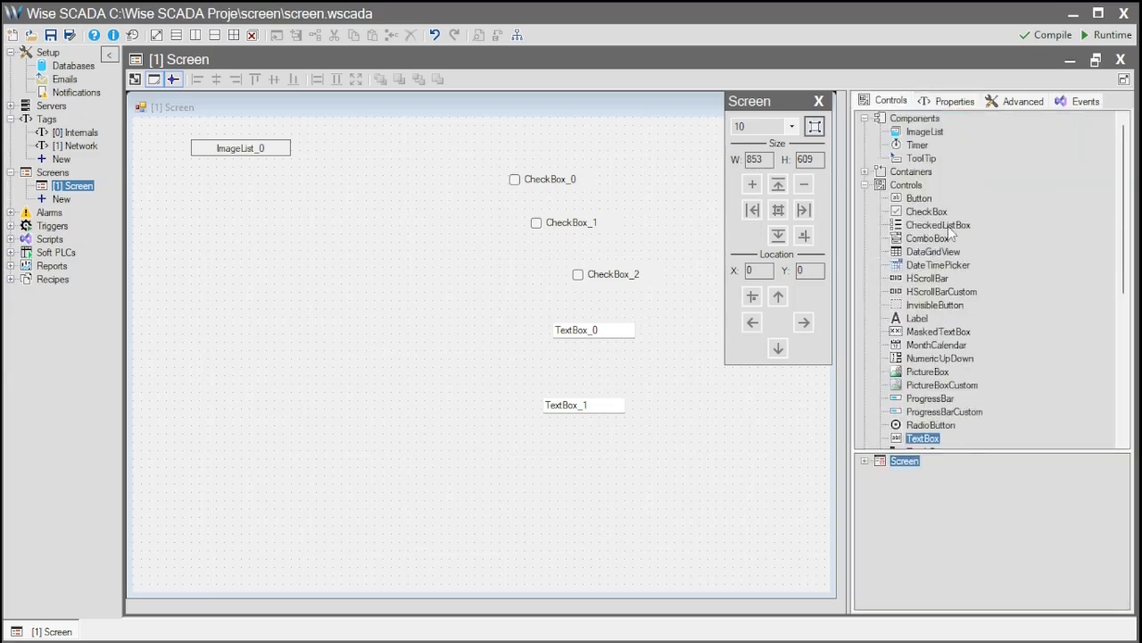
pyautogui.click(914, 146)
pyautogui.click(258, 204)
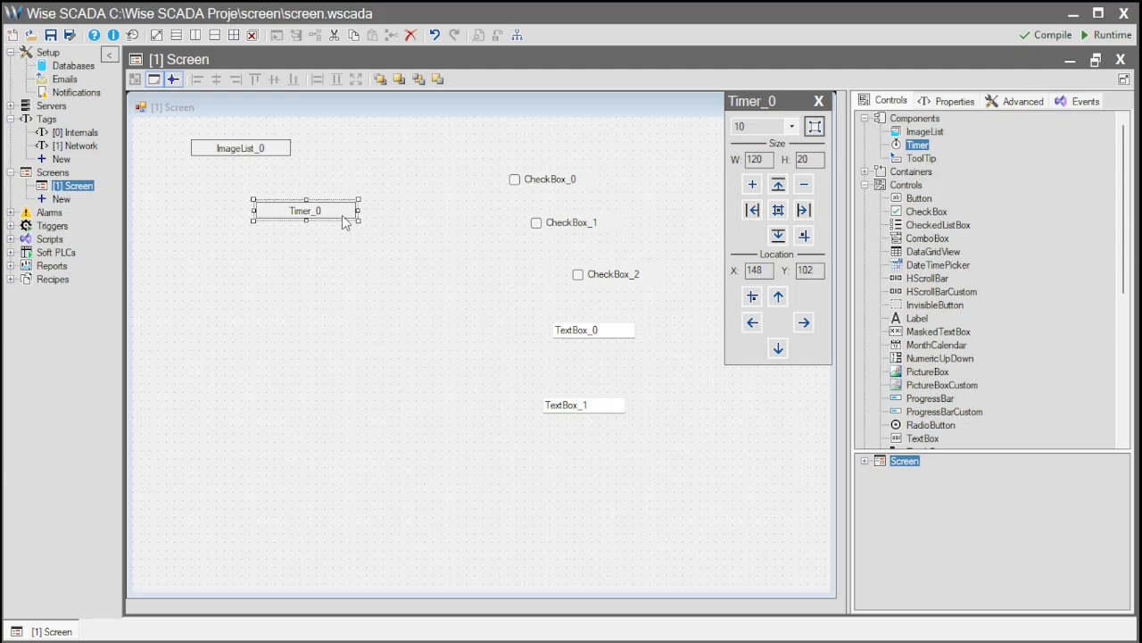
pyautogui.click(323, 259)
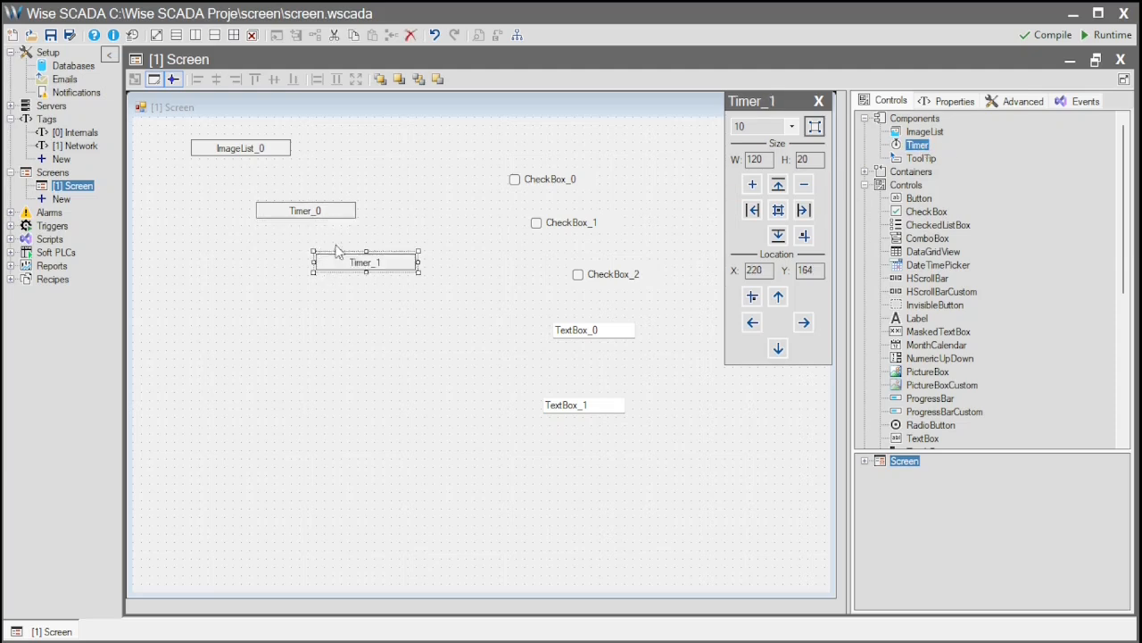
# - Add an enable condition to Timer_0 that compares the tag _Tag as equal to "true"
pyautogui.click(341, 215)
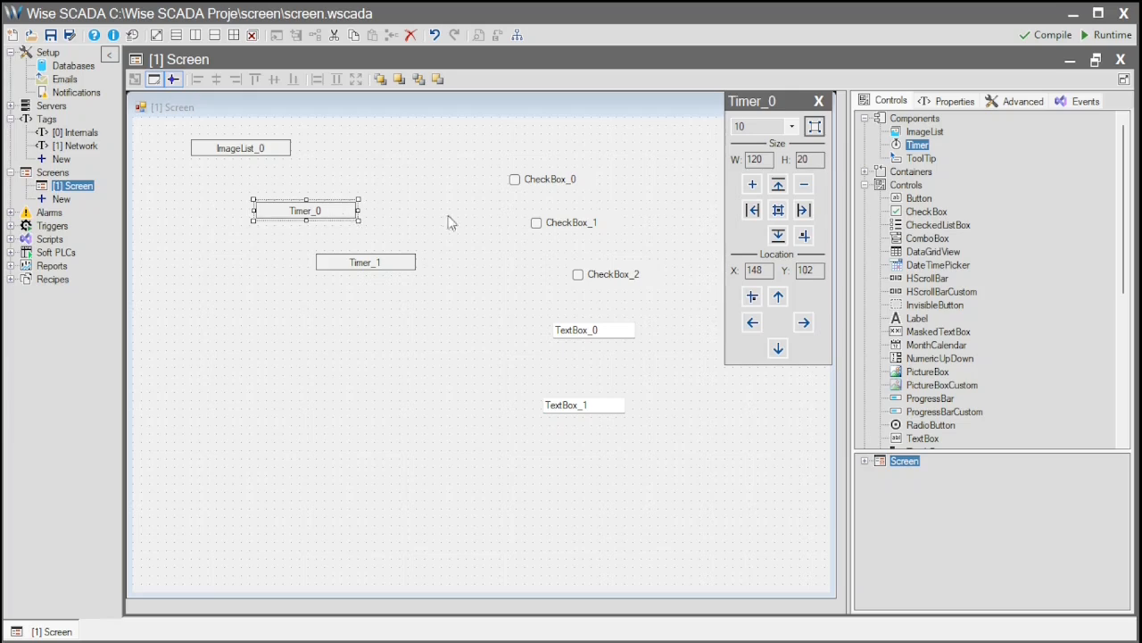
pyautogui.click(955, 101)
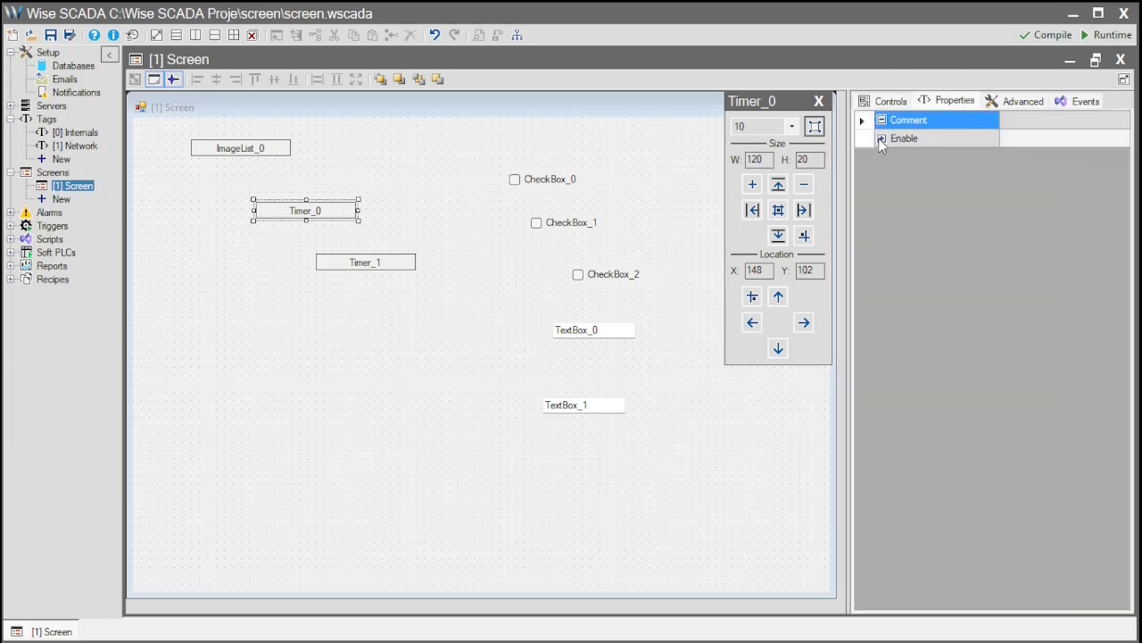
pyautogui.click(882, 138)
pyautogui.doubleClick(912, 156)
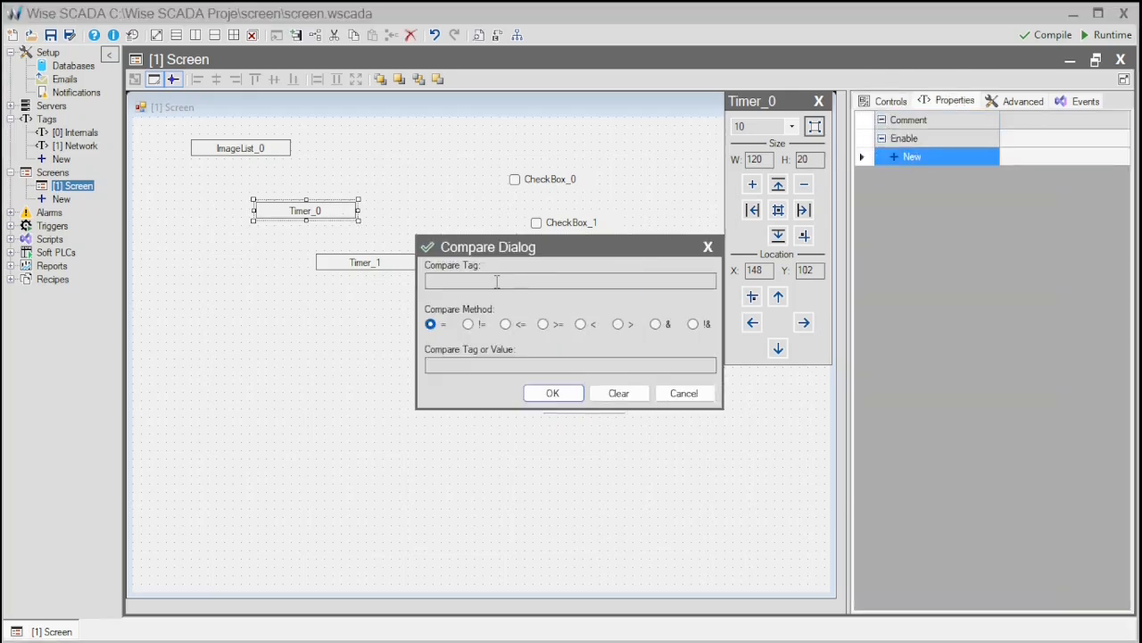
pyautogui.click(497, 281)
pyautogui.click(527, 445)
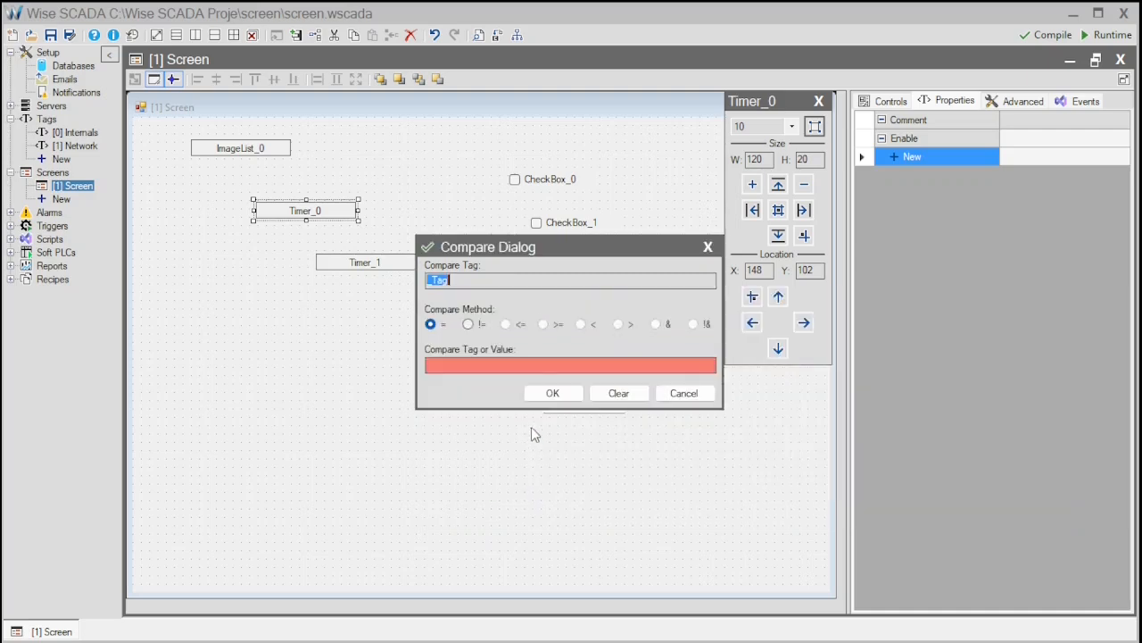
pyautogui.click(517, 365)
pyautogui.write('"true"')
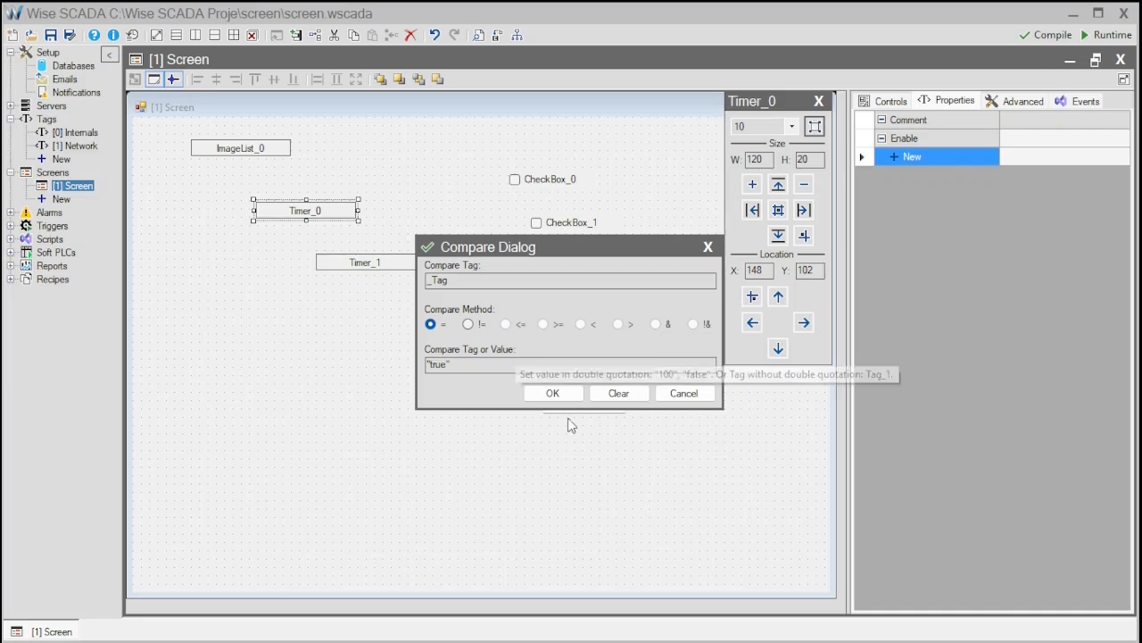
pyautogui.click(552, 392)
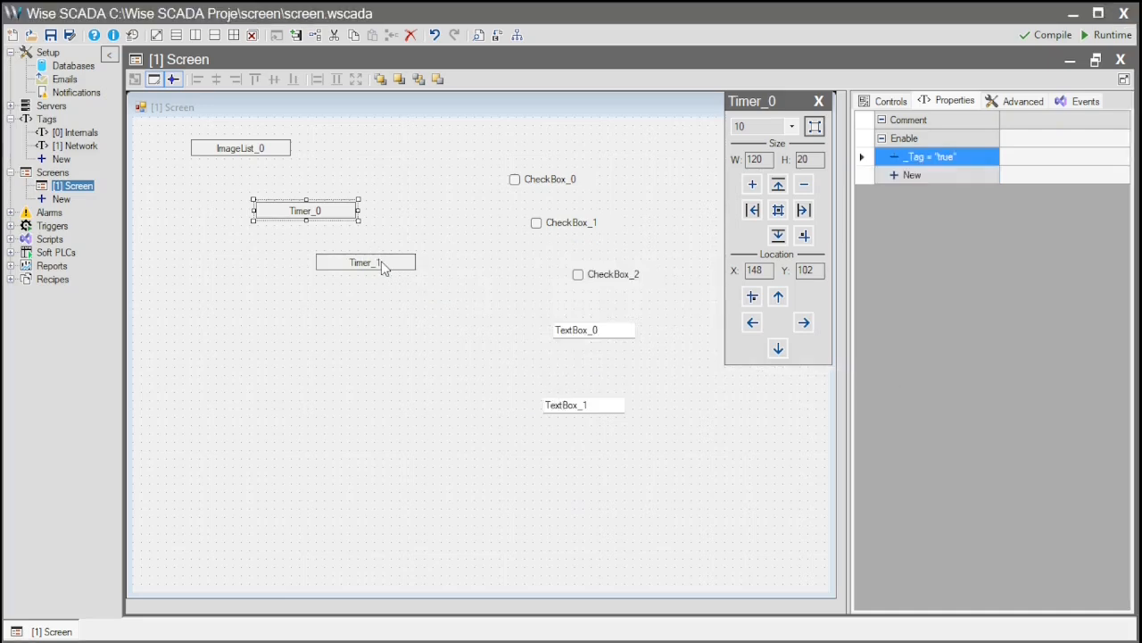
# - Add an enable condition to Timer_1 that compares the tag _Tag_1 as equal to "true"
pyautogui.click(381, 260)
pyautogui.doubleClick(922, 143)
pyautogui.click(935, 157)
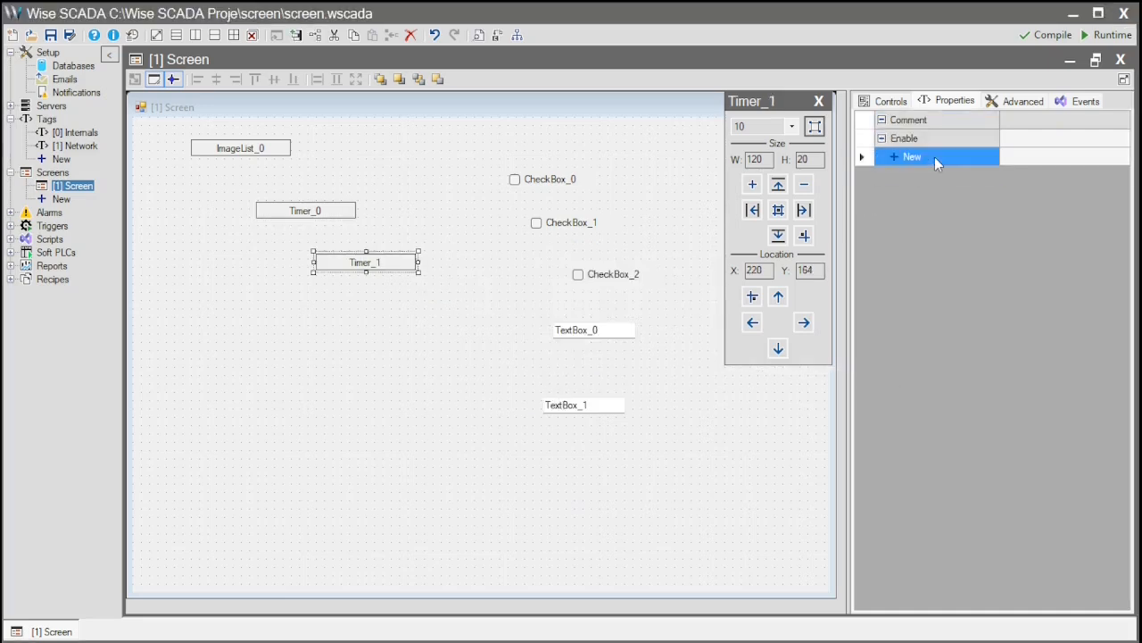
pyautogui.click(589, 281)
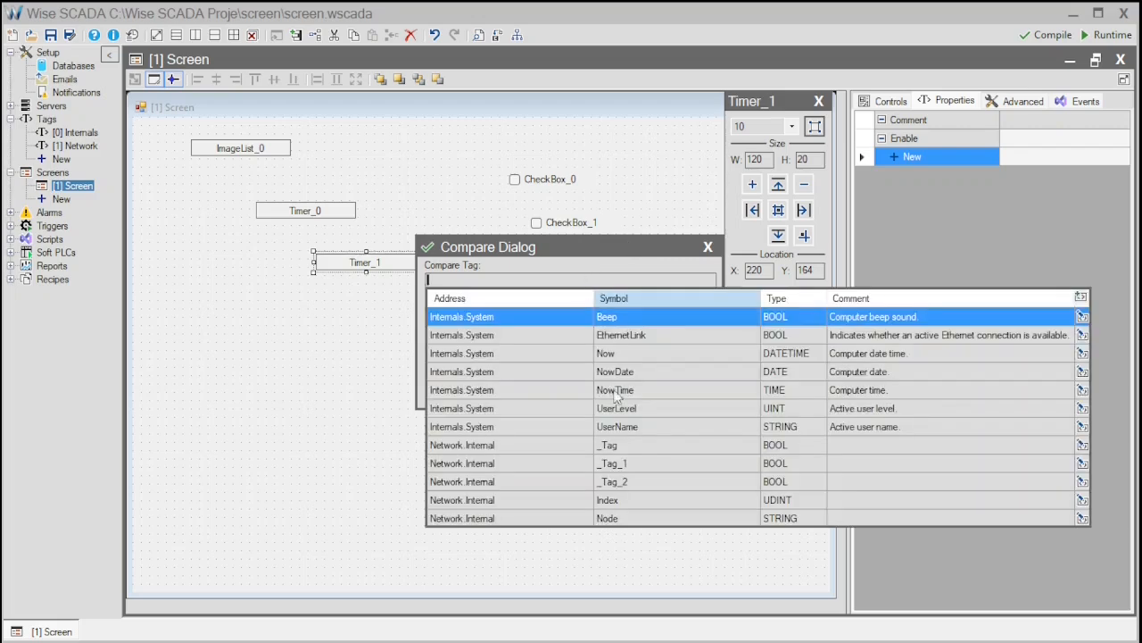
pyautogui.doubleClick(607, 468)
pyautogui.click(505, 368)
pyautogui.write('"')
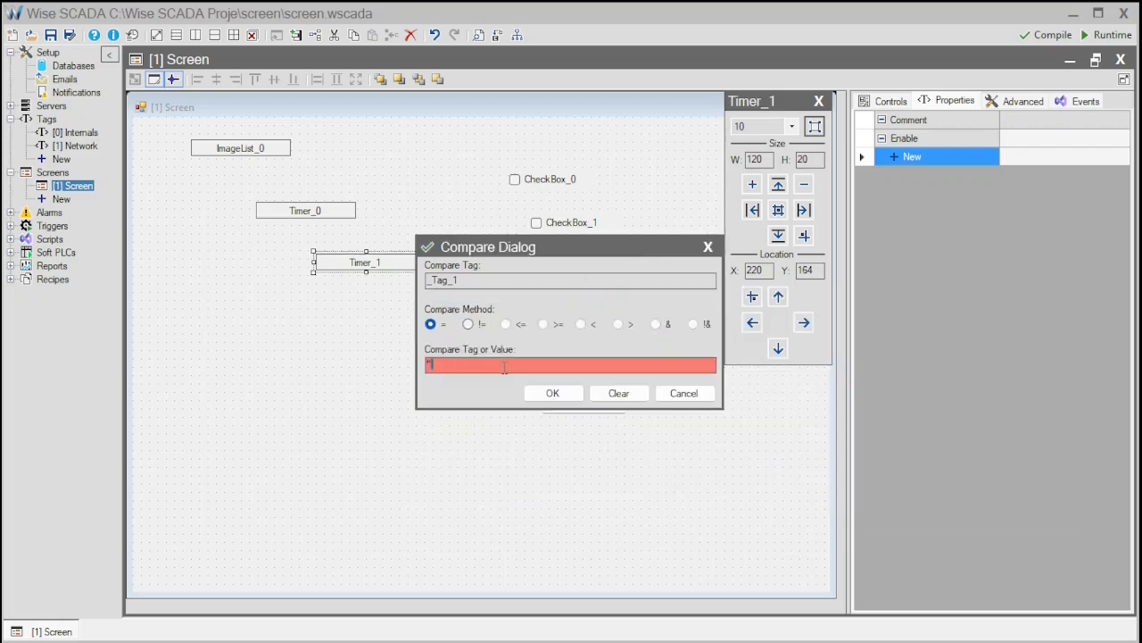
pyautogui.write('true"')
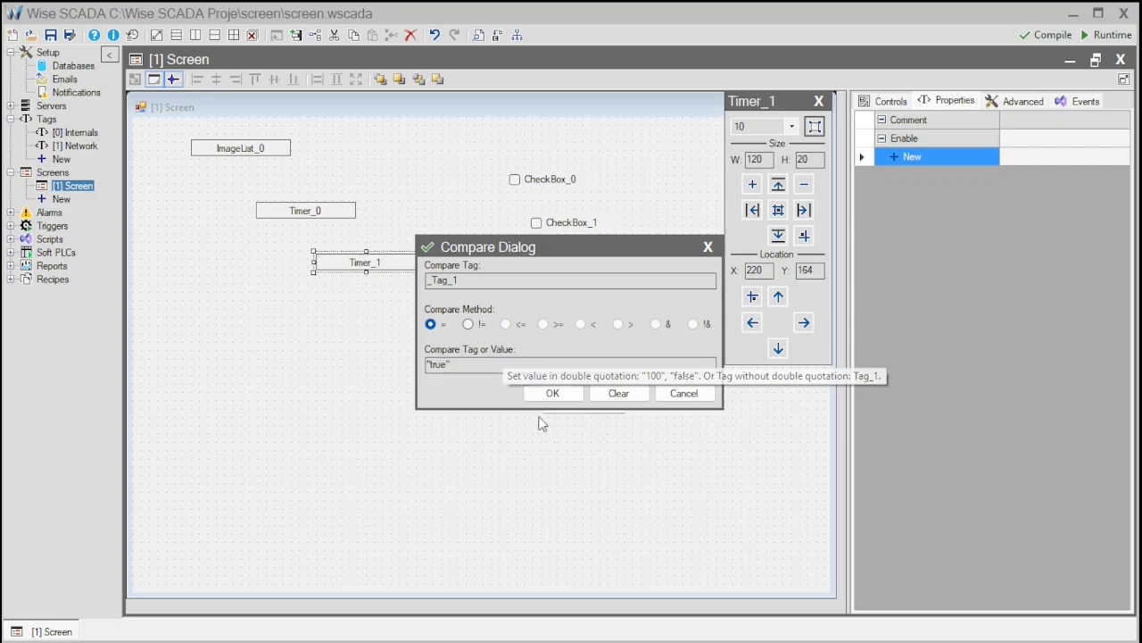
pyautogui.click(548, 394)
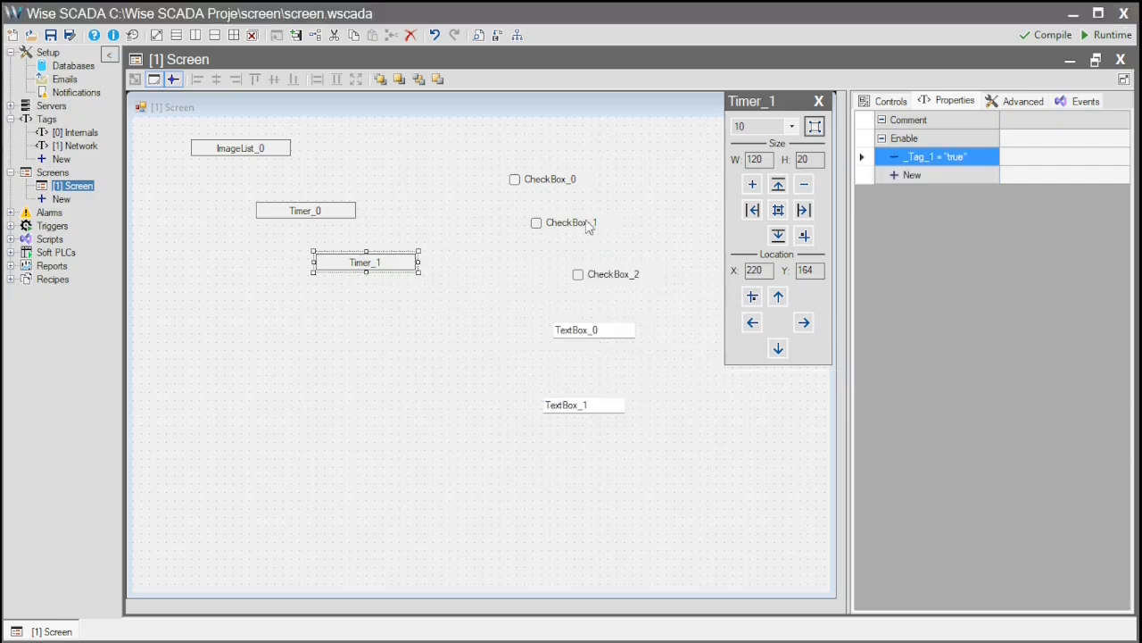
# - Move CheckBox_0 and CheckBox_1 to the area below the two timers
pyautogui.moveTo(467, 160); pyautogui.dragTo(343, 359)
pyautogui.click(457, 327)
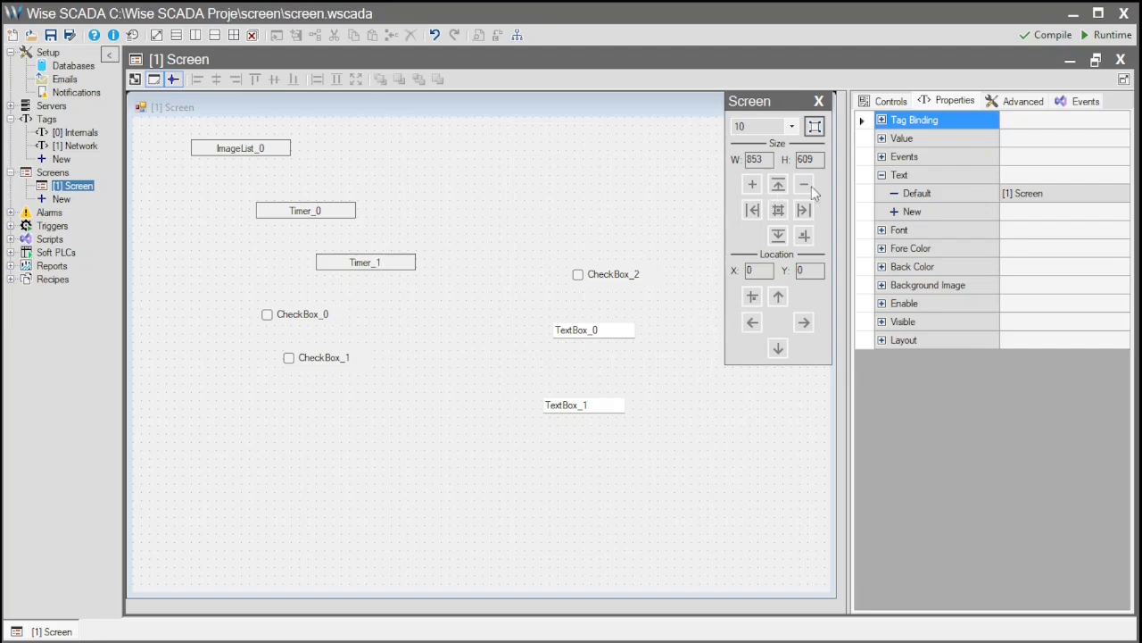
# - Create a C# script with a handler for Timer_0's Tick event
pyautogui.click(1086, 102)
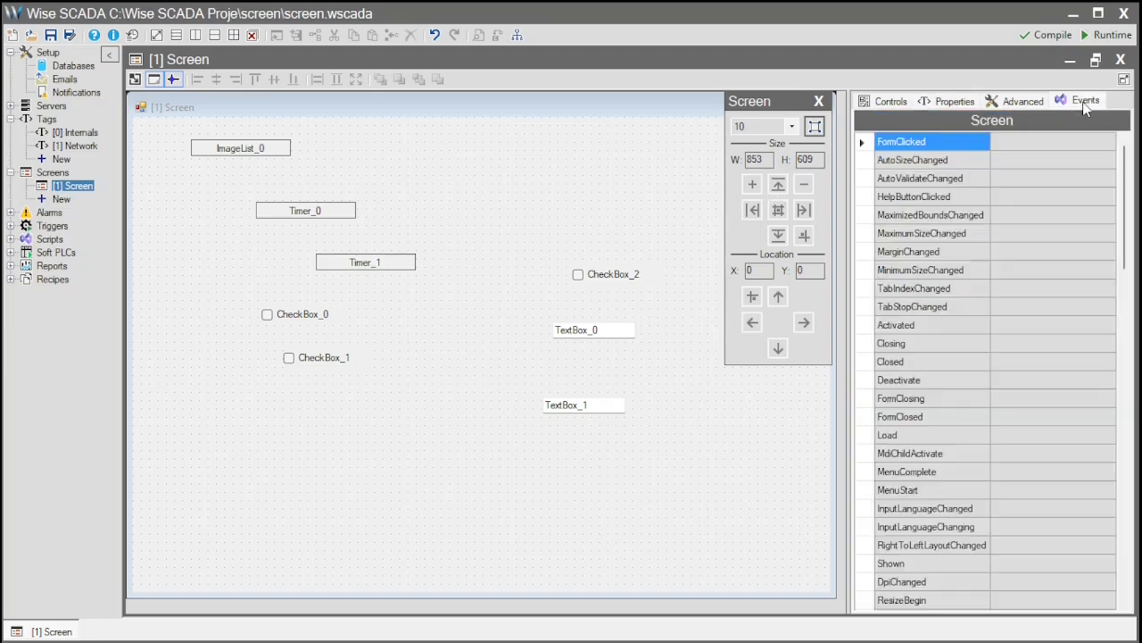
pyautogui.click(309, 216)
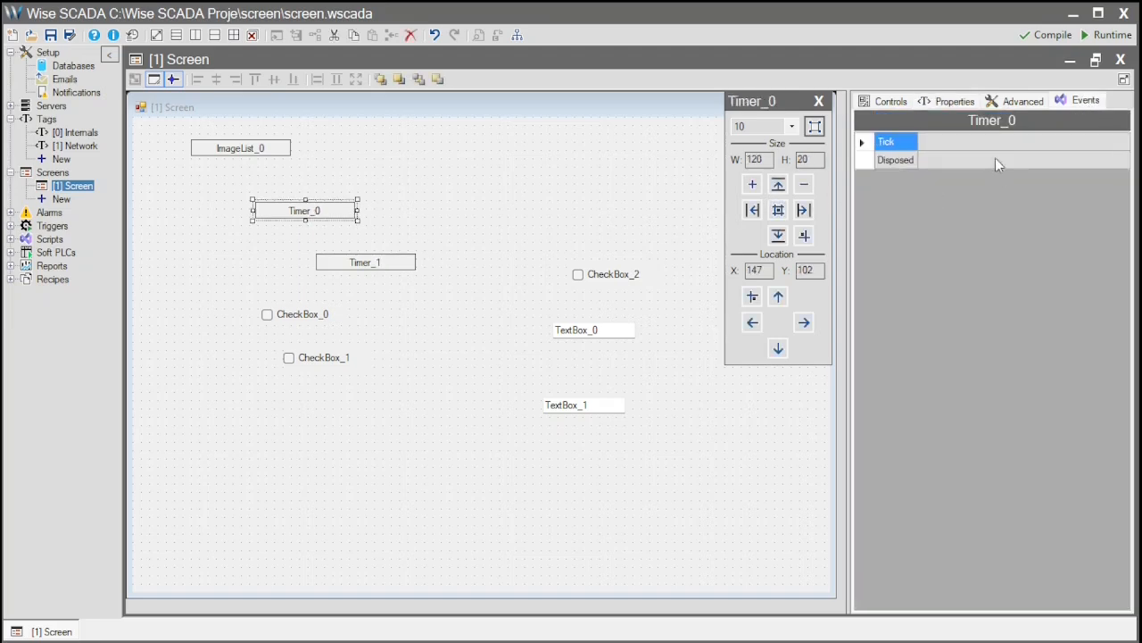
pyautogui.click(972, 144)
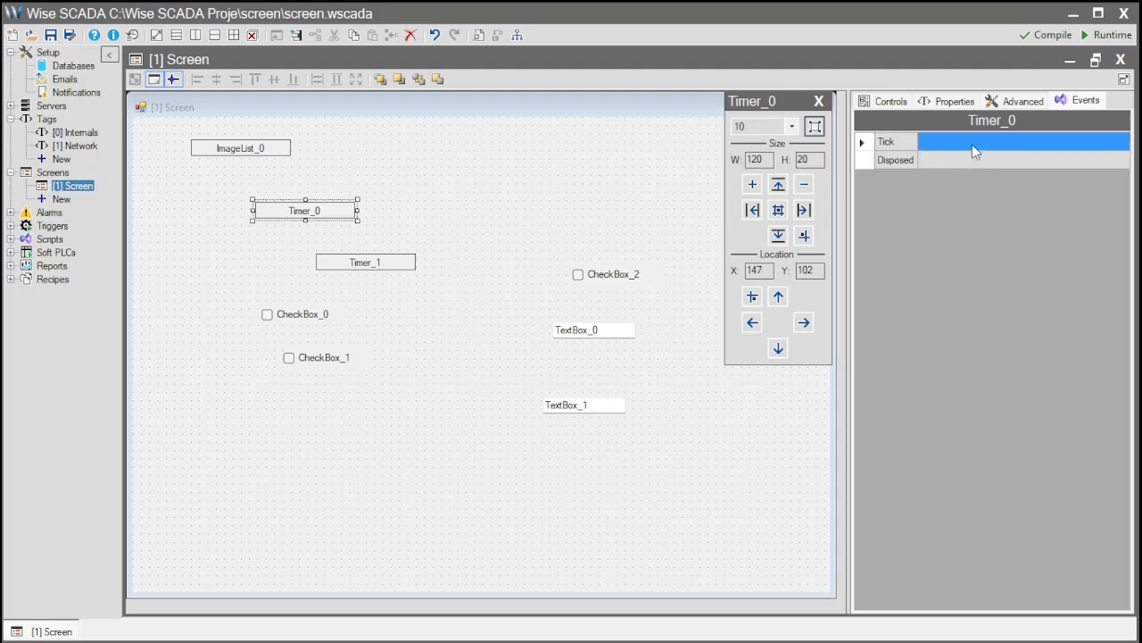
pyautogui.click(972, 144)
pyautogui.click(1031, 189)
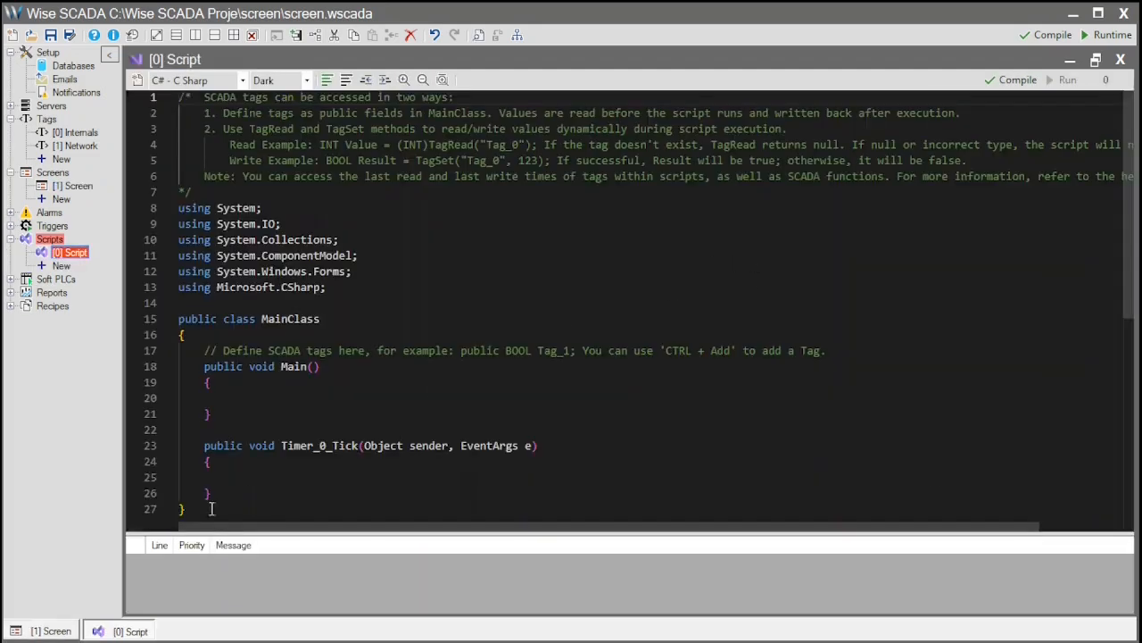
# - Add a handler for Timer_1's Tick event to the C# script
pyautogui.click(58, 632)
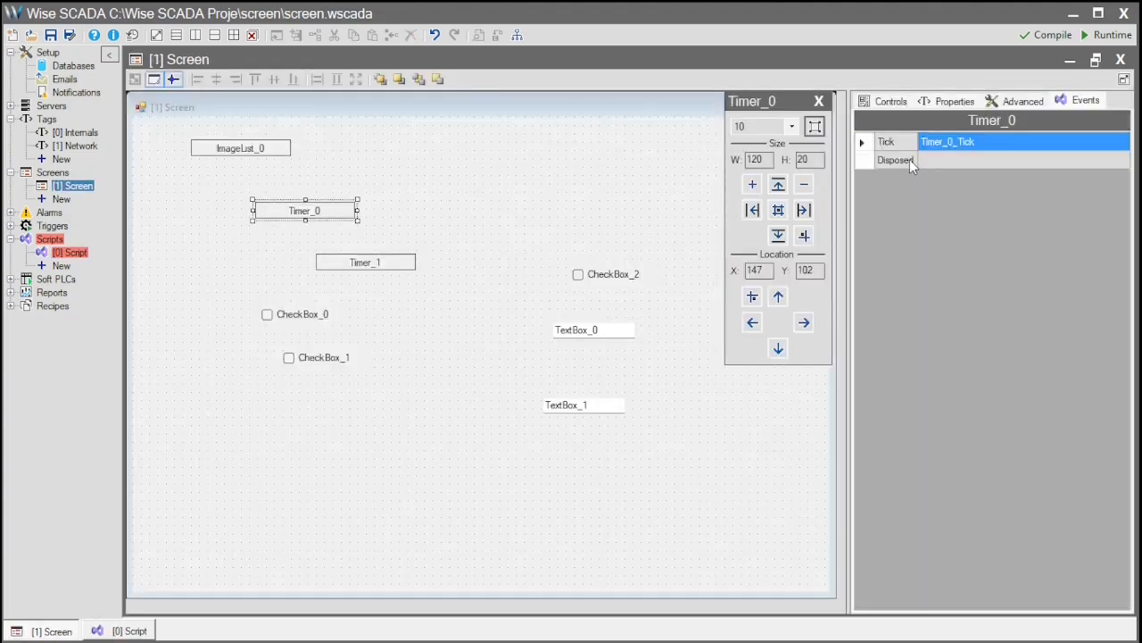
pyautogui.click(384, 261)
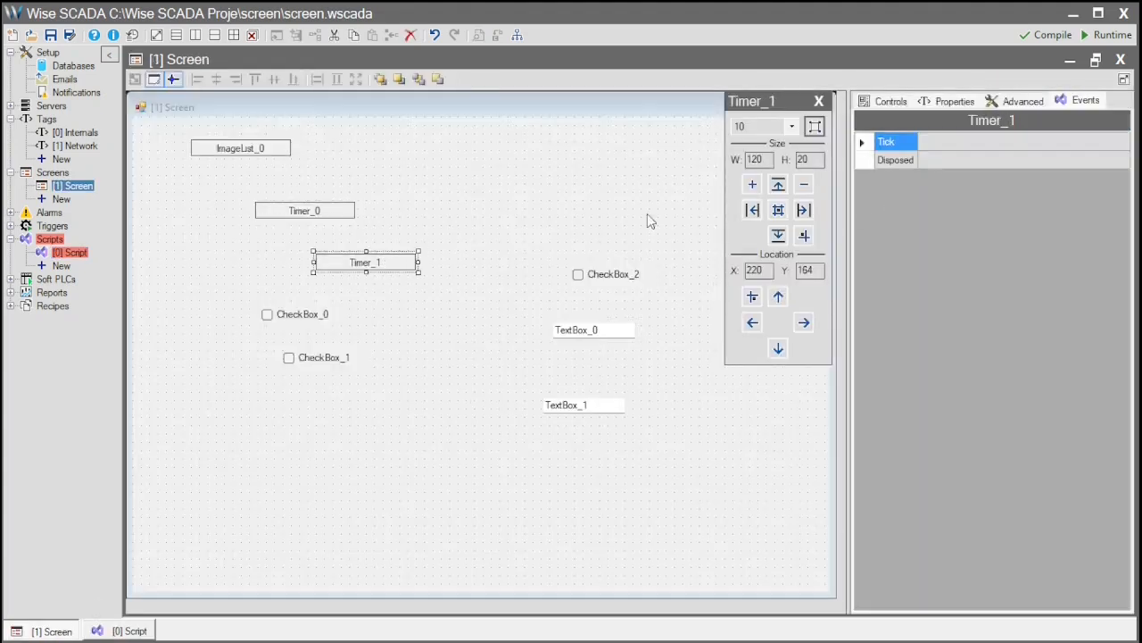
pyautogui.doubleClick(970, 141)
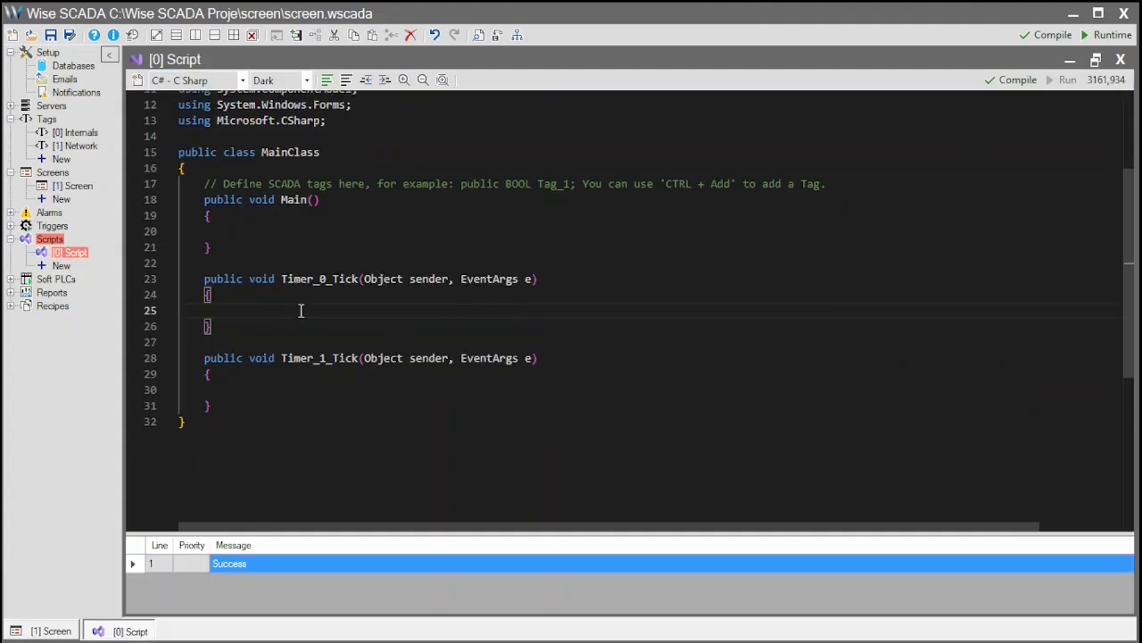
# - Fill both Tick handlers with code that reads the UDINT tag "Index", increments it with Index ++ and writes it back with TagSet
pyautogui.write('UDINT Index = (UDINT)TagRead("Index"); Index ++; TagSet("Index", Index);')
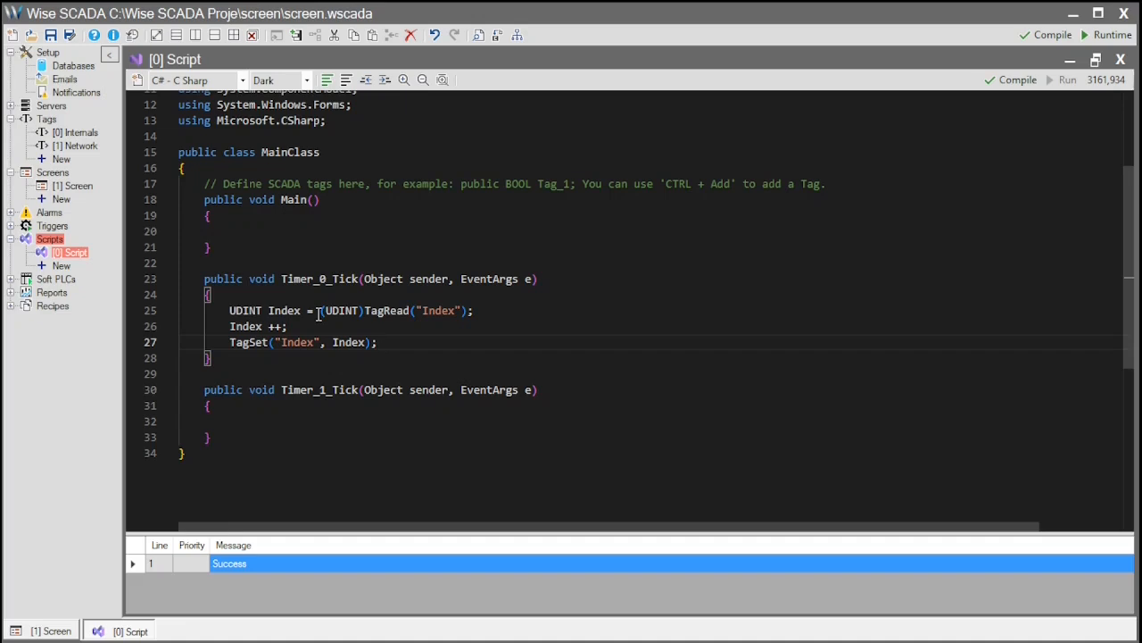
pyautogui.click(241, 422)
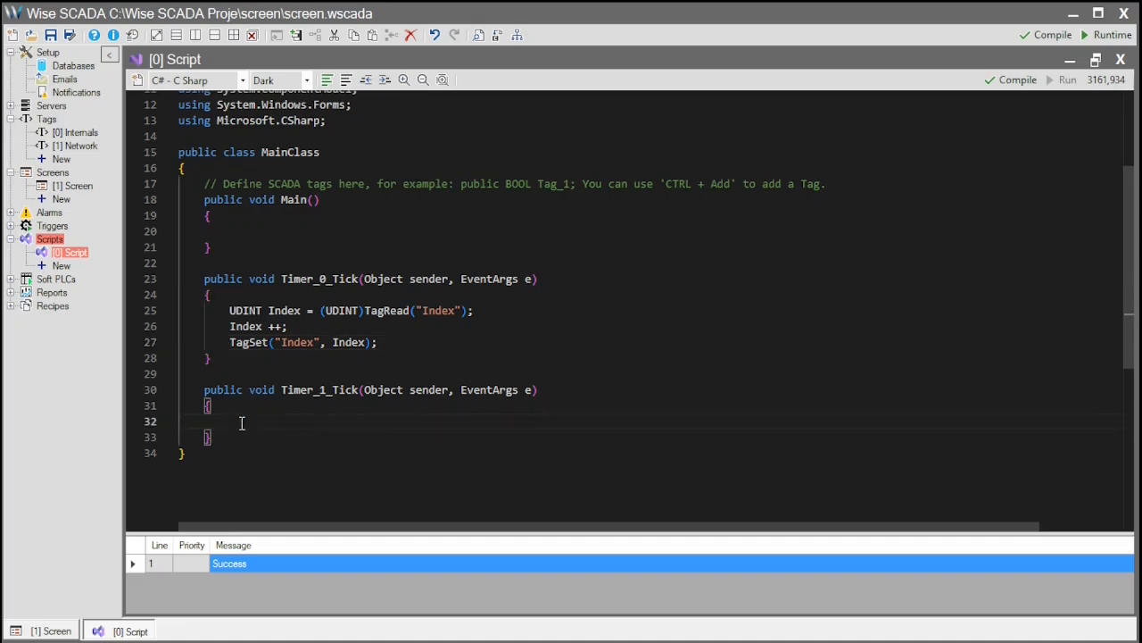
pyautogui.write('UDINT Index = (UDINT)TagRead("Index"); Index ++; TagSet("Index", Index);')
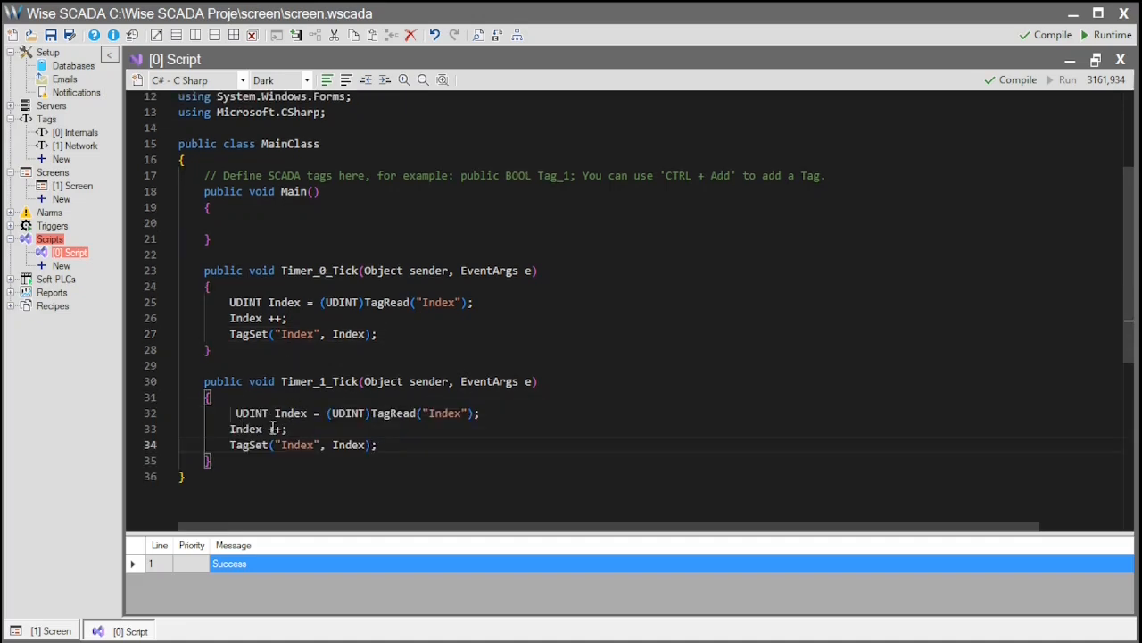
# - Change the increment line in Timer_1_Tick to Index += 100, compile the script and close it
pyautogui.click(279, 430)
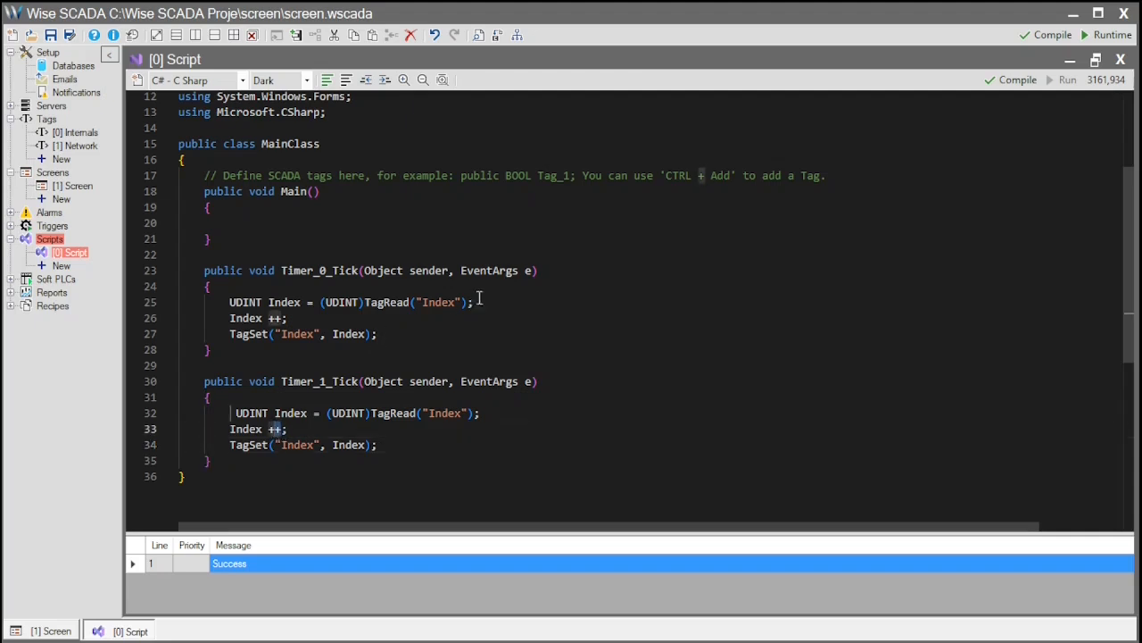
pyautogui.moveTo(477, 302); pyautogui.dragTo(231, 318)
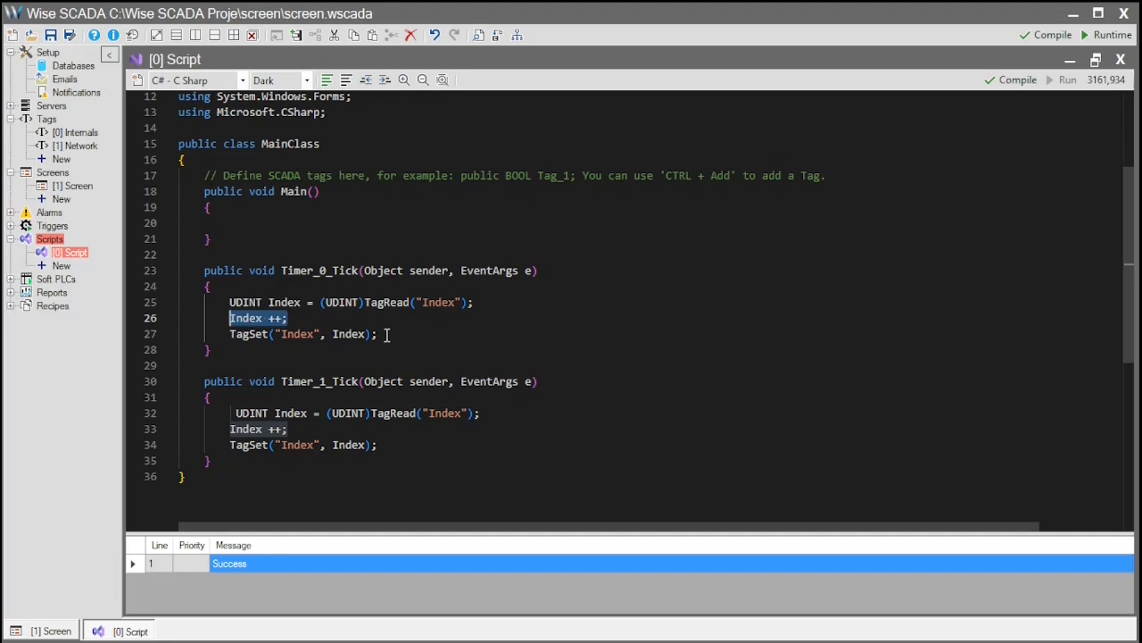
pyautogui.moveTo(383, 334); pyautogui.dragTo(230, 334)
pyautogui.click(279, 429)
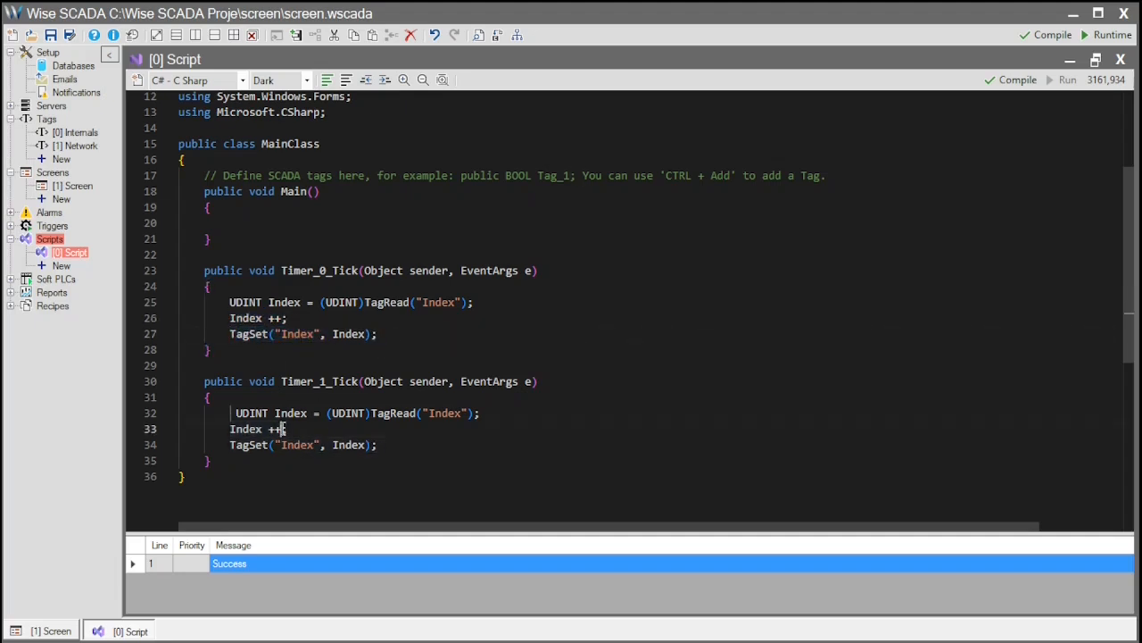
pyautogui.write('= 100')
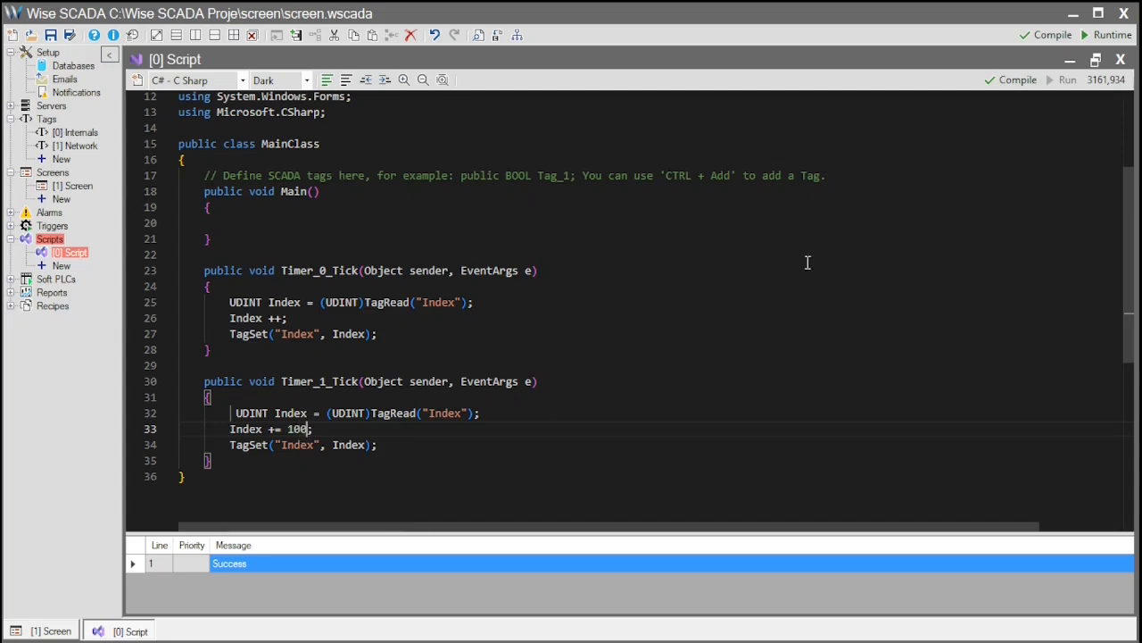
pyautogui.click(1004, 82)
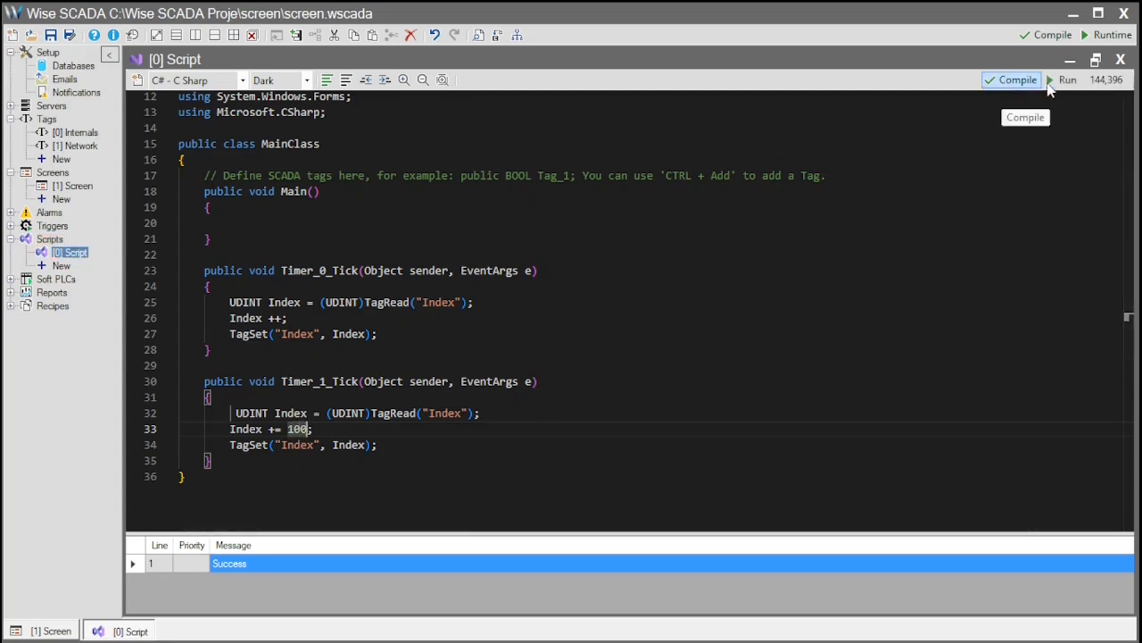
pyautogui.click(1121, 59)
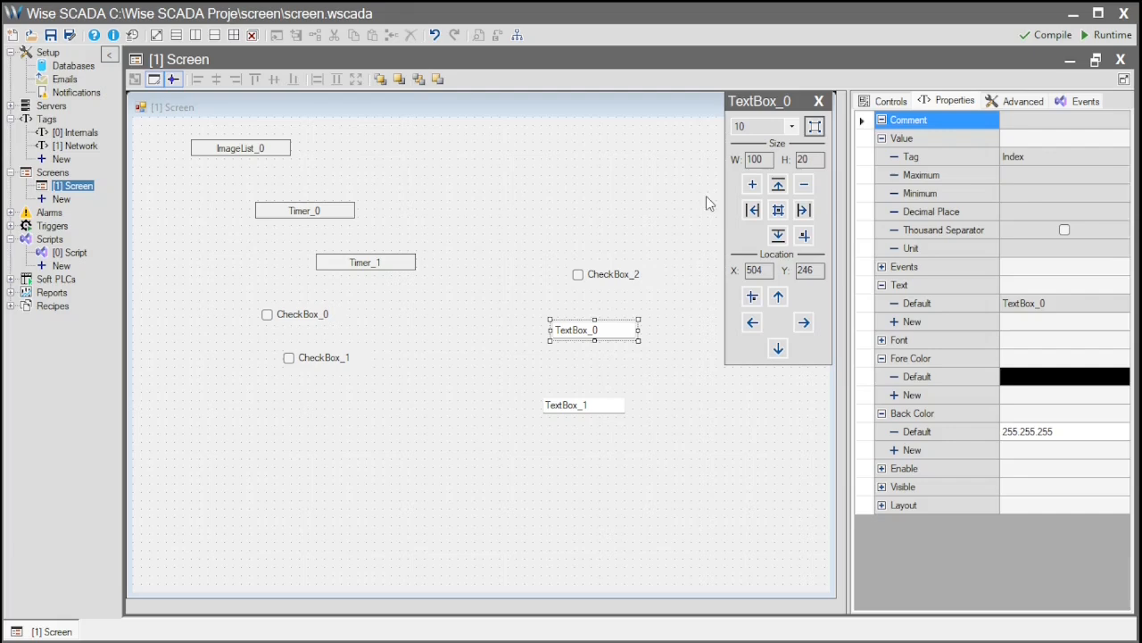
# - Check Timer_0's interval and set Timer_1's interval to 1000 milliseconds
pyautogui.click(318, 212)
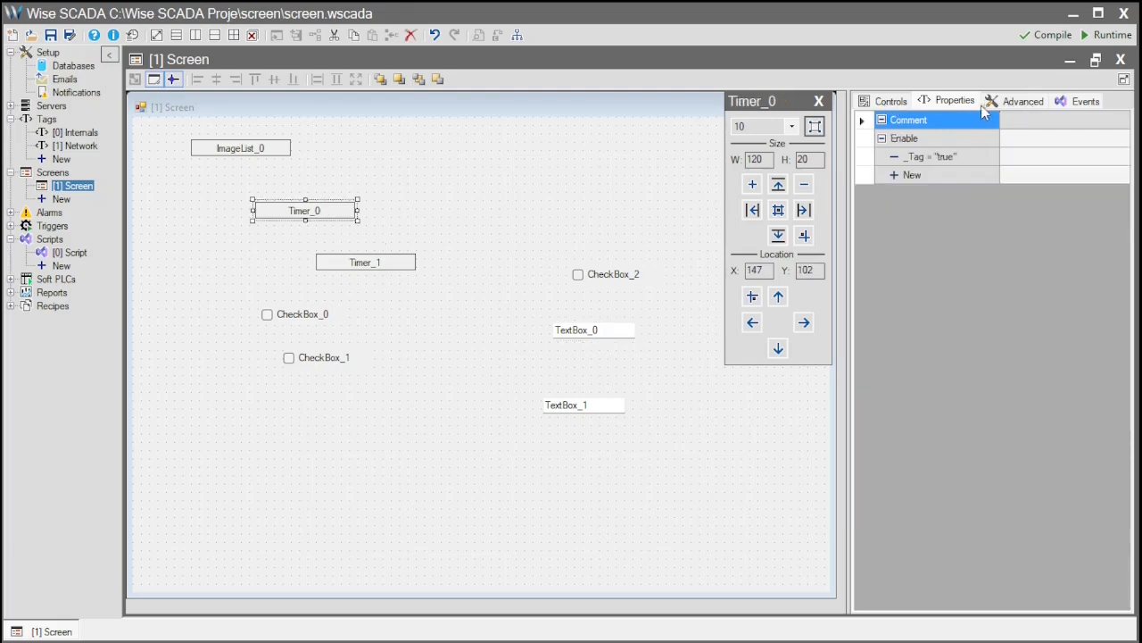
pyautogui.click(1019, 103)
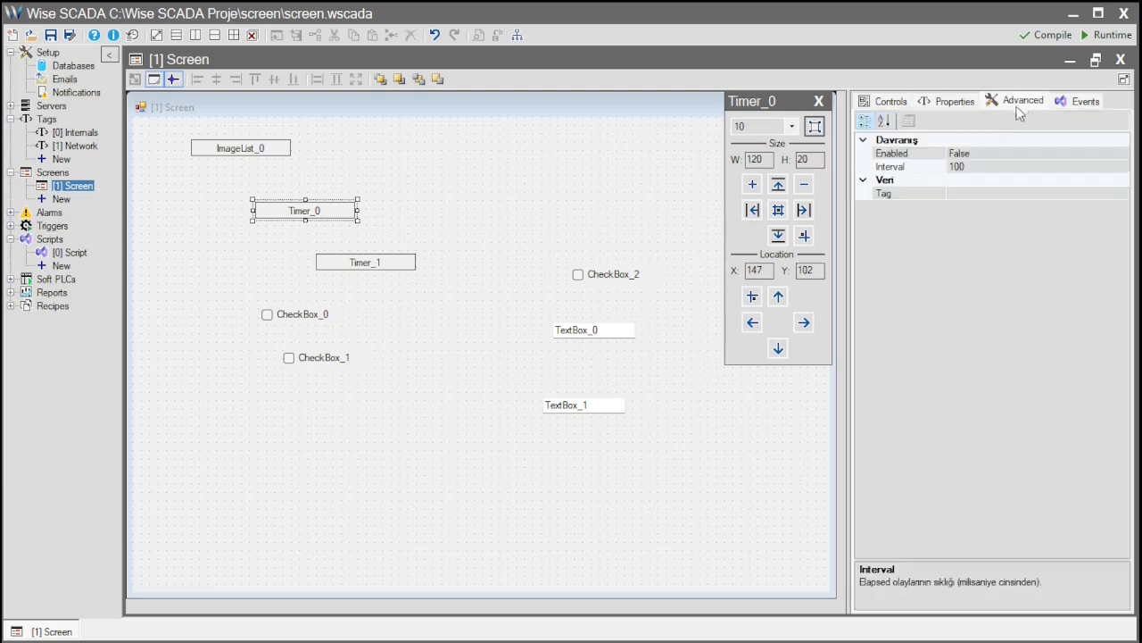
pyautogui.click(984, 166)
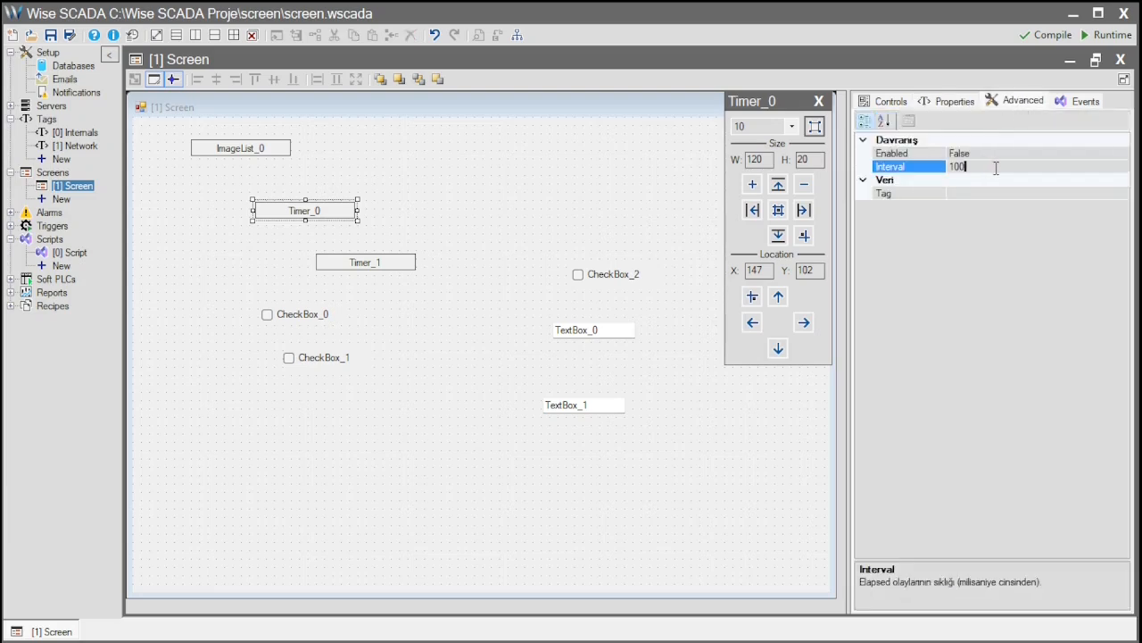
pyautogui.click(402, 271)
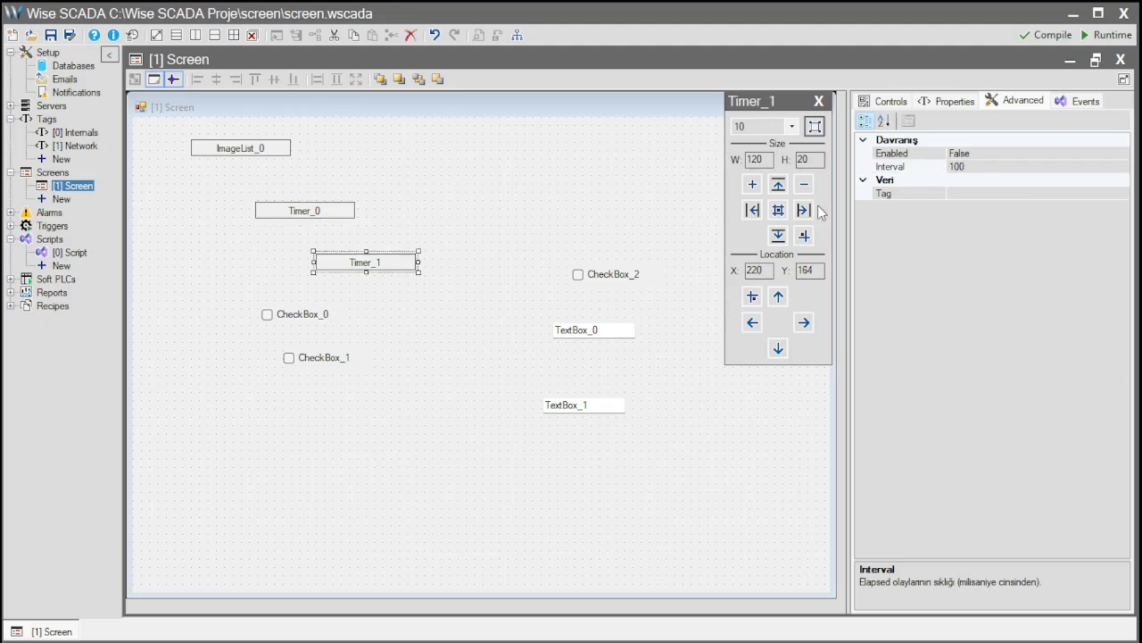
pyautogui.click(990, 167)
pyautogui.click(989, 166)
pyautogui.write('2')
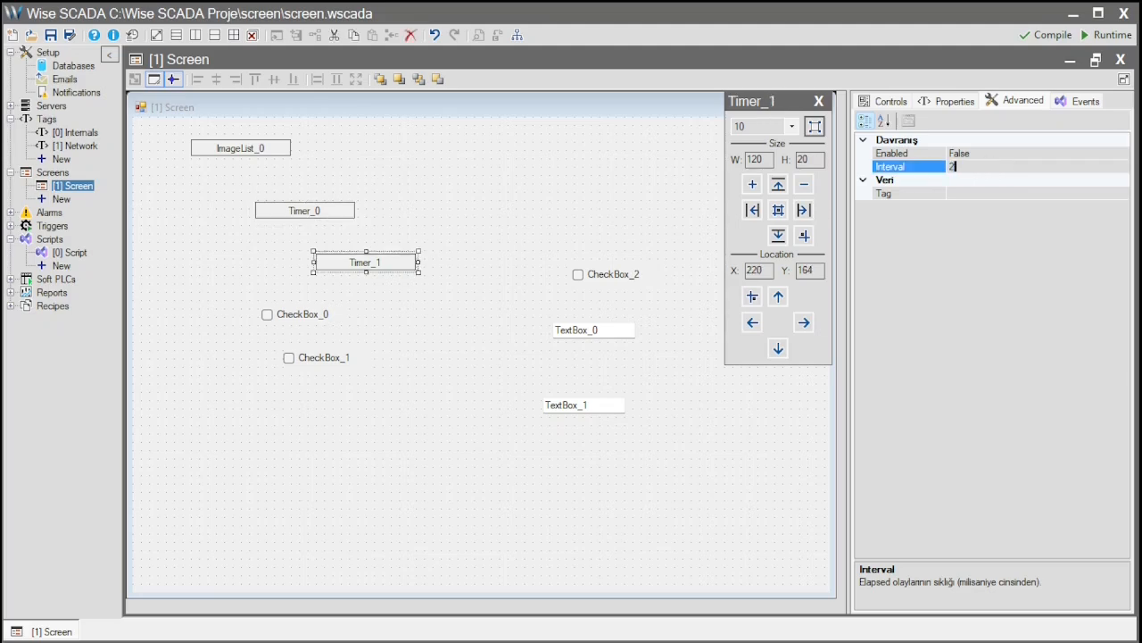
pyautogui.write('500')
pyautogui.press('BackSpace')
pyautogui.press('BackSpace')
pyautogui.write('1000')
pyautogui.press('Return')
# - Save and run the project, test both timers by toggling CheckBox_0 and CheckBox_1, and close the runtime screen
pyautogui.click(1109, 35)
pyautogui.click(837, 494)
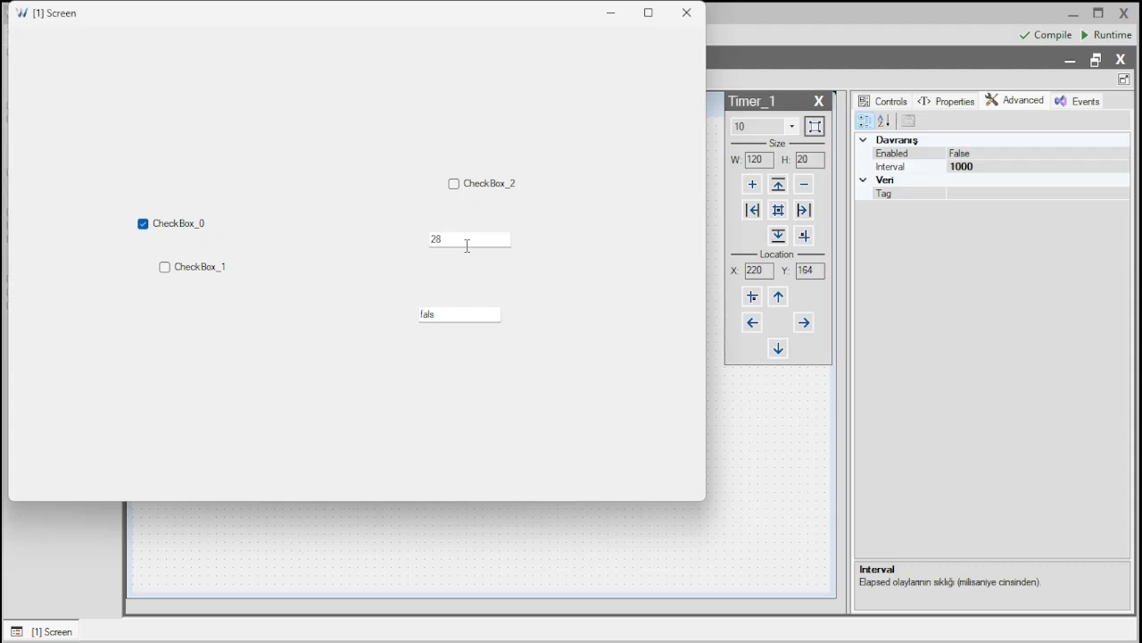
pyautogui.click(183, 225)
pyautogui.click(196, 267)
pyautogui.click(684, 13)
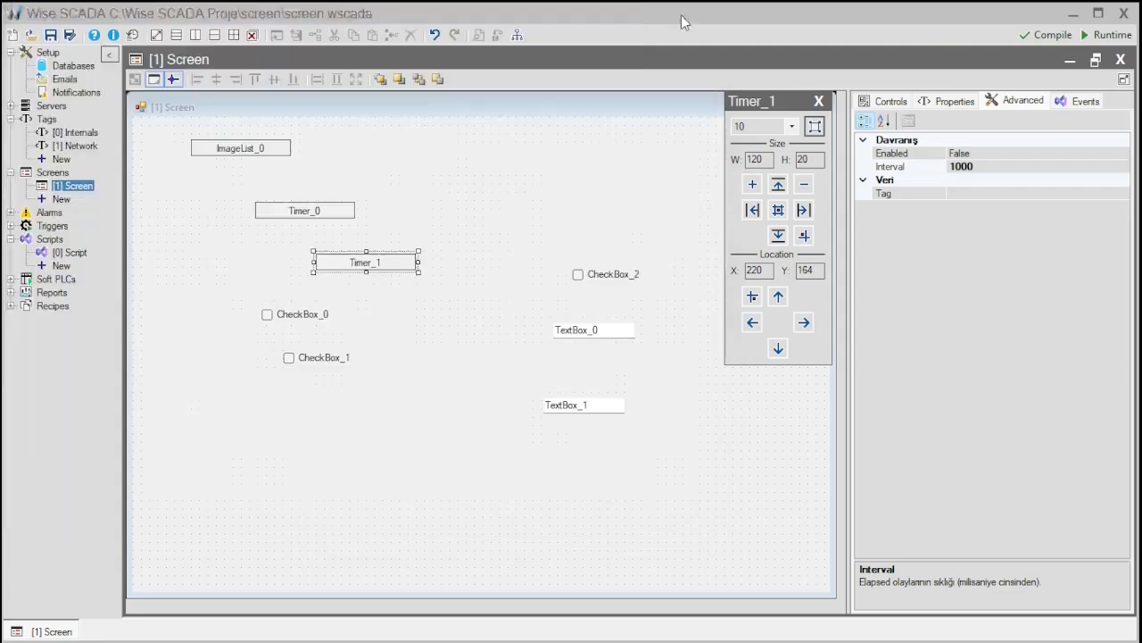
# - Add a ToolTip component to the screen, to the right of ImageList_0
pyautogui.click(888, 101)
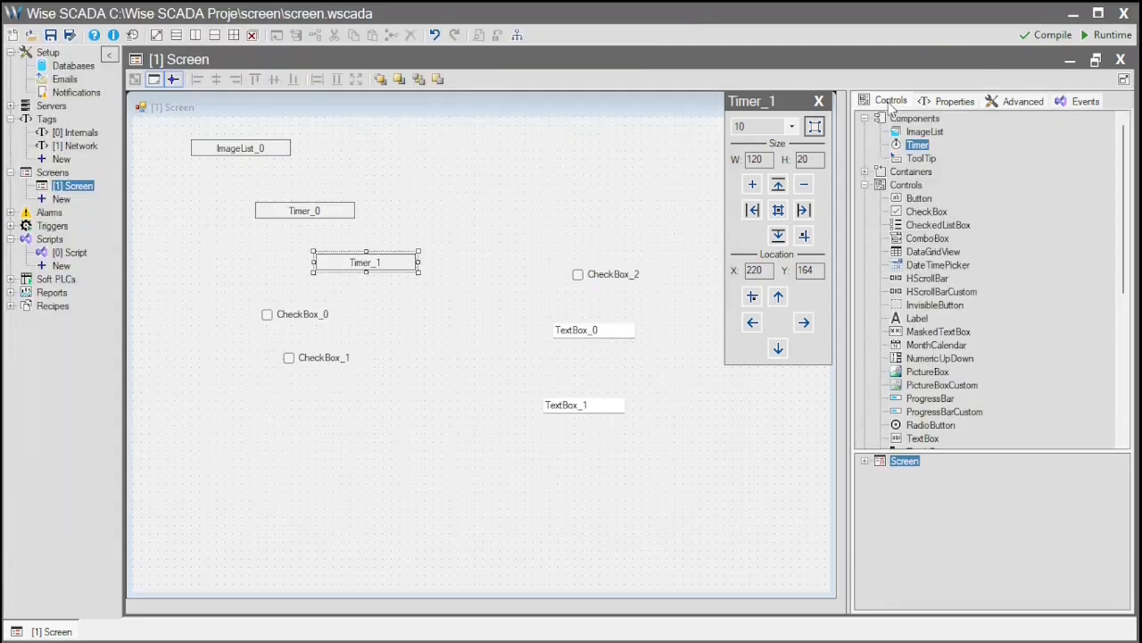
pyautogui.click(921, 160)
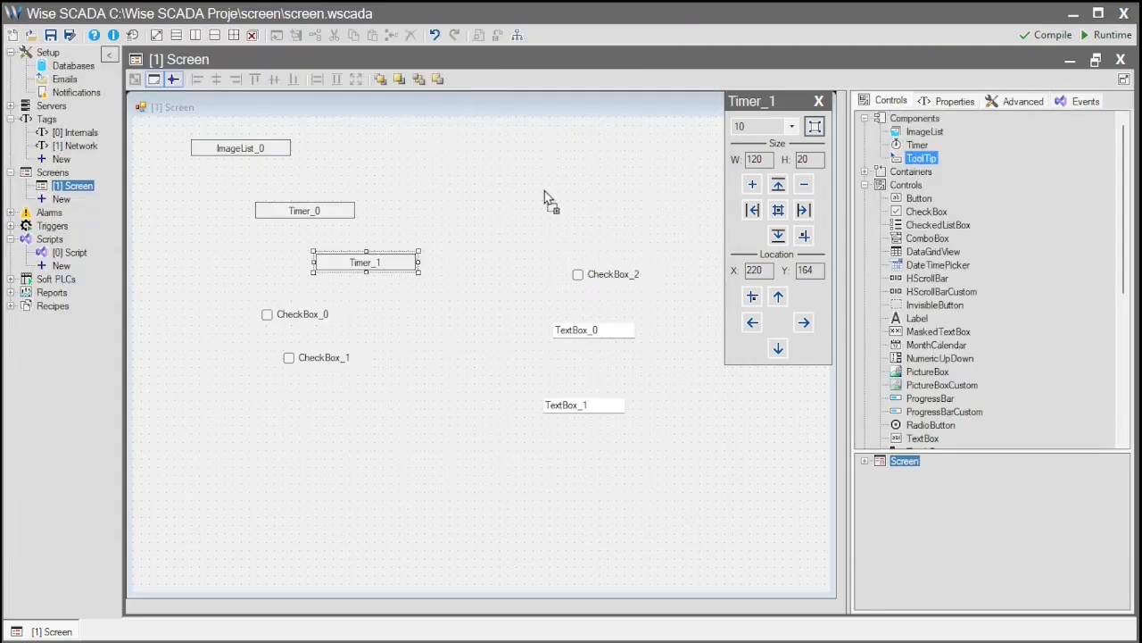
pyautogui.click(420, 150)
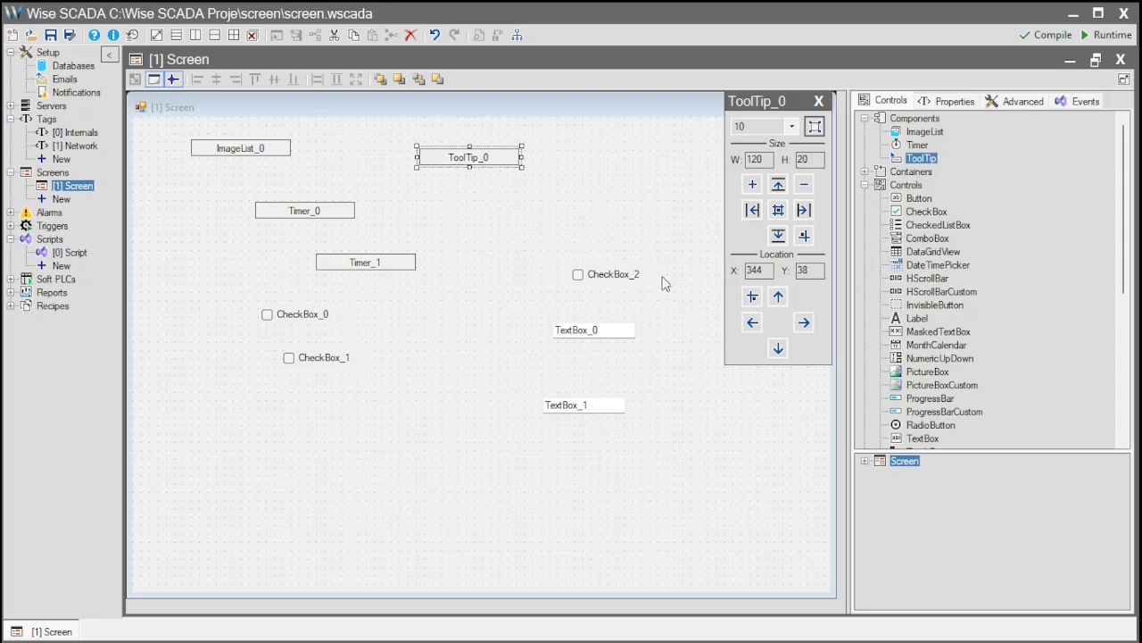
pyautogui.click(619, 277)
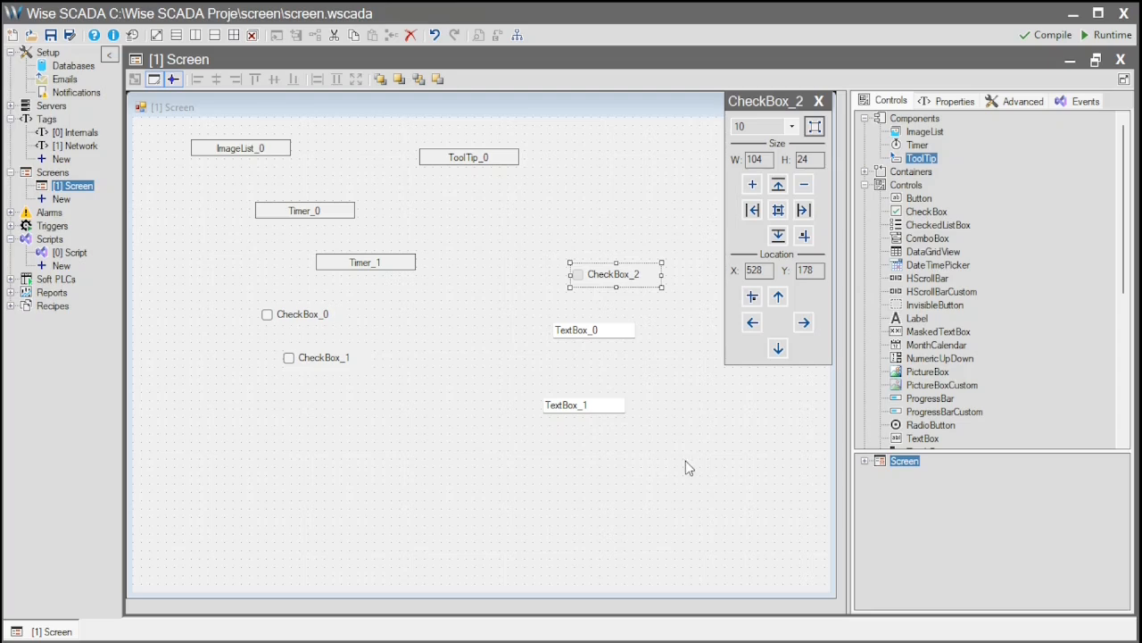
pyautogui.click(1023, 102)
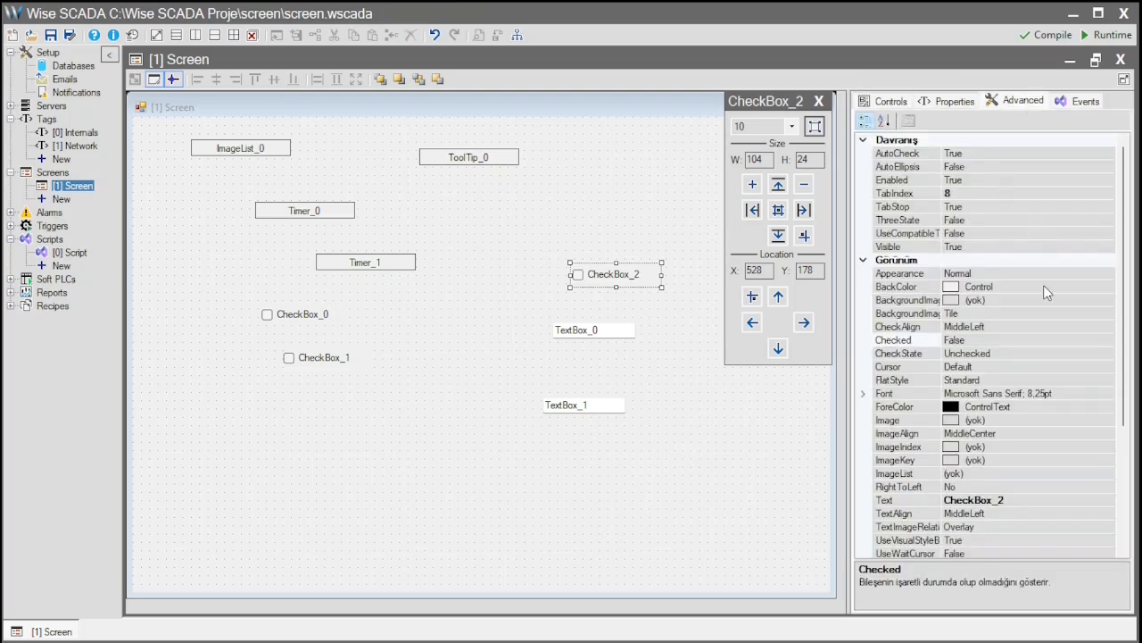
pyautogui.scroll(-4, 1044, 284)
pyautogui.click(978, 407)
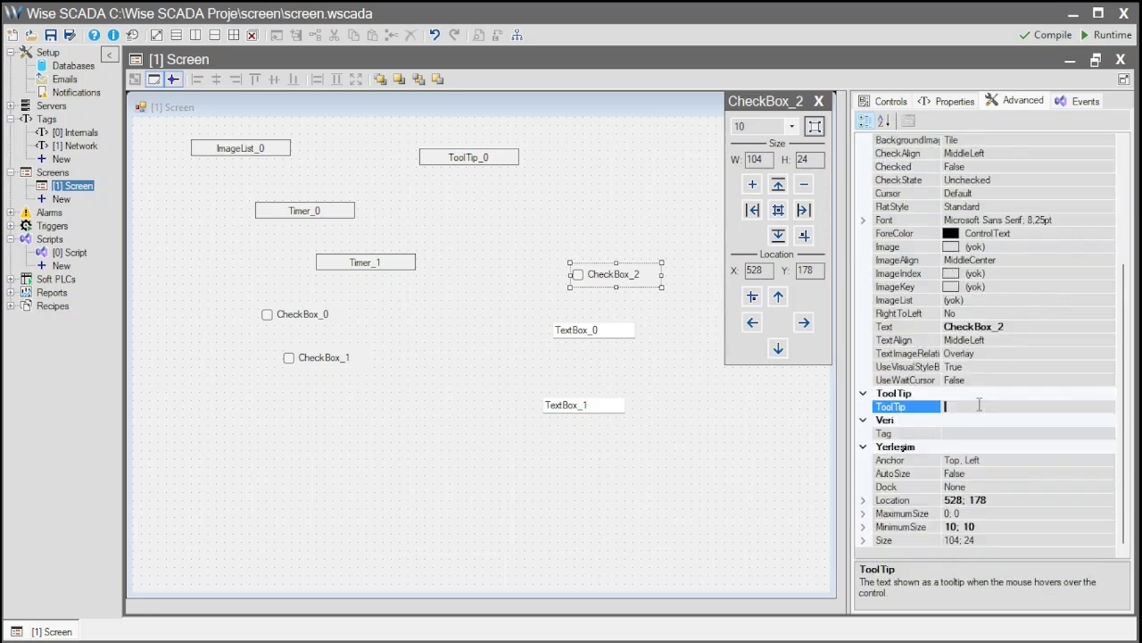
pyautogui.write('"W')
pyautogui.press('BackSpace')
pyautogui.press('BackSpace')
pyautogui.press('BackSpace')
pyautogui.press('BackSpace')
# - Set the ToolTip text of TextBox_0 to "SCADA Wise"
pyautogui.click(625, 327)
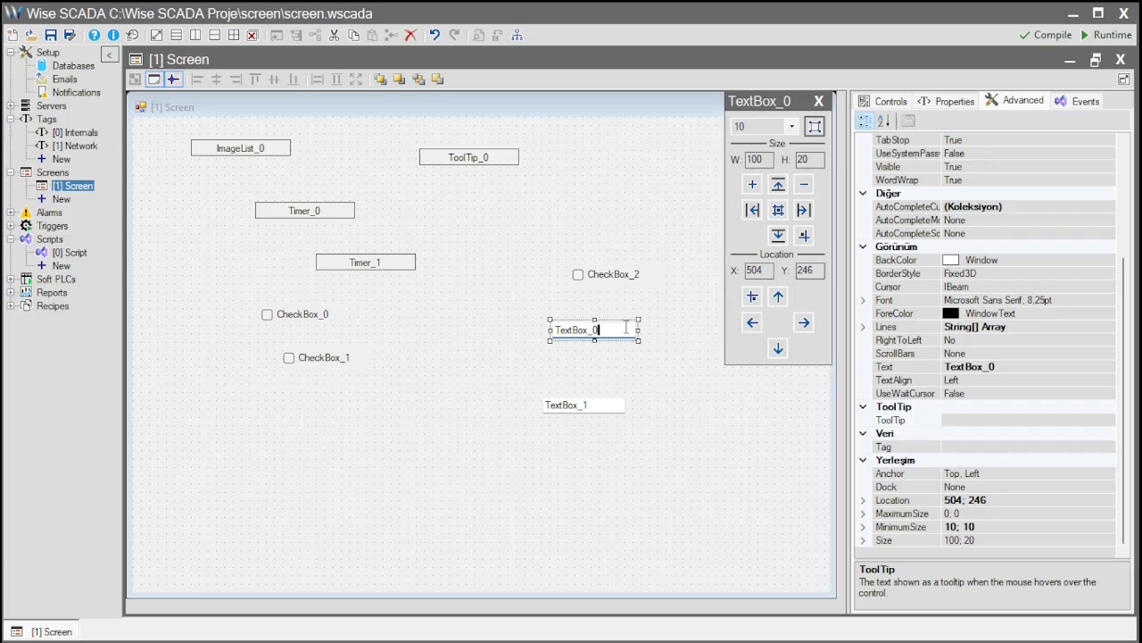
pyautogui.click(993, 421)
pyautogui.write('SCADA Wise')
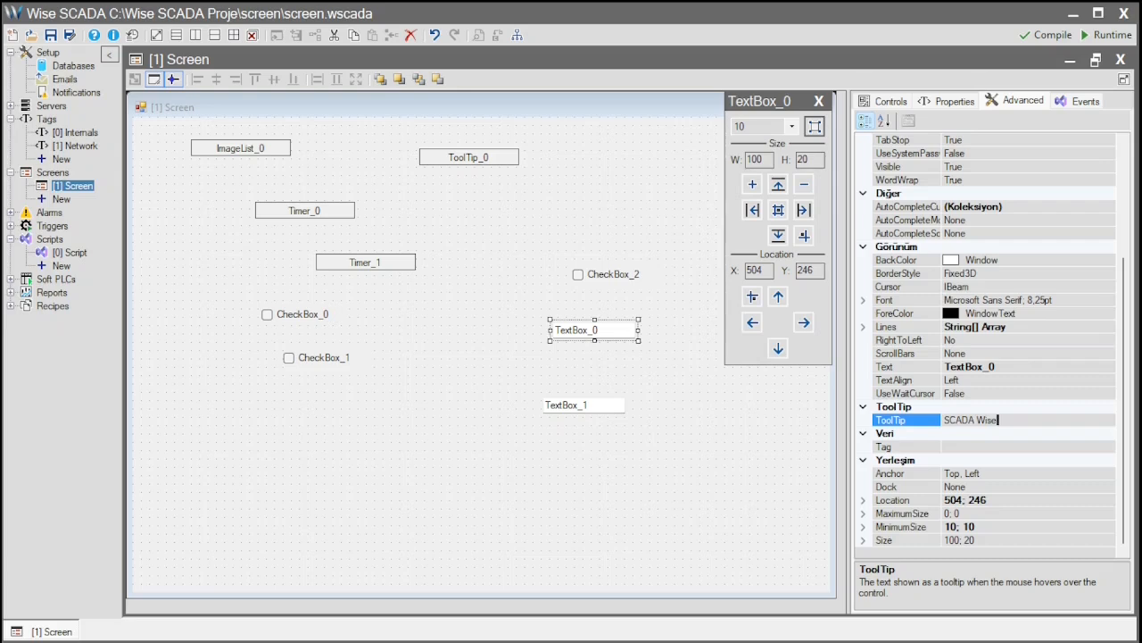
pyautogui.click(682, 260)
# - Save the project, run it to check TextBox_0's tooltip, and close the runtime screen
pyautogui.click(1107, 36)
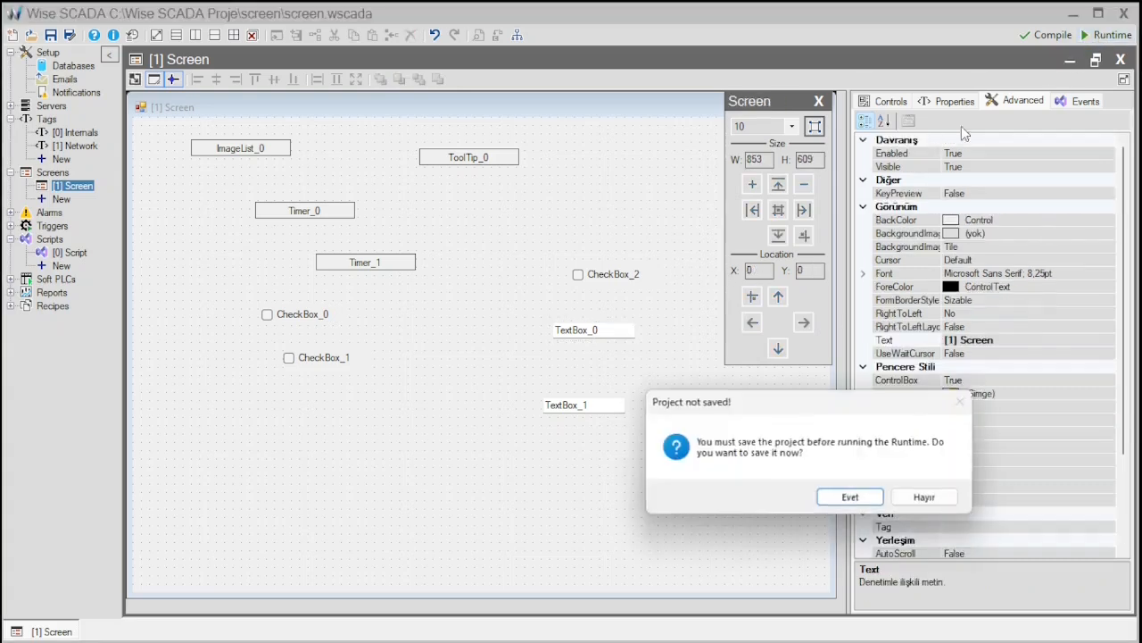
pyautogui.click(850, 497)
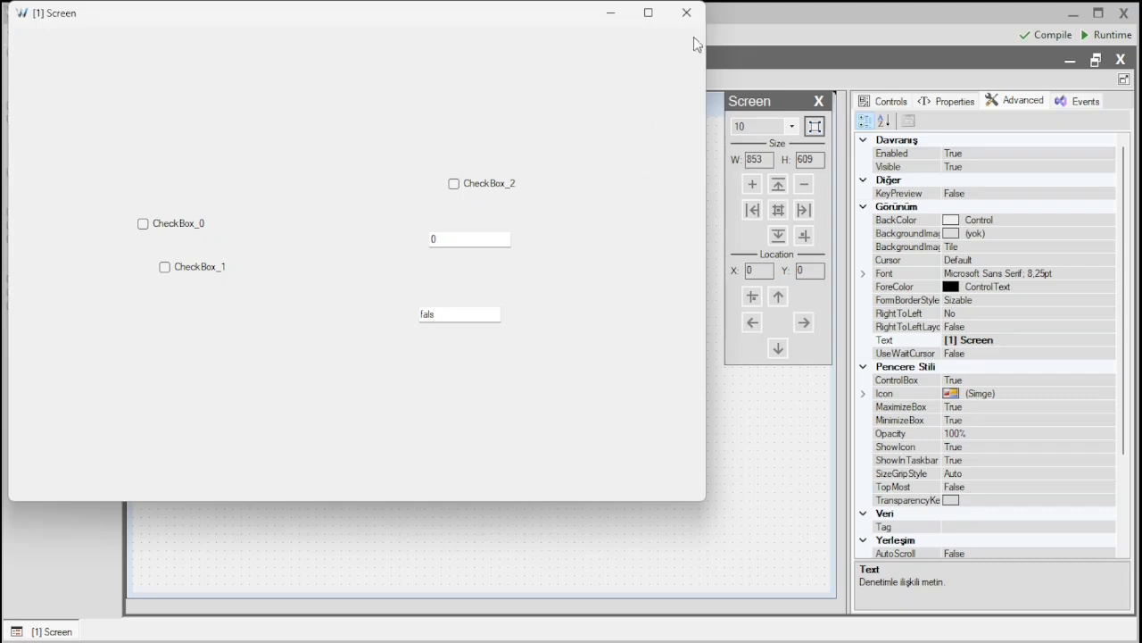
pyautogui.click(686, 13)
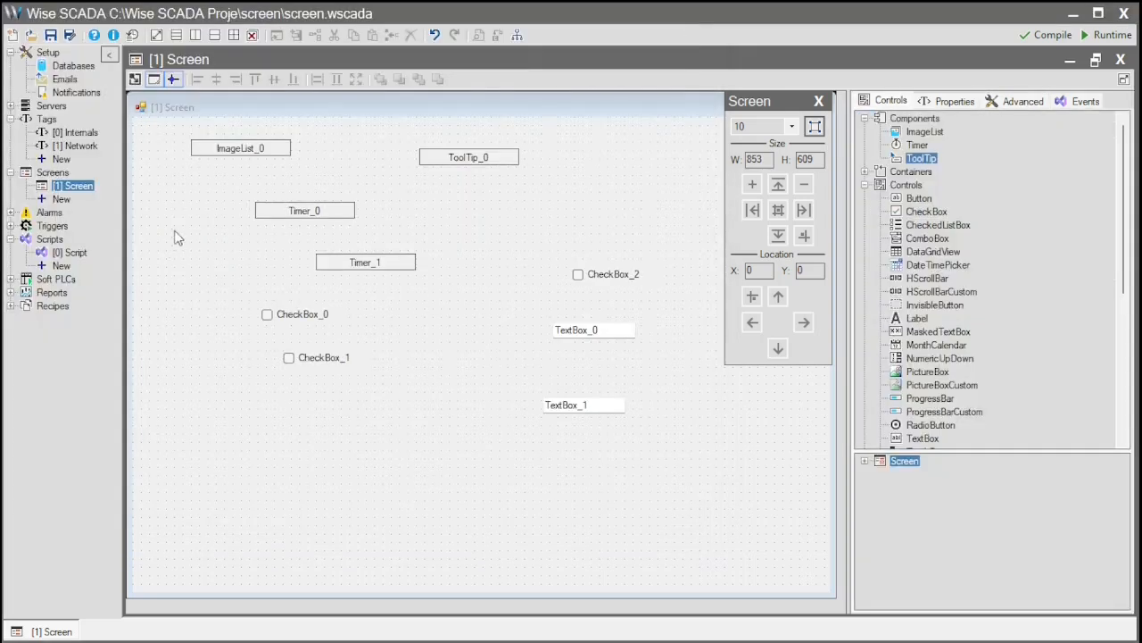
# - Move the timers, check boxes and text boxes together up to the upper edge of the screen form
pyautogui.moveTo(238, 474); pyautogui.dragTo(702, 181)
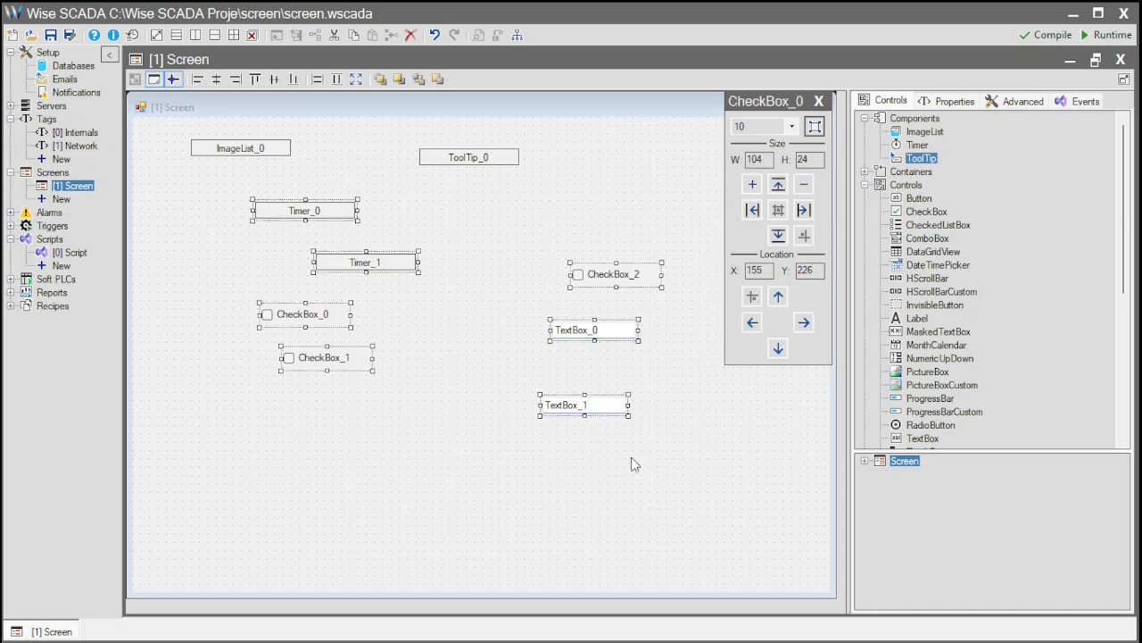
pyautogui.moveTo(592, 402); pyautogui.dragTo(573, 189)
pyautogui.click(487, 276)
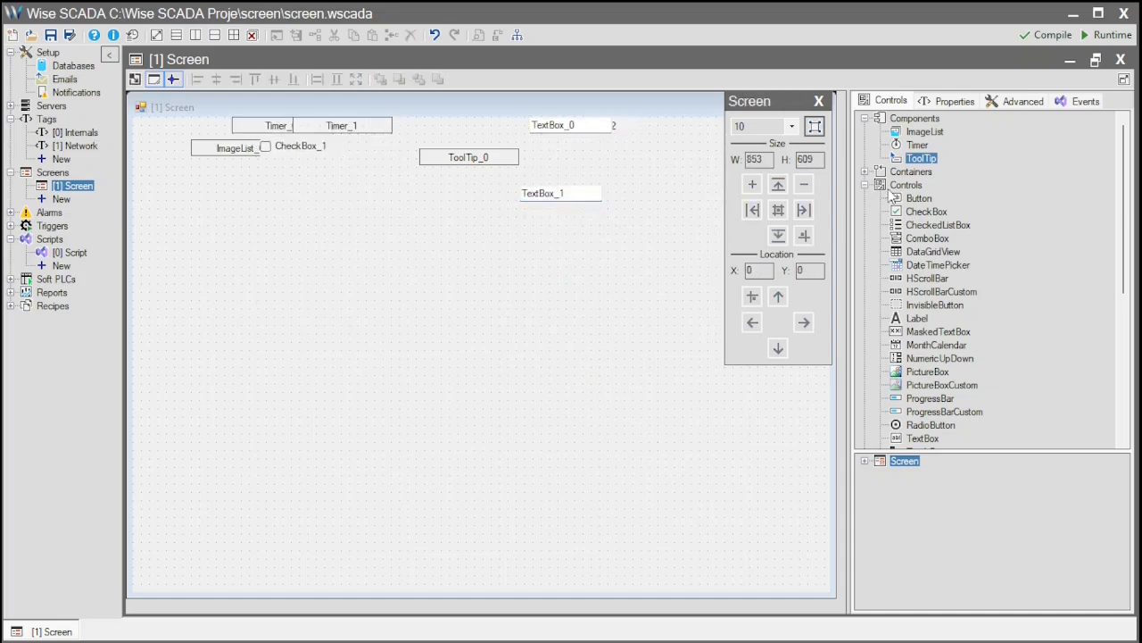
# - Add a GroupBox container to the free area below ImageList_0
pyautogui.click(864, 172)
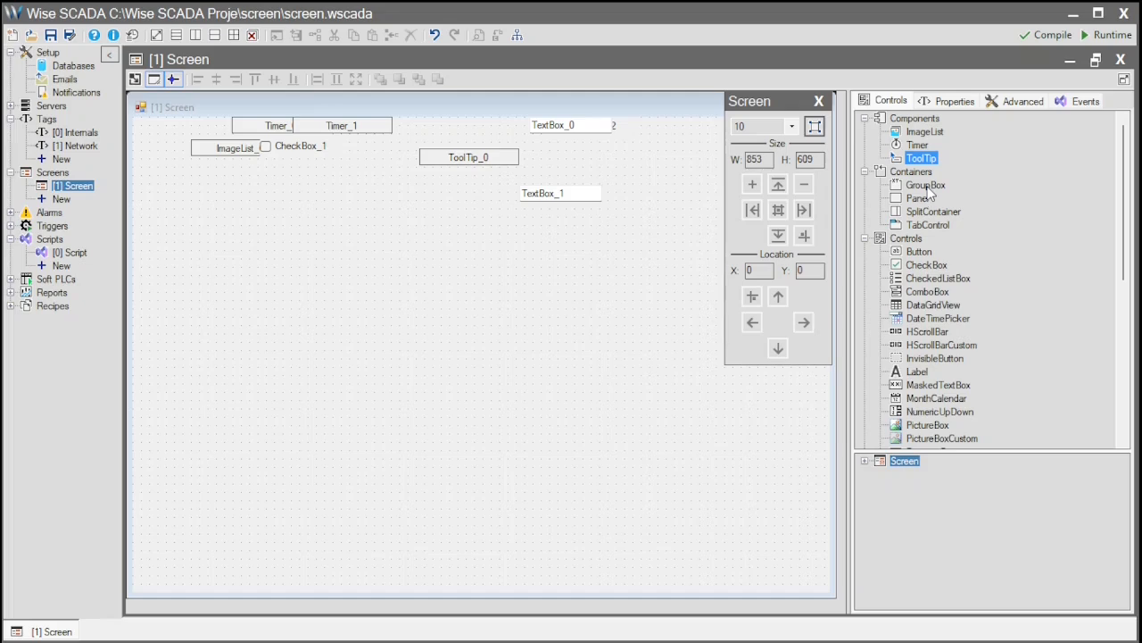
pyautogui.click(927, 185)
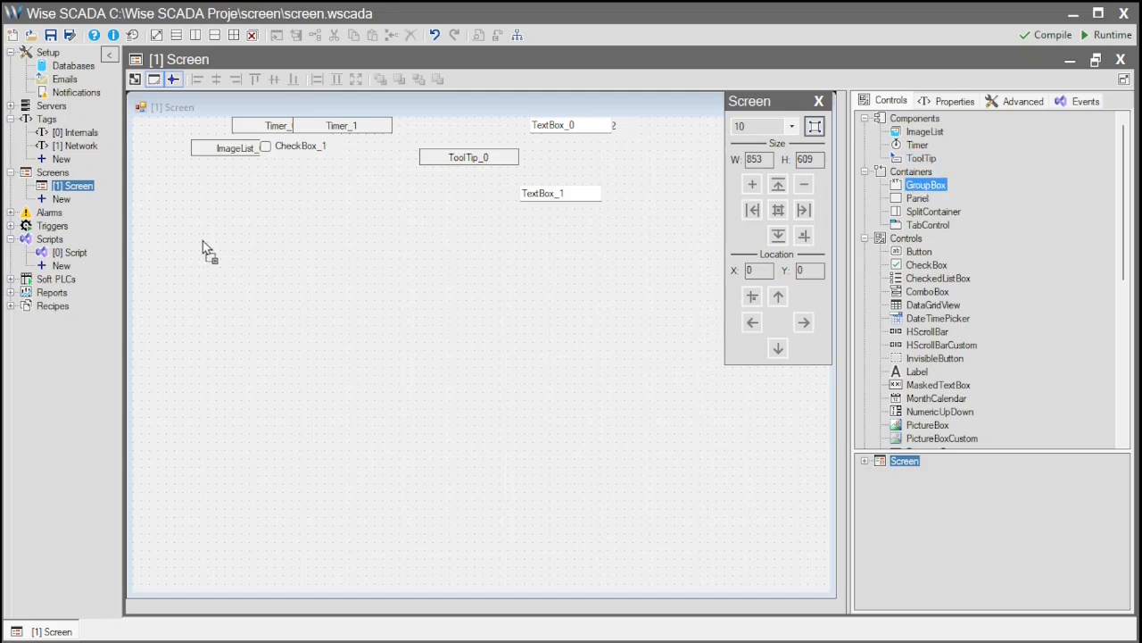
pyautogui.click(201, 239)
# - Add a Panel beside GroupBox_0, a SplitContainer below GroupBox_0 and a TabControl in the free area below the Panel
pyautogui.click(918, 199)
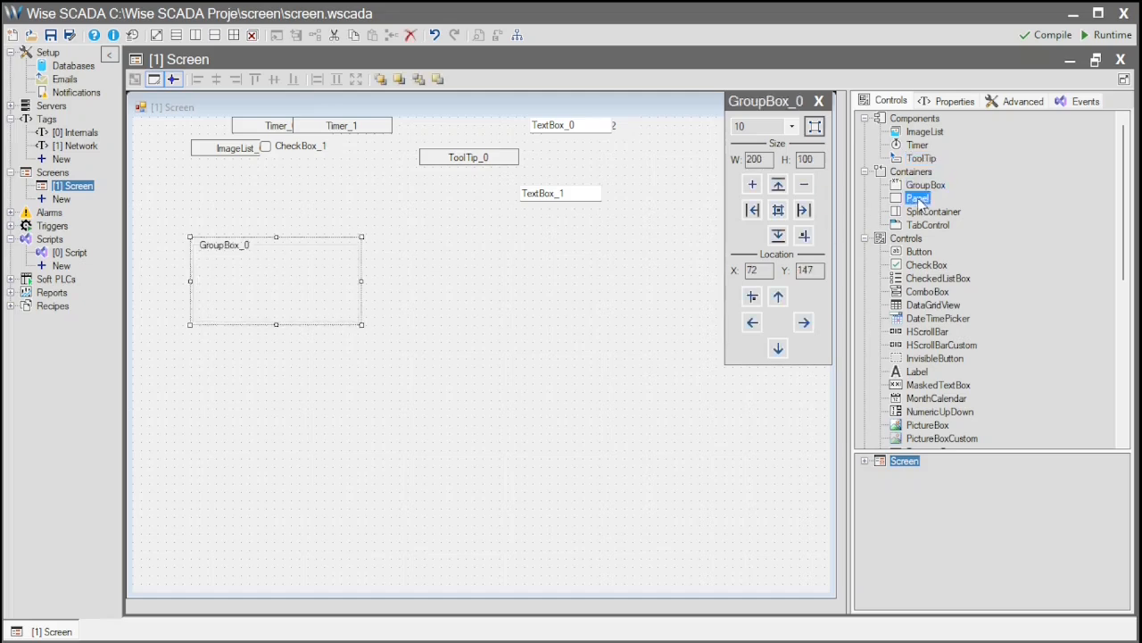
pyautogui.click(406, 237)
pyautogui.click(925, 214)
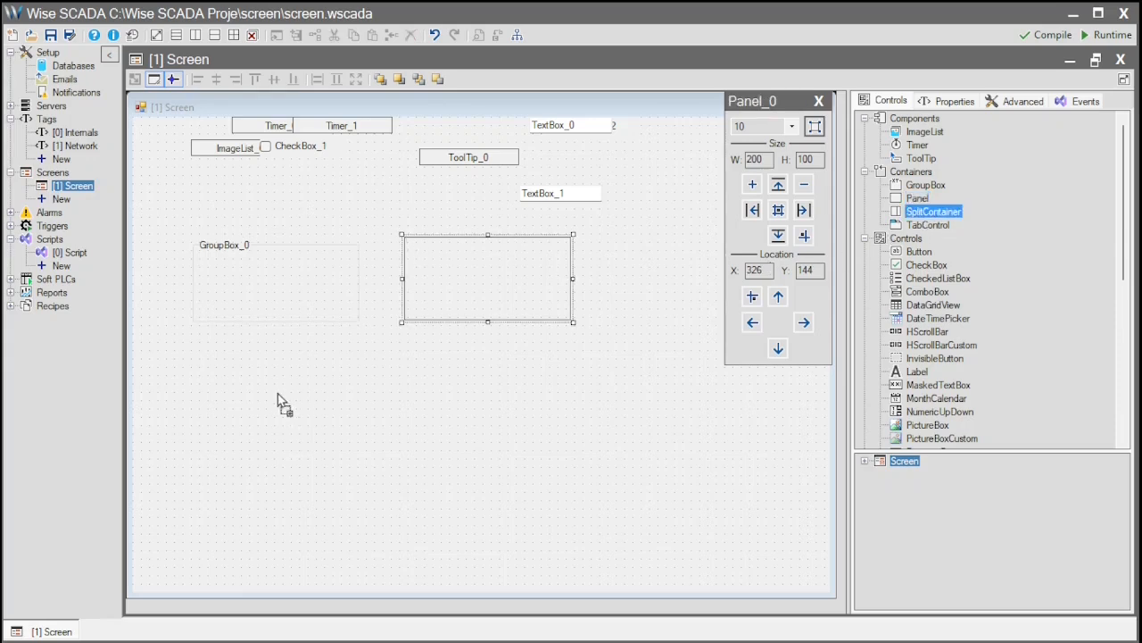
pyautogui.click(280, 401)
pyautogui.click(920, 227)
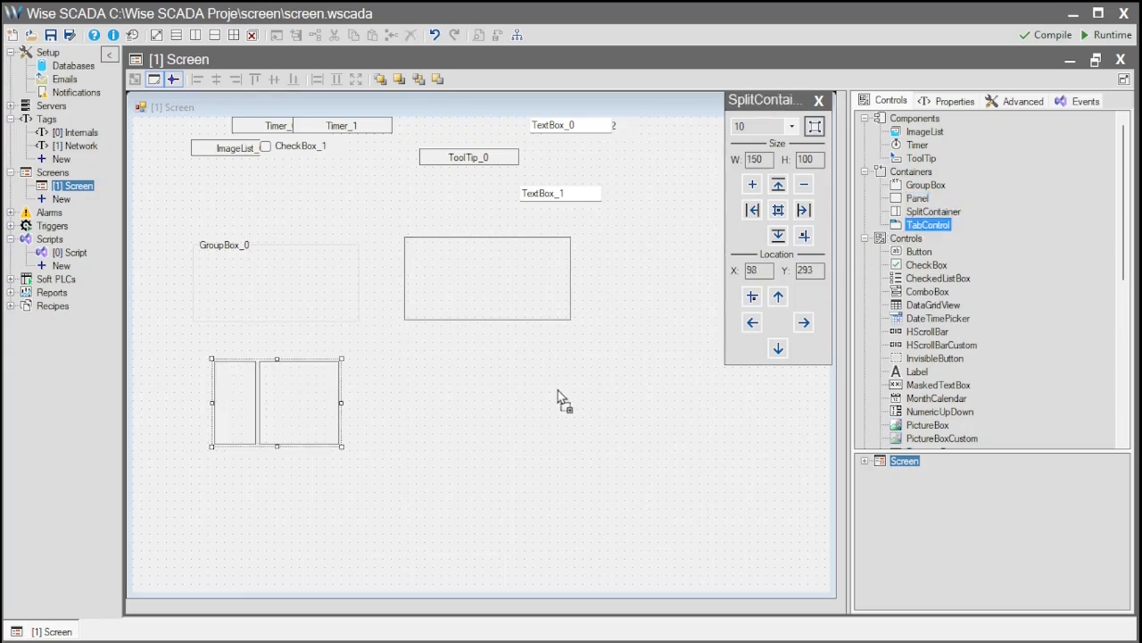
pyautogui.click(558, 393)
# - Enlarge the SplitContainer to nearly reach the TabControl, and enlarge the TabControl to about 314 by 215
pyautogui.click(342, 435)
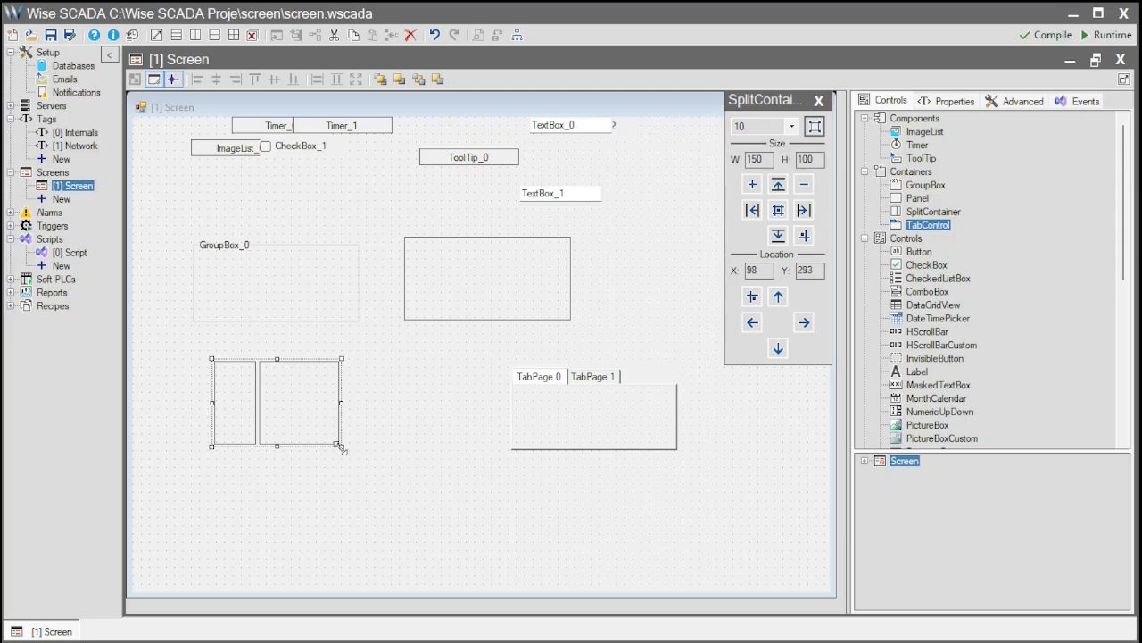
pyautogui.moveTo(341, 445); pyautogui.dragTo(496, 519)
pyautogui.click(624, 445)
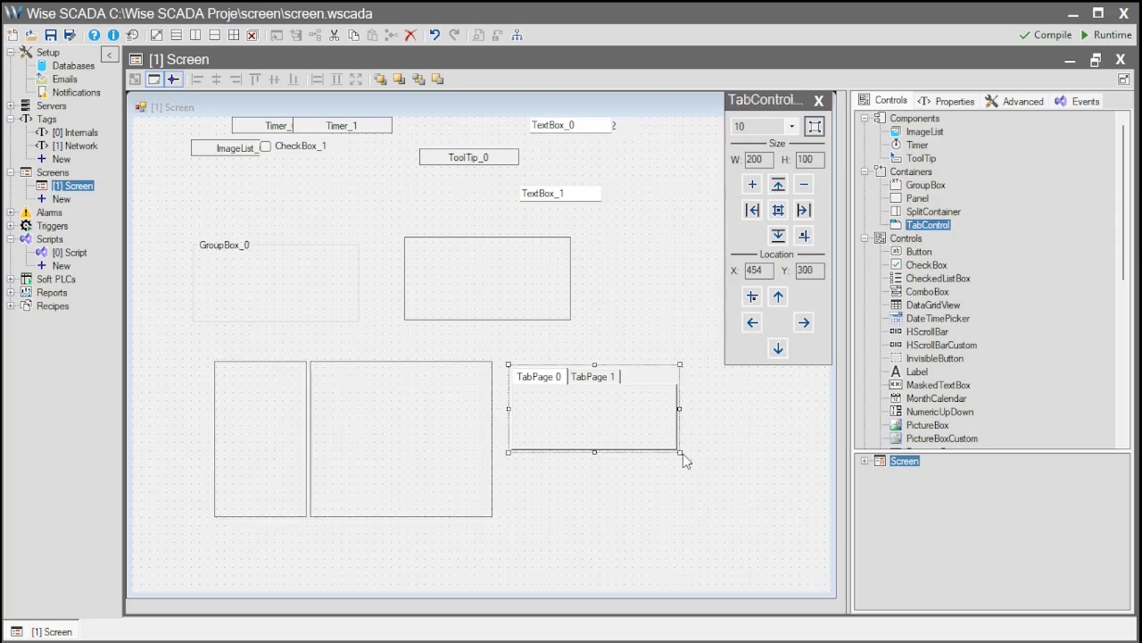
pyautogui.moveTo(680, 452); pyautogui.dragTo(775, 548)
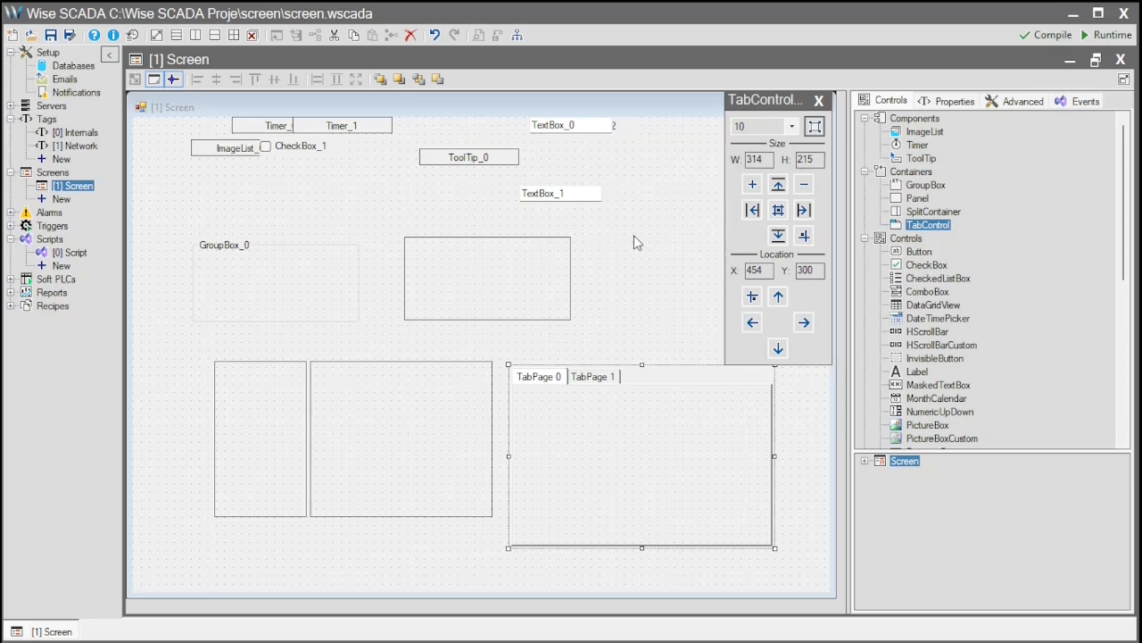
# - Place two buttons on TabPage 0 of the TabControl, one below the other
pyautogui.click(920, 251)
pyautogui.click(605, 414)
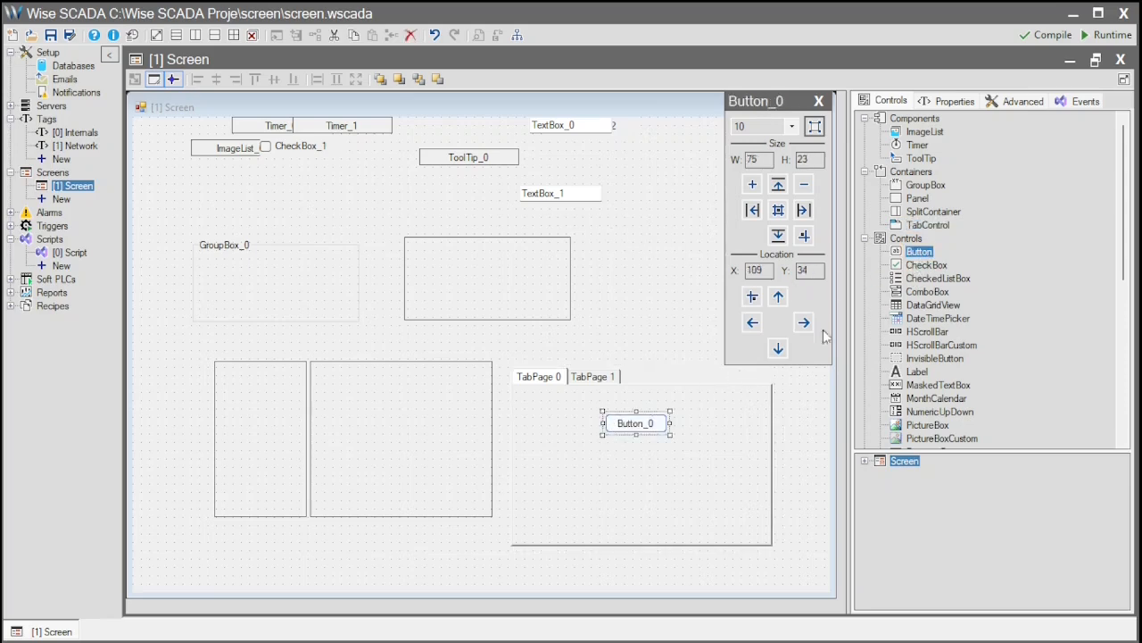
pyautogui.click(623, 464)
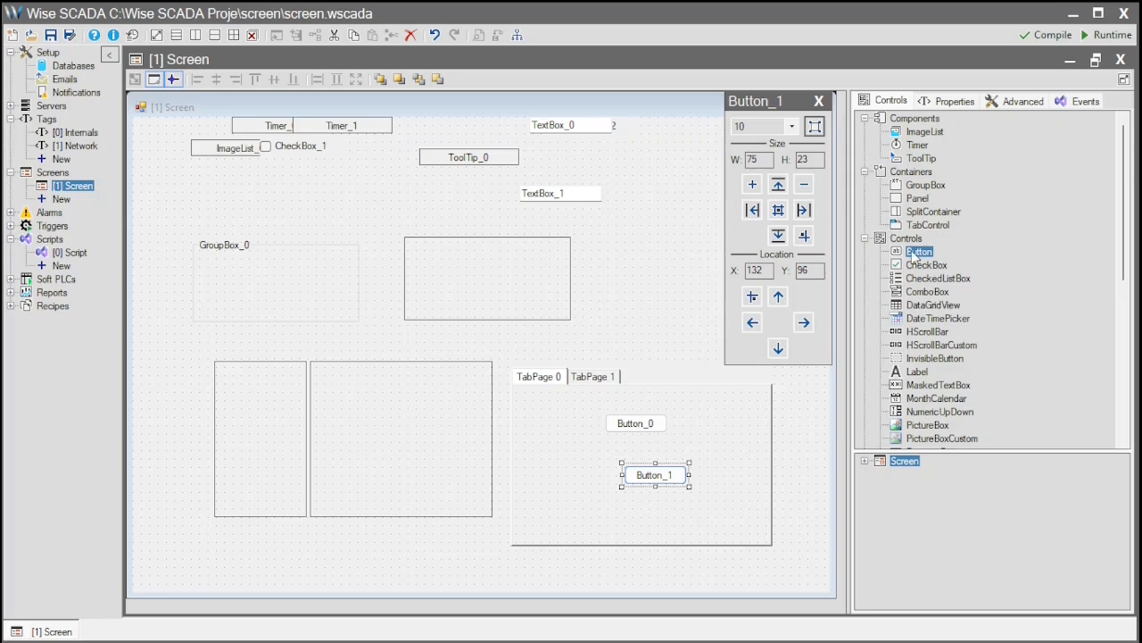
# - Place one button in each pane of the SplitContainer, one in the Panel and one in GroupBox_0
pyautogui.click(343, 428)
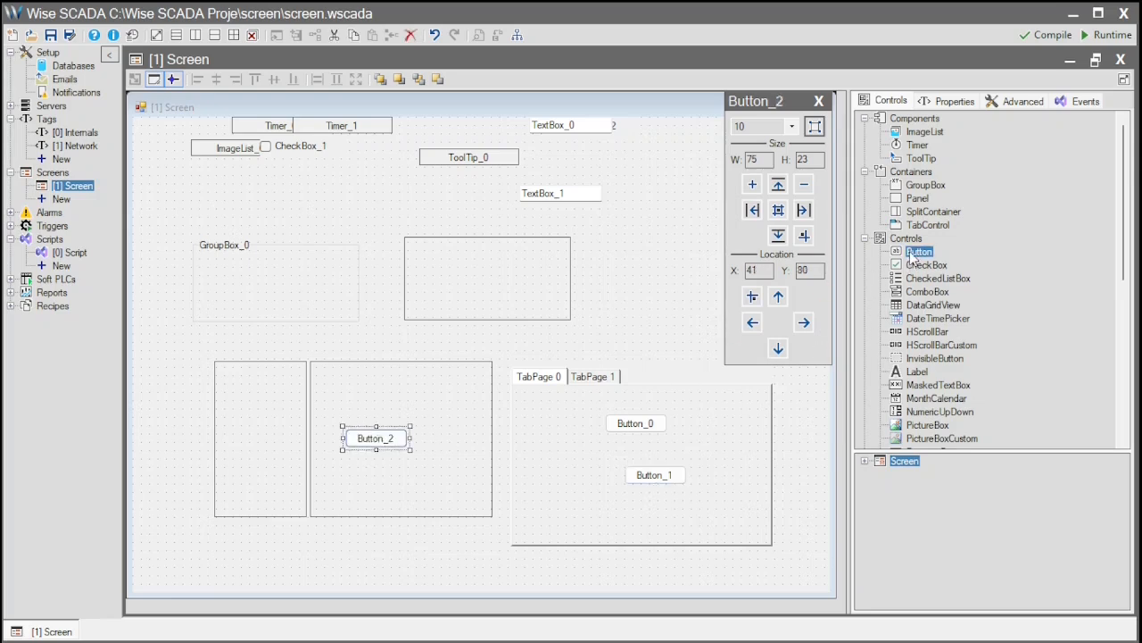
pyautogui.click(241, 408)
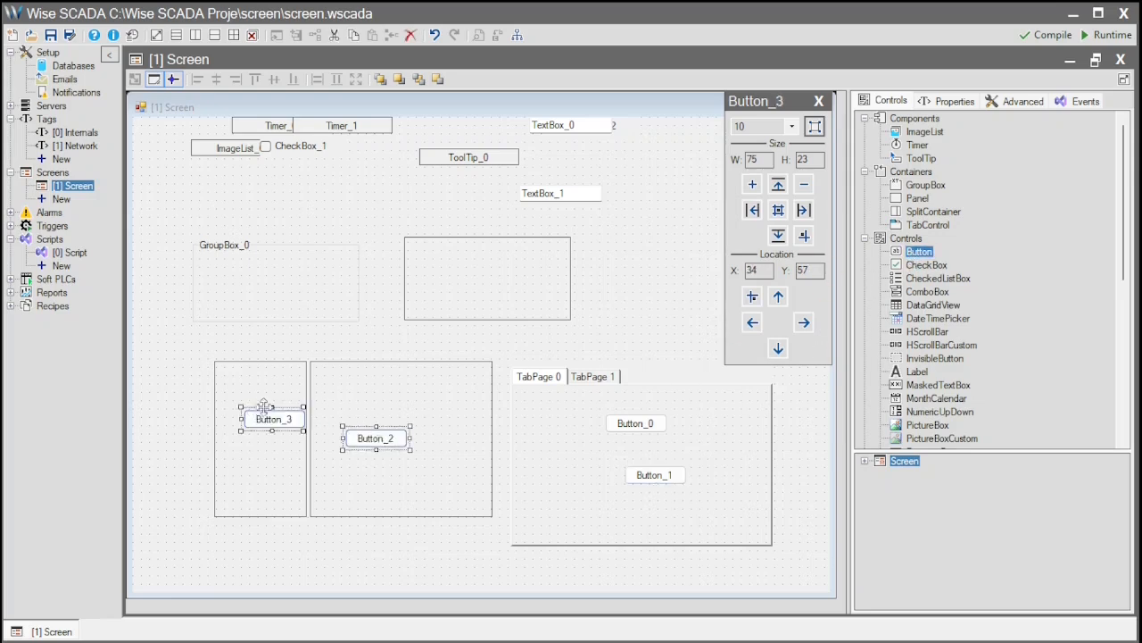
pyautogui.click(920, 251)
pyautogui.click(504, 264)
pyautogui.click(919, 252)
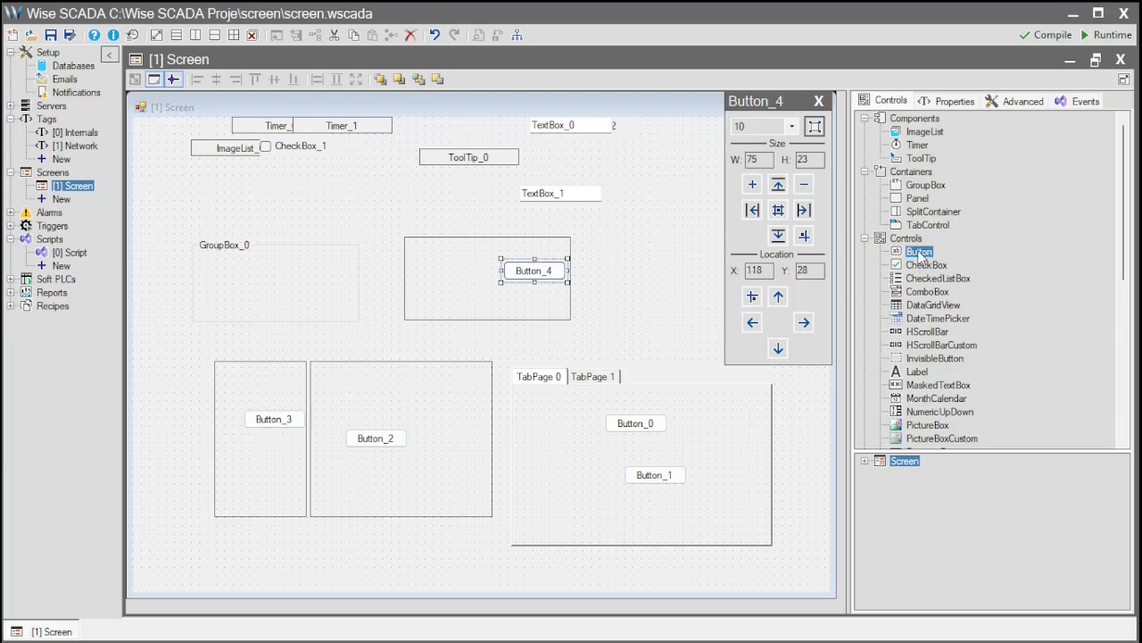
pyautogui.click(273, 281)
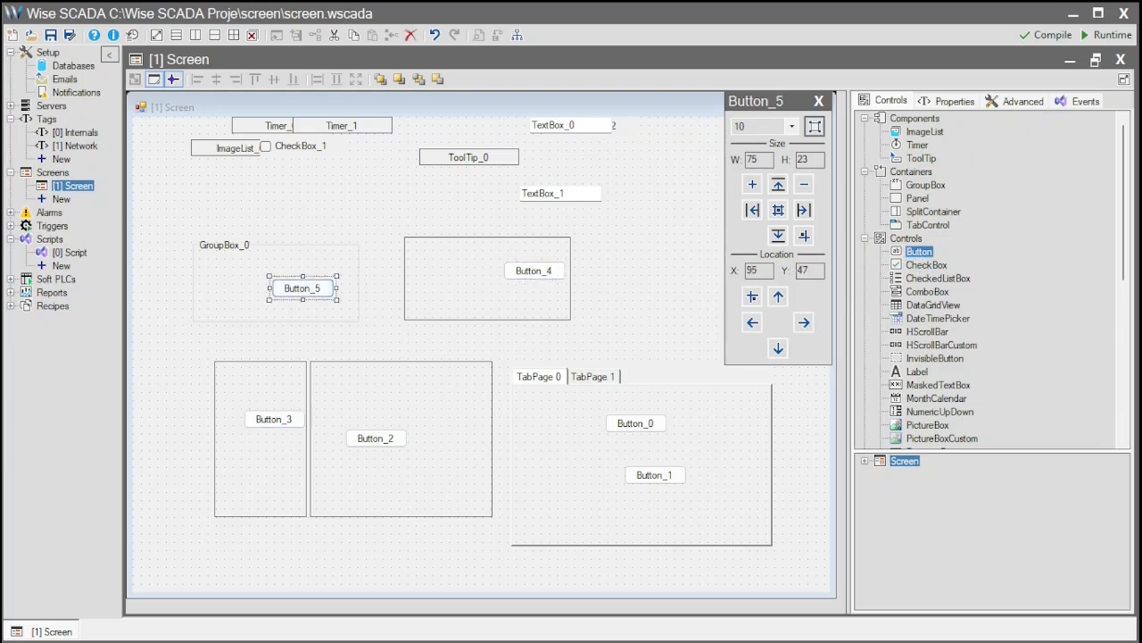
# - Add a CheckedListBox to TabPage 1 of the TabControl
pyautogui.click(612, 378)
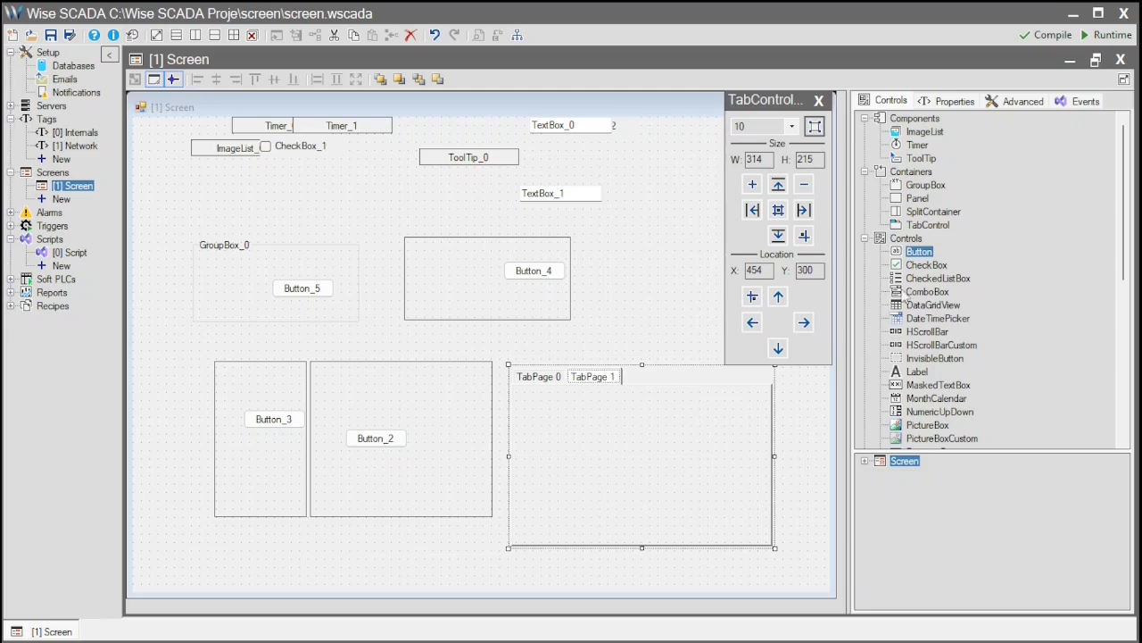
pyautogui.click(928, 277)
pyautogui.click(622, 421)
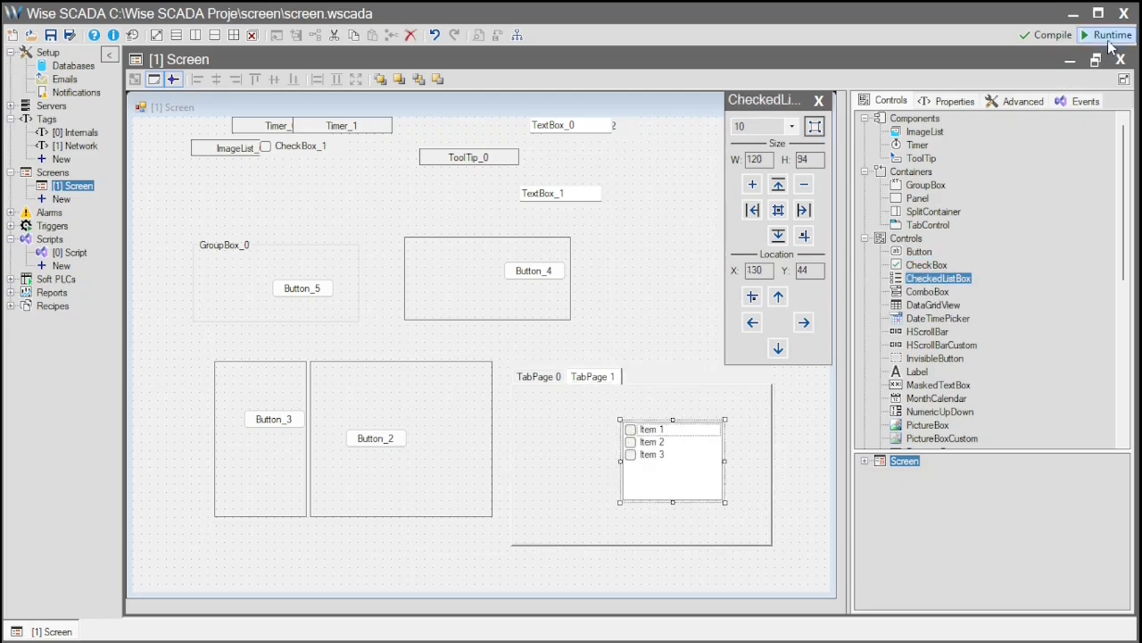
# - Run the project and test the SplitContainer by moving its divider to narrow the left pane
pyautogui.click(1107, 35)
pyautogui.click(852, 497)
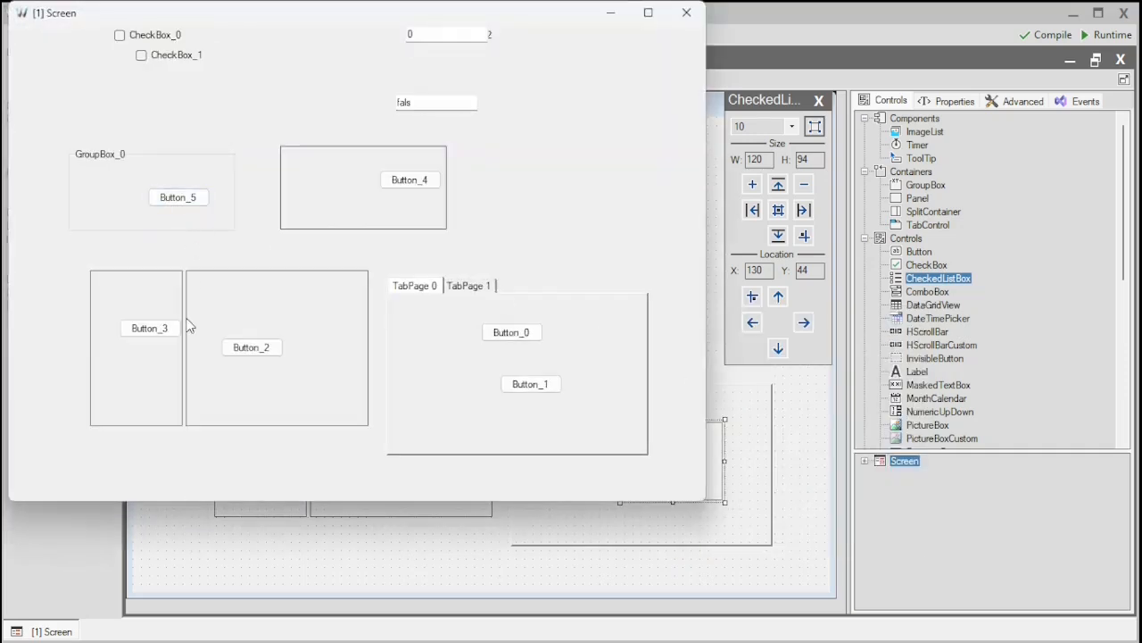
pyautogui.moveTo(184, 321); pyautogui.dragTo(114, 341)
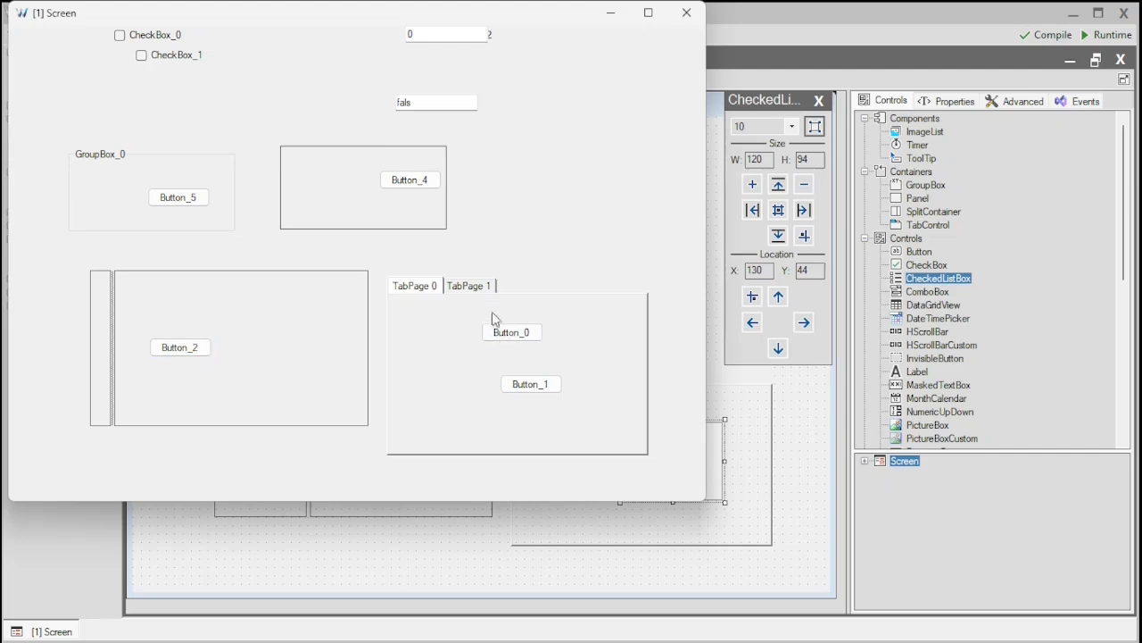
# - Switch back and forth between TabPage 0 and TabPage 1 on the running screen to check each page's controls
pyautogui.click(470, 286)
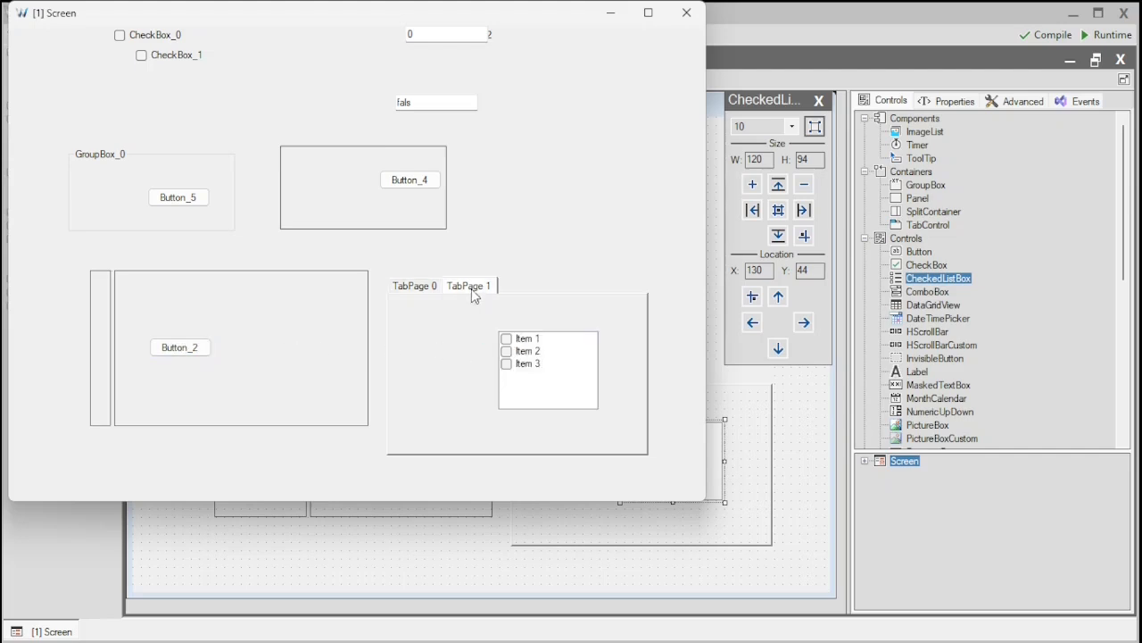
pyautogui.click(426, 291)
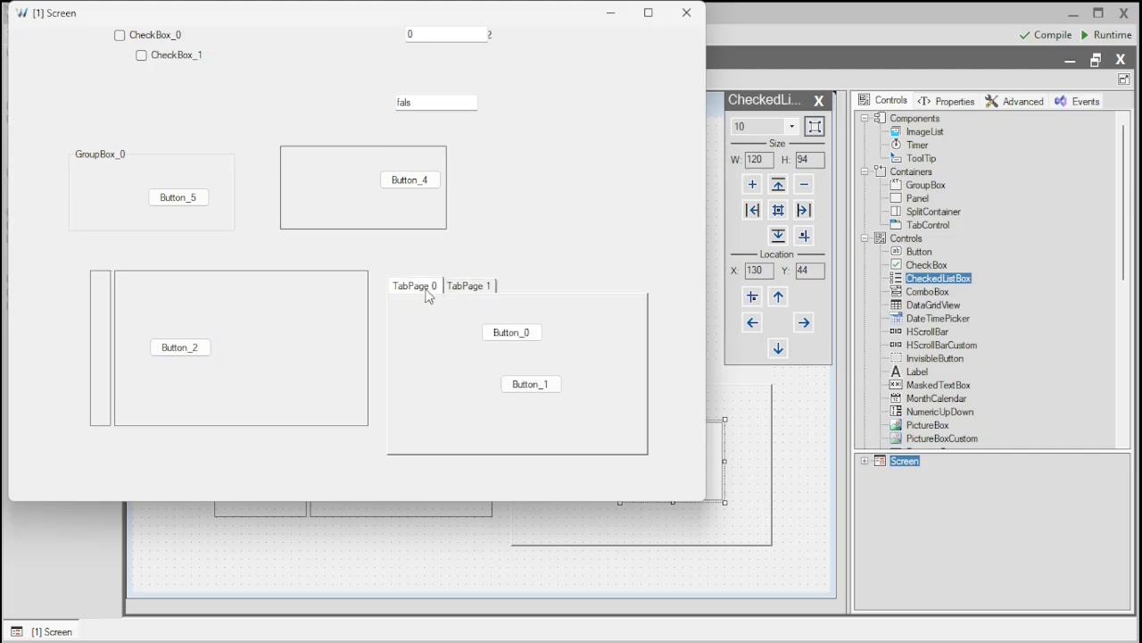
pyautogui.click(470, 290)
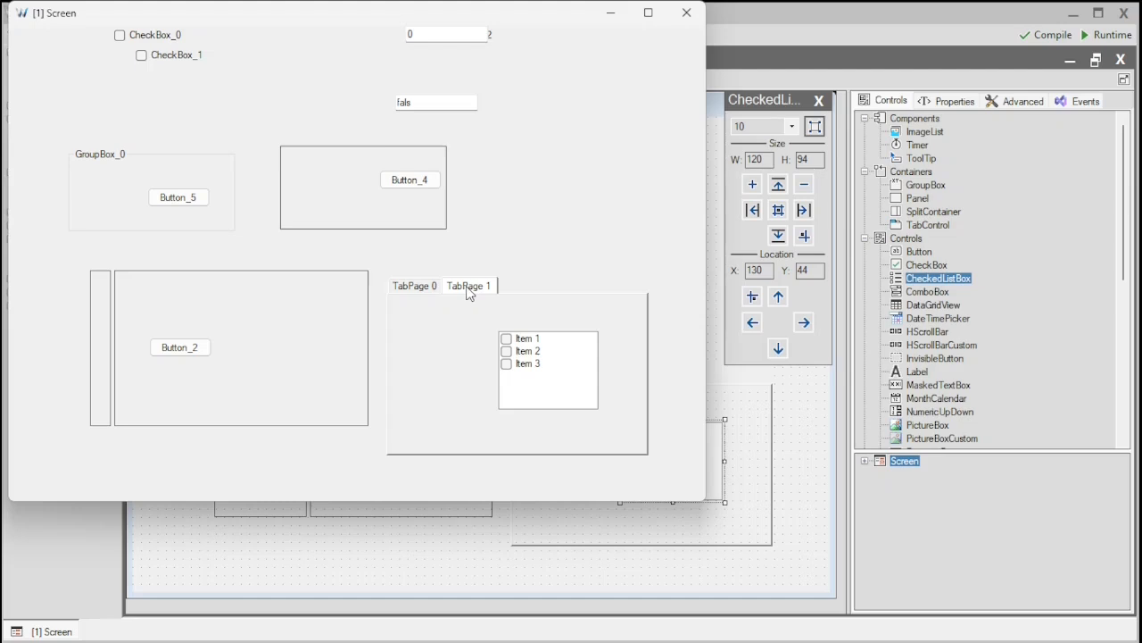
pyautogui.click(419, 288)
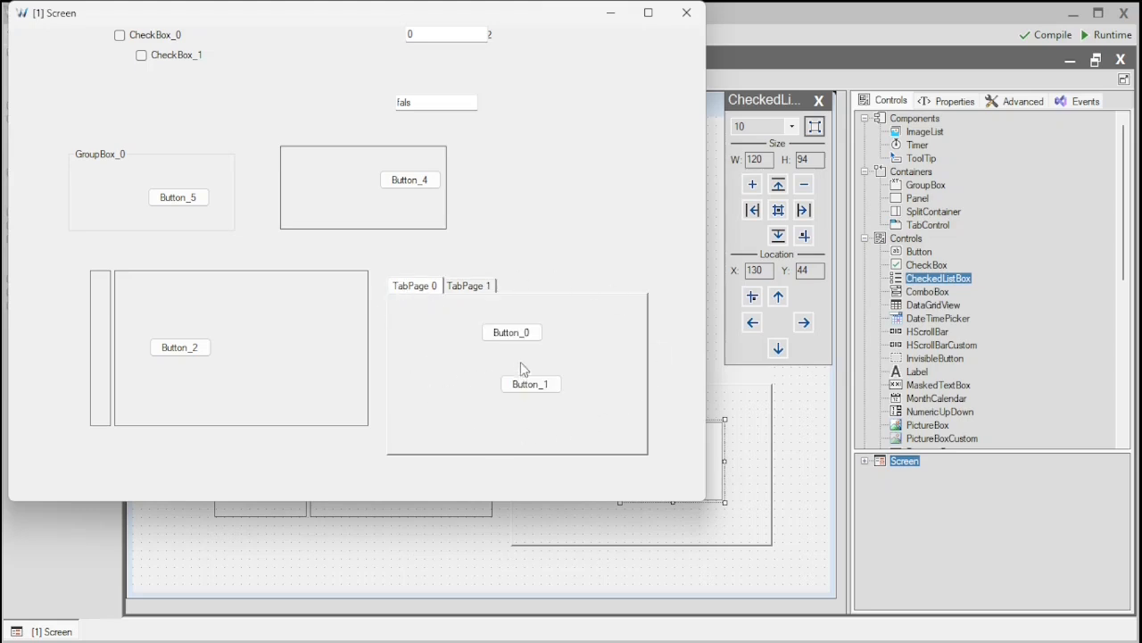
pyautogui.click(473, 287)
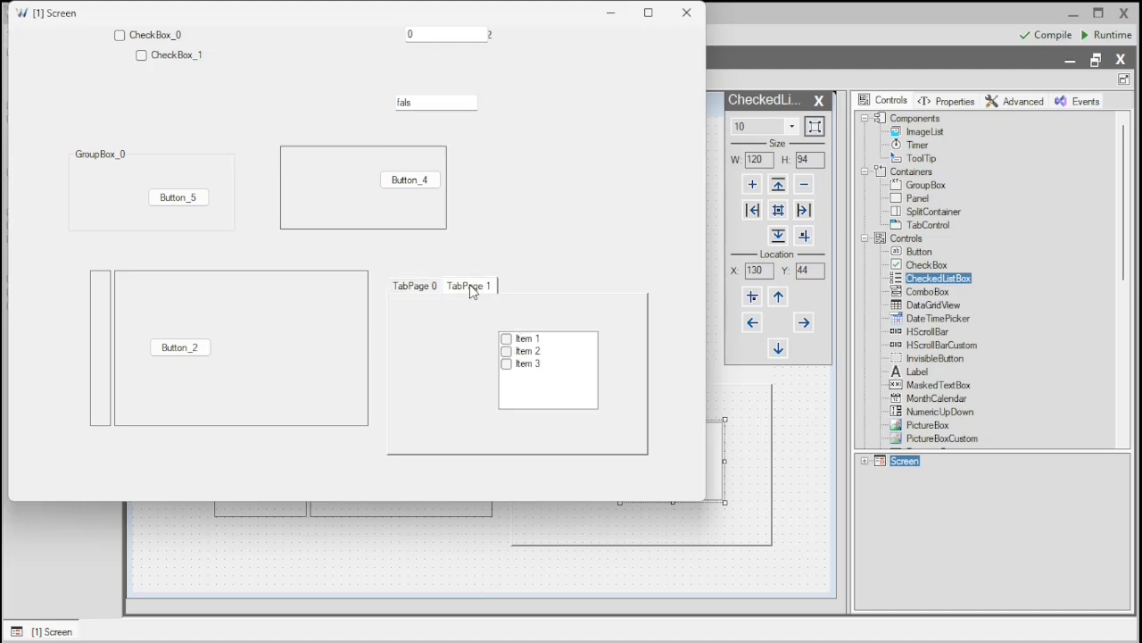